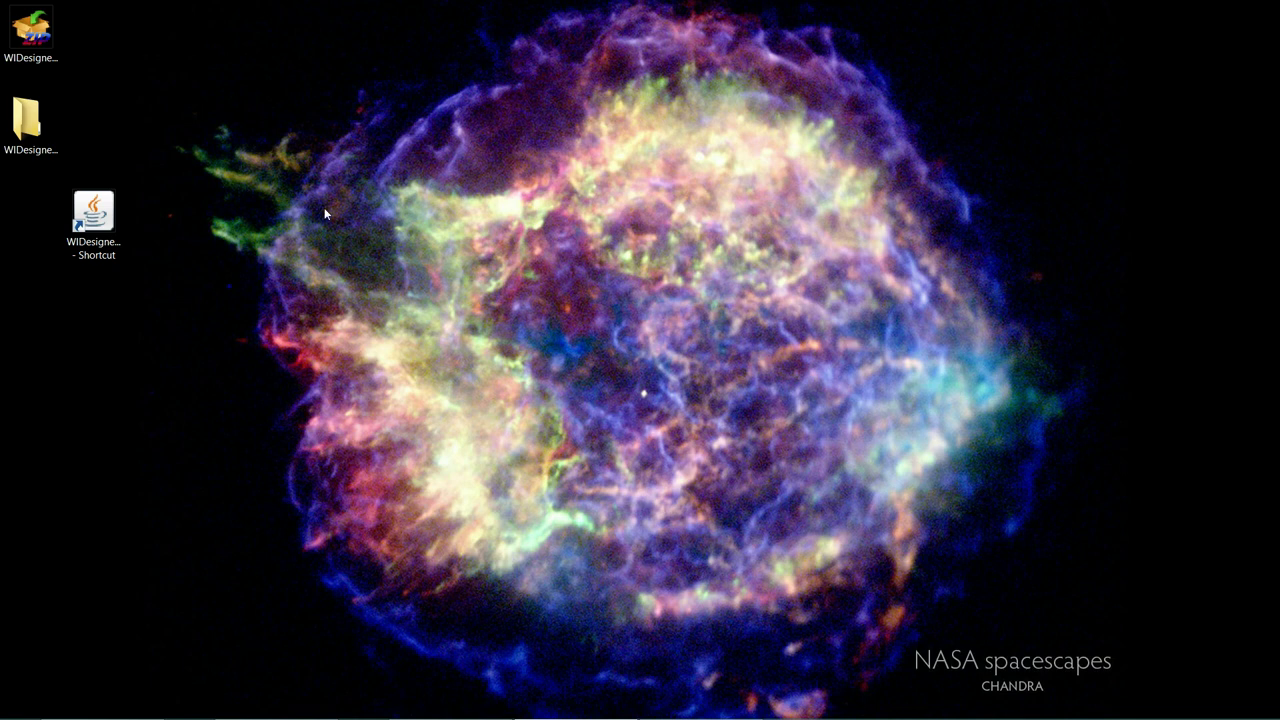
# Step: Launch Woodwind Instrument Designer and open the instrument file 0.75-bore_6-hole_NAF_starter.xml from the NafStudy instruments folder
pyautogui.doubleClick(97, 228)
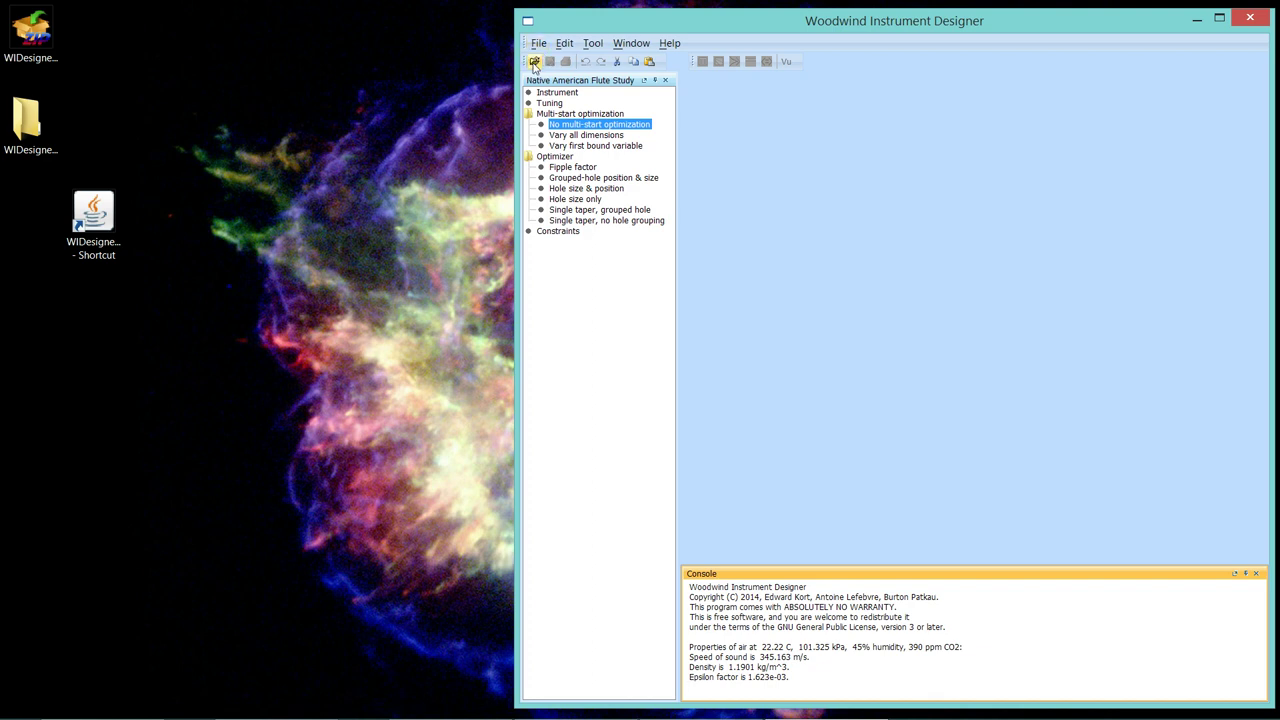
pyautogui.click(534, 62)
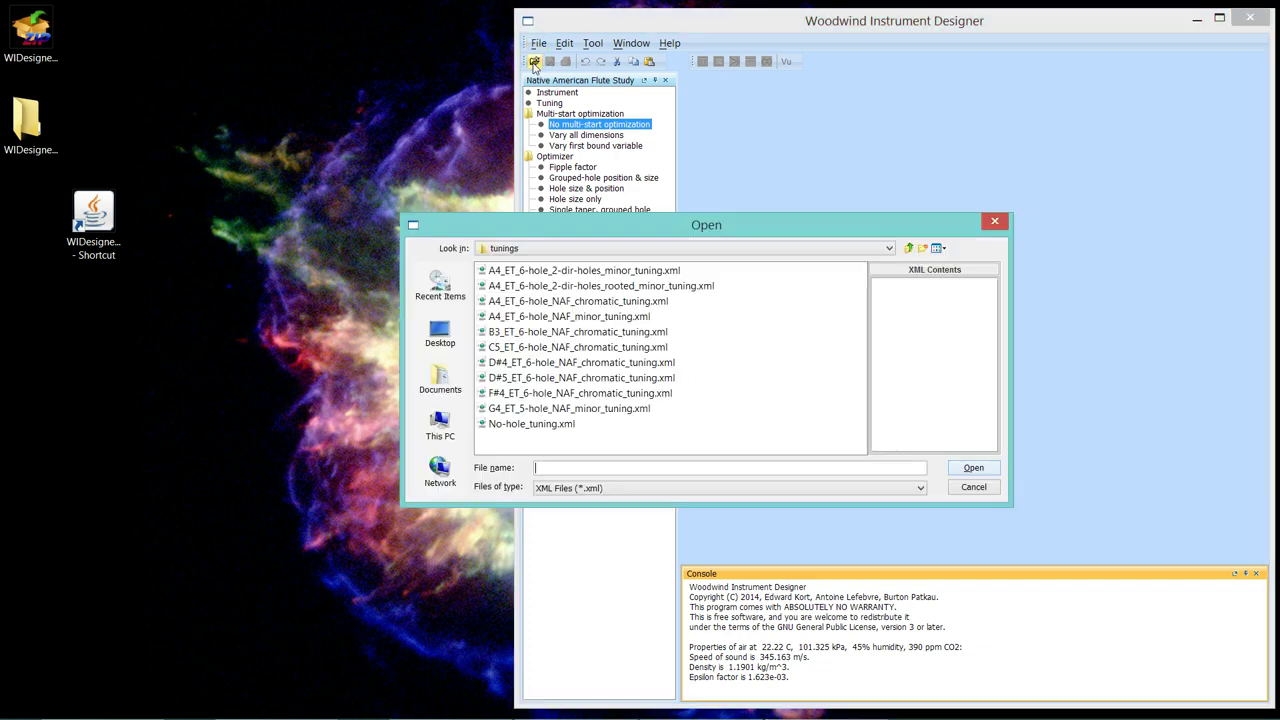
pyautogui.click(909, 248)
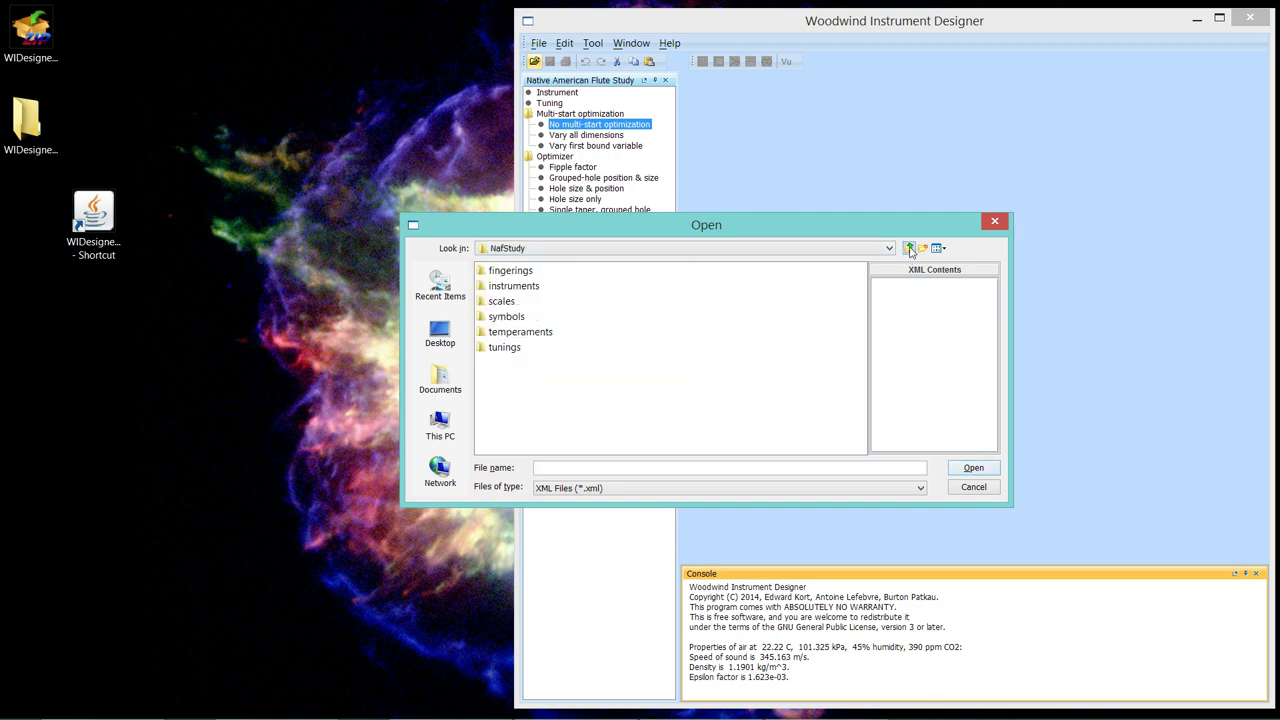
pyautogui.doubleClick(513, 288)
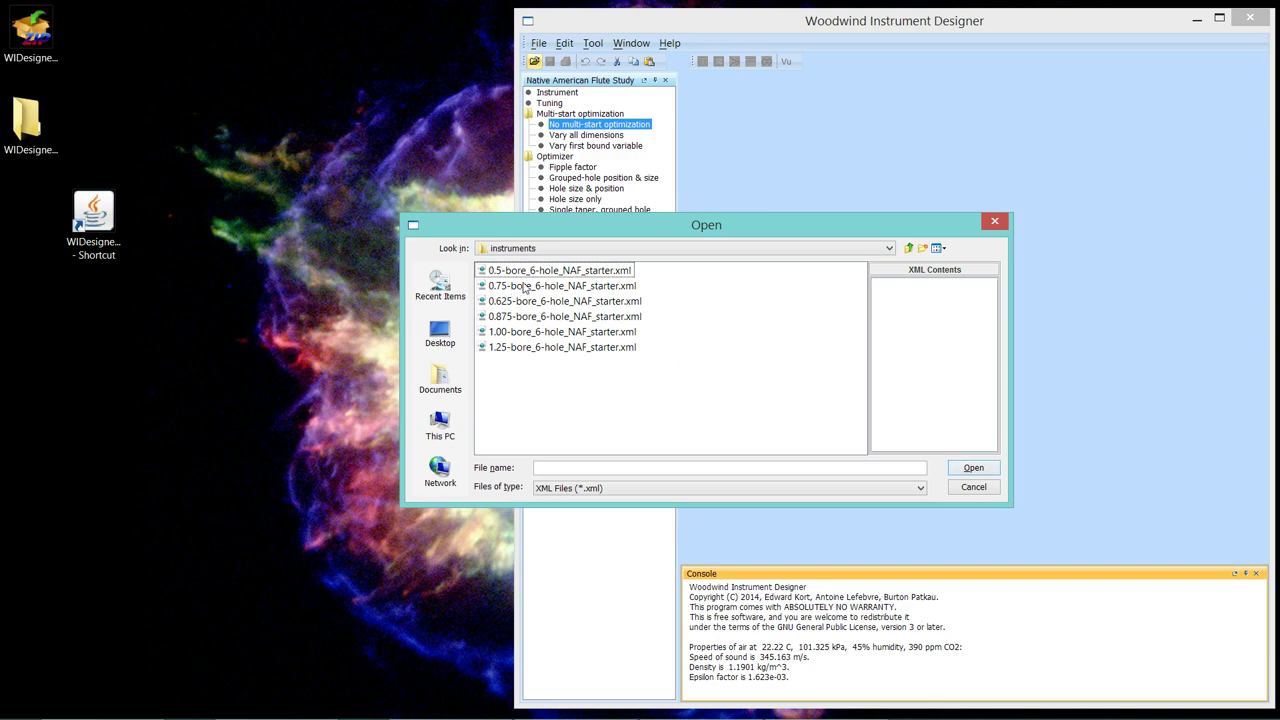
pyautogui.click(528, 290)
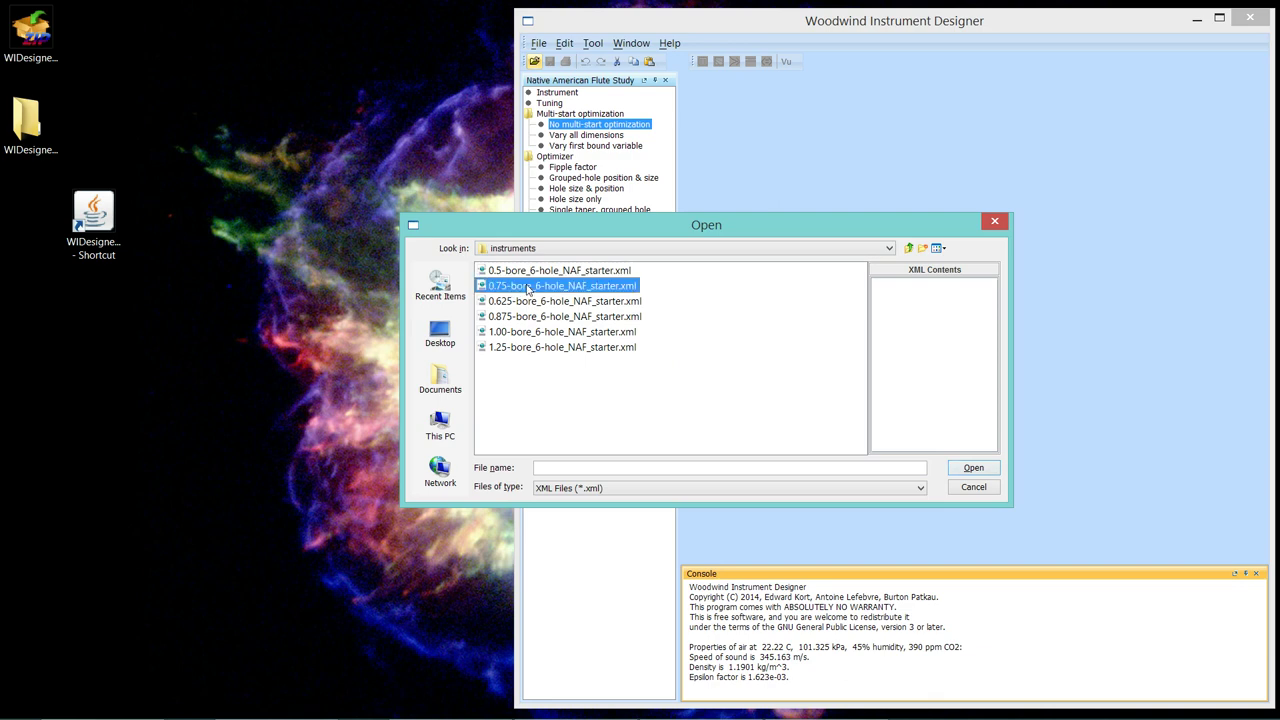
pyautogui.doubleClick(528, 288)
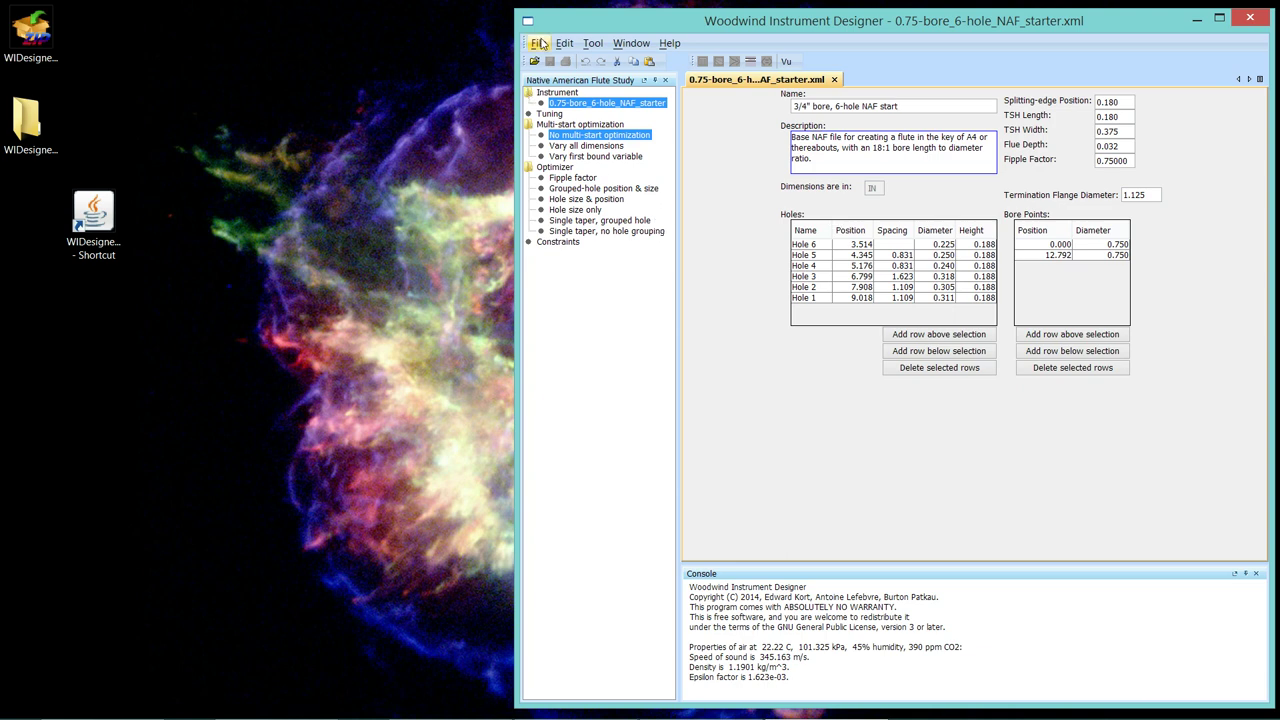
# Step: Open the tuning file A4_ET_6-hole_NAF_minor_tuning.xml from the NafStudy tunings folder
pyautogui.click(540, 44)
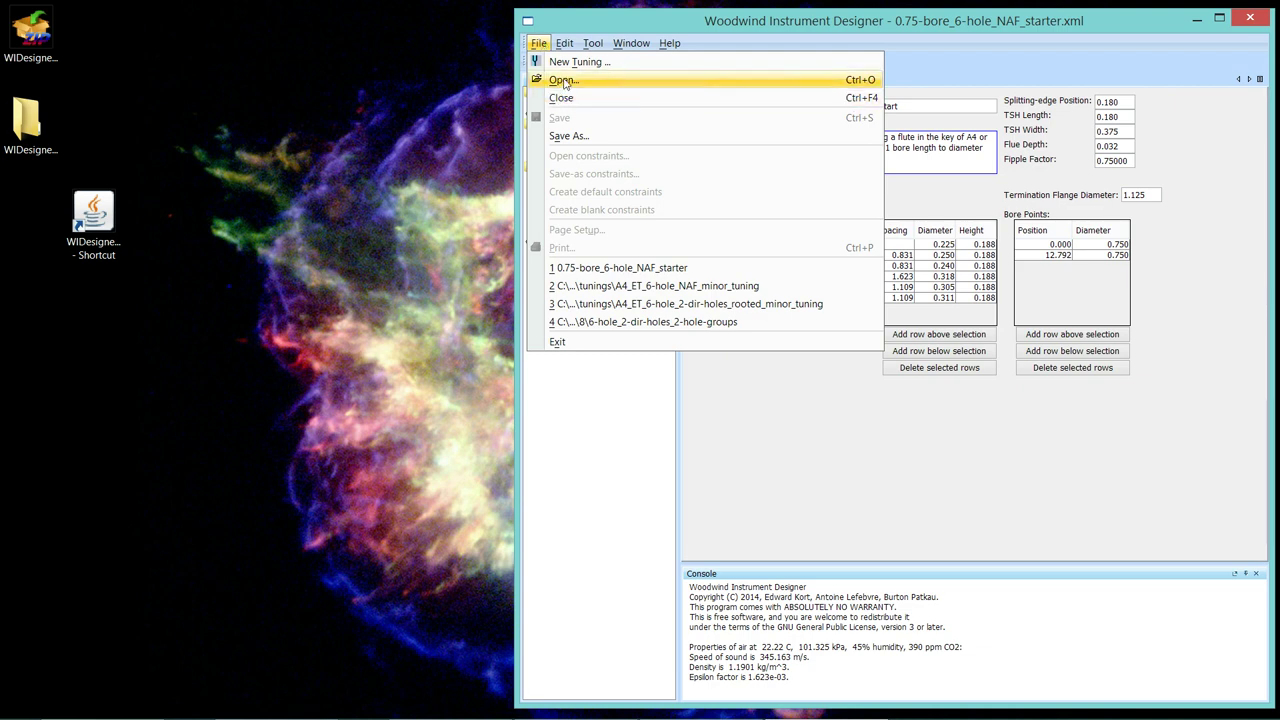
pyautogui.click(564, 81)
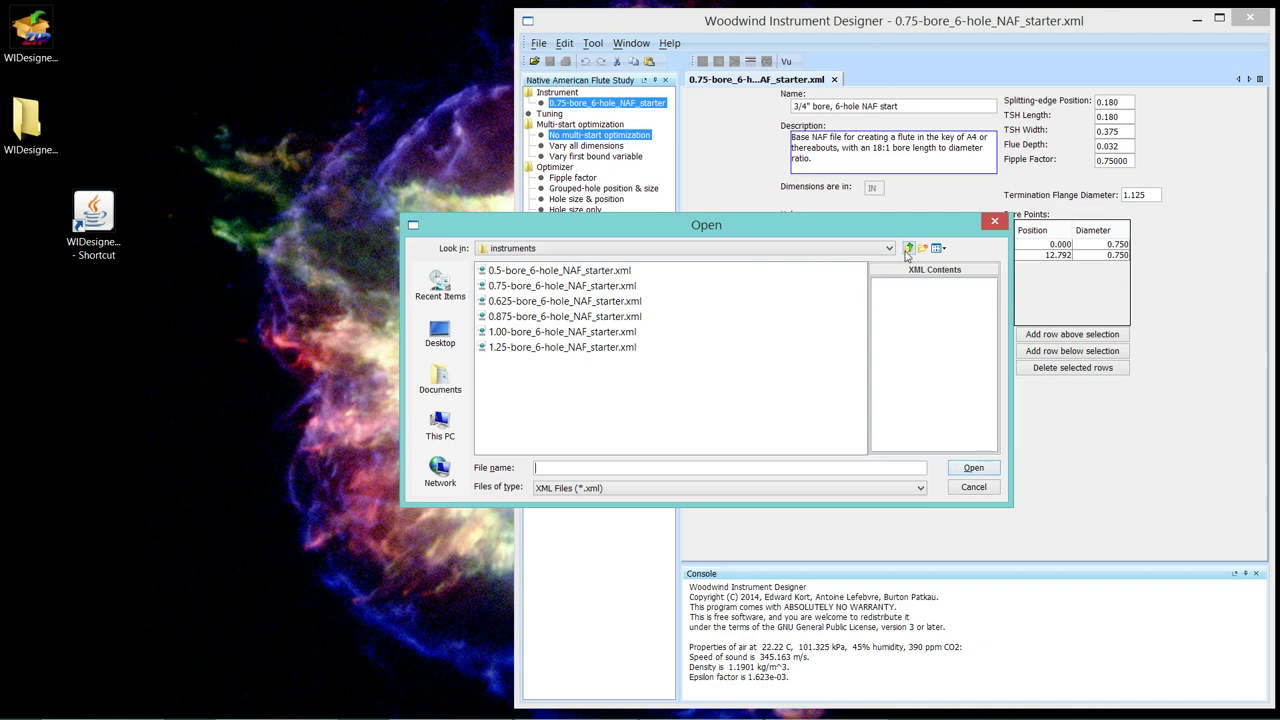
pyautogui.click(907, 248)
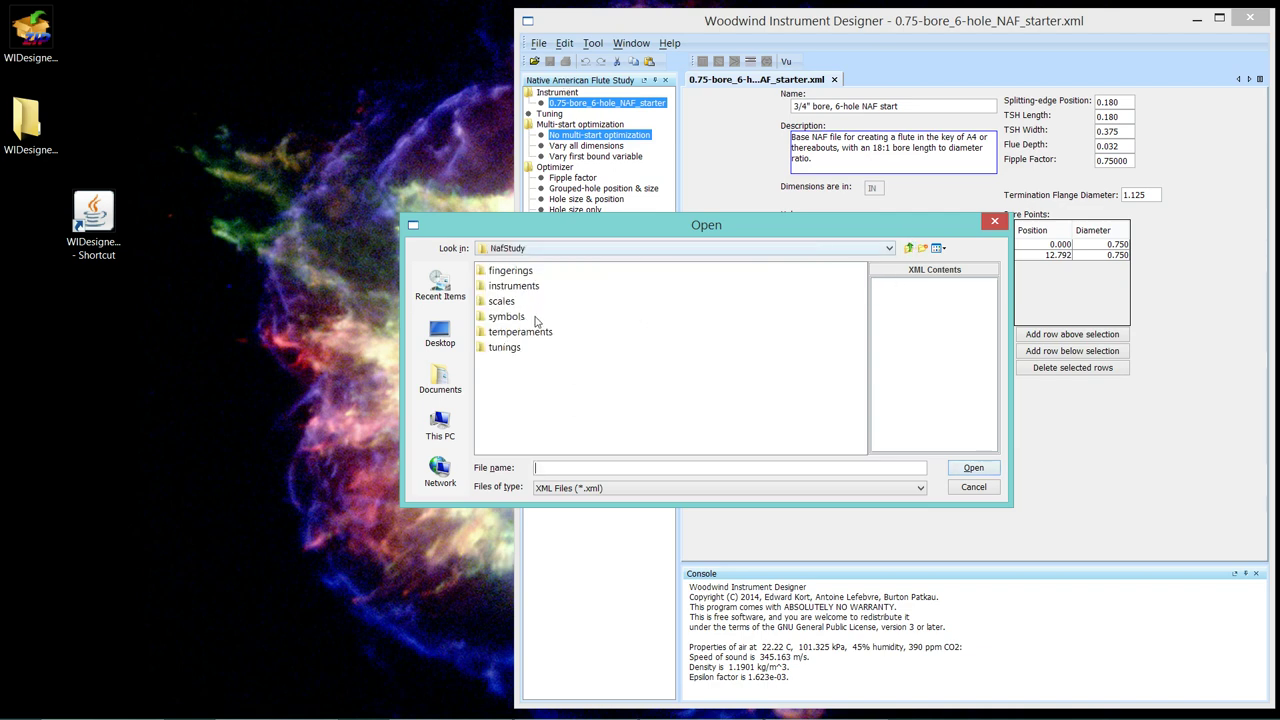
pyautogui.doubleClick(503, 349)
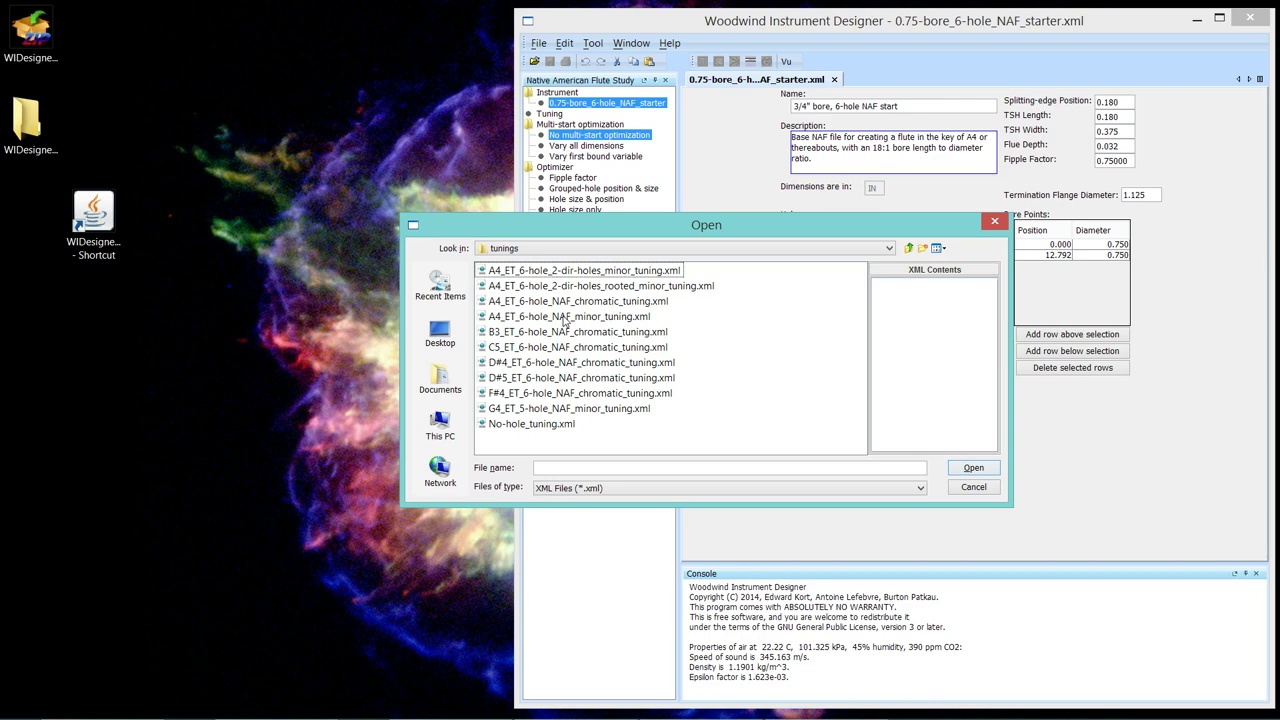
pyautogui.doubleClick(565, 316)
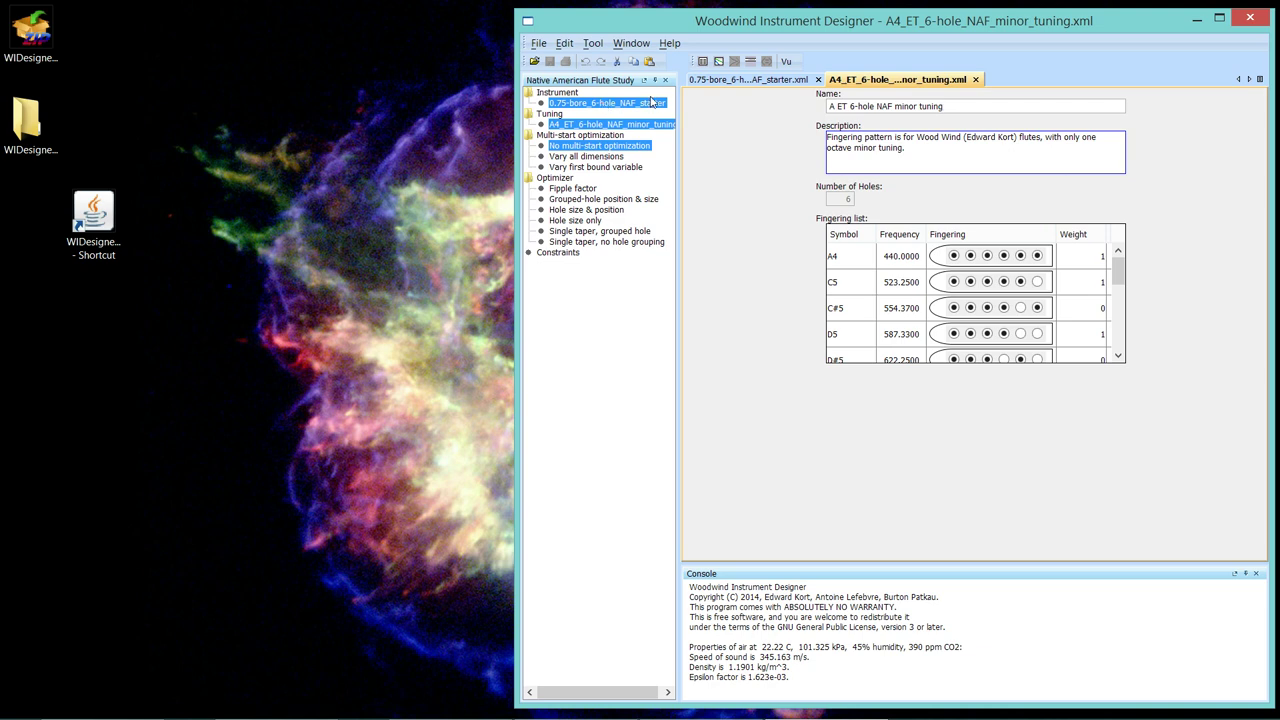
# Step: Calculate the starter flute's predicted tuning against the A4 minor tuning, check the deviations and close the results
pyautogui.click(703, 62)
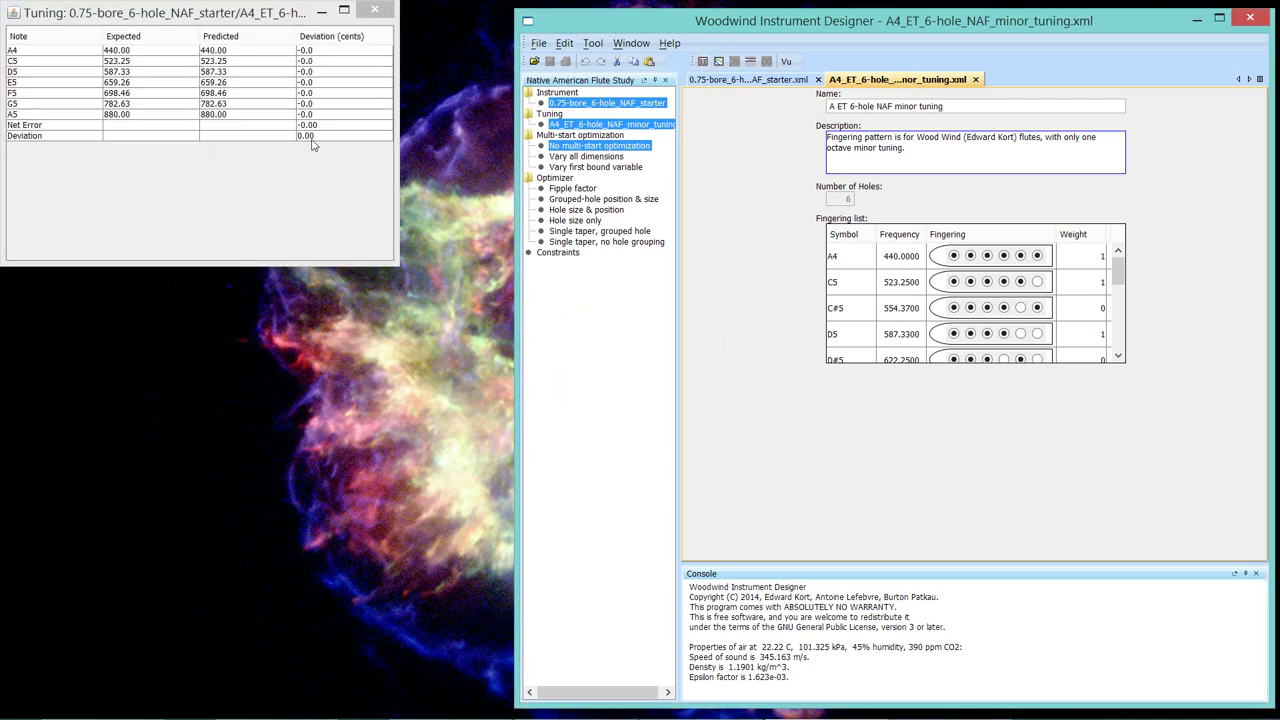
pyautogui.click(373, 12)
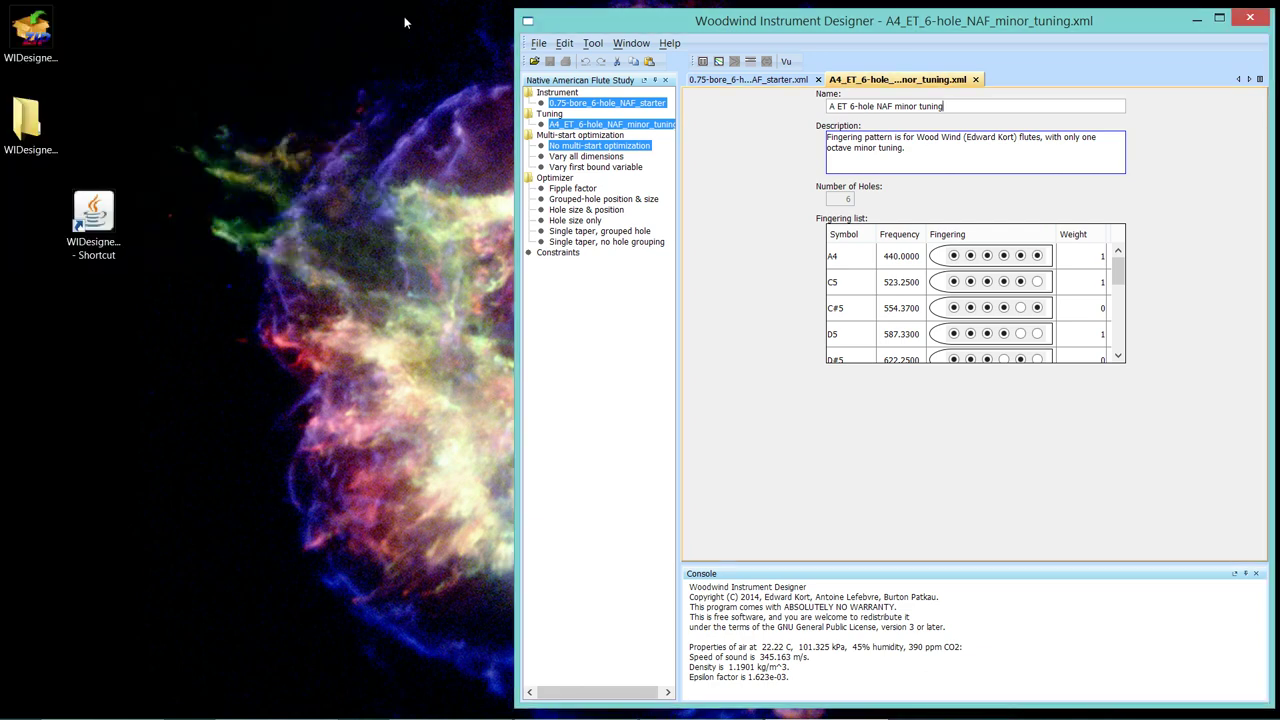
# Step: Sketch the starter flute, enlarge the drawing vertically to examine its bore and holes, and close it with the instrument file in front
pyautogui.click(750, 62)
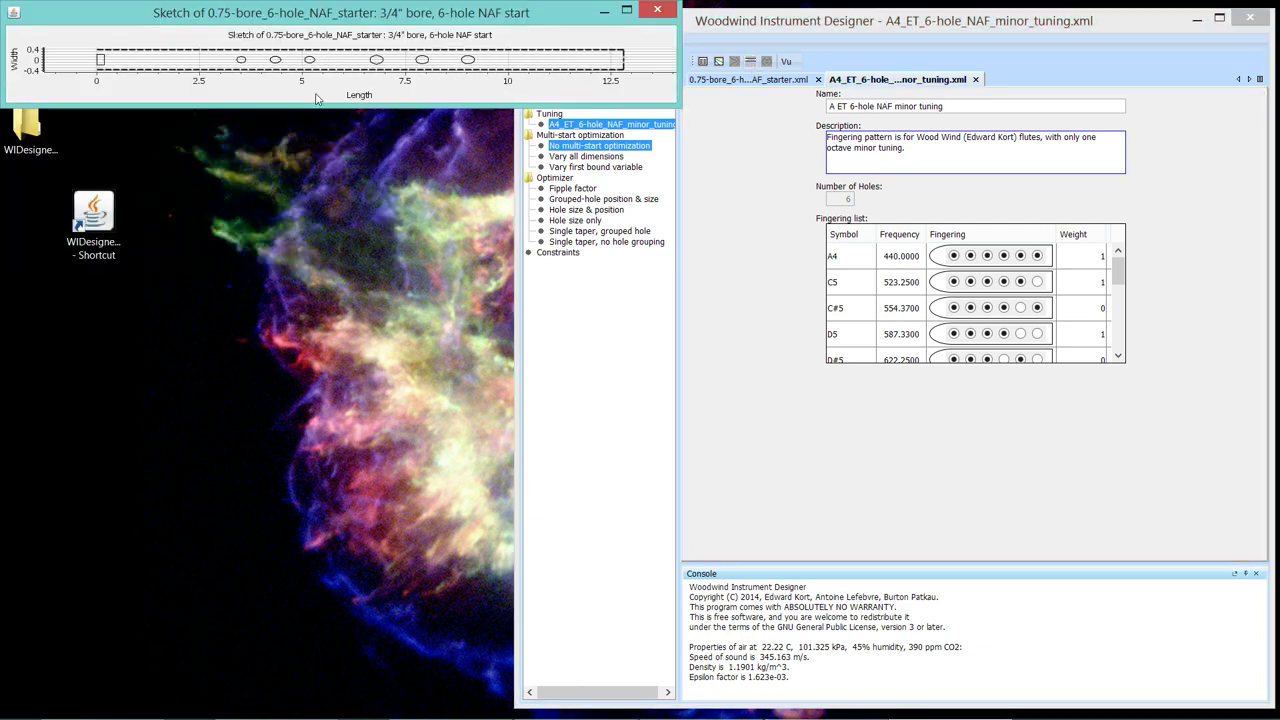
pyautogui.moveTo(337, 104); pyautogui.dragTo(338, 128)
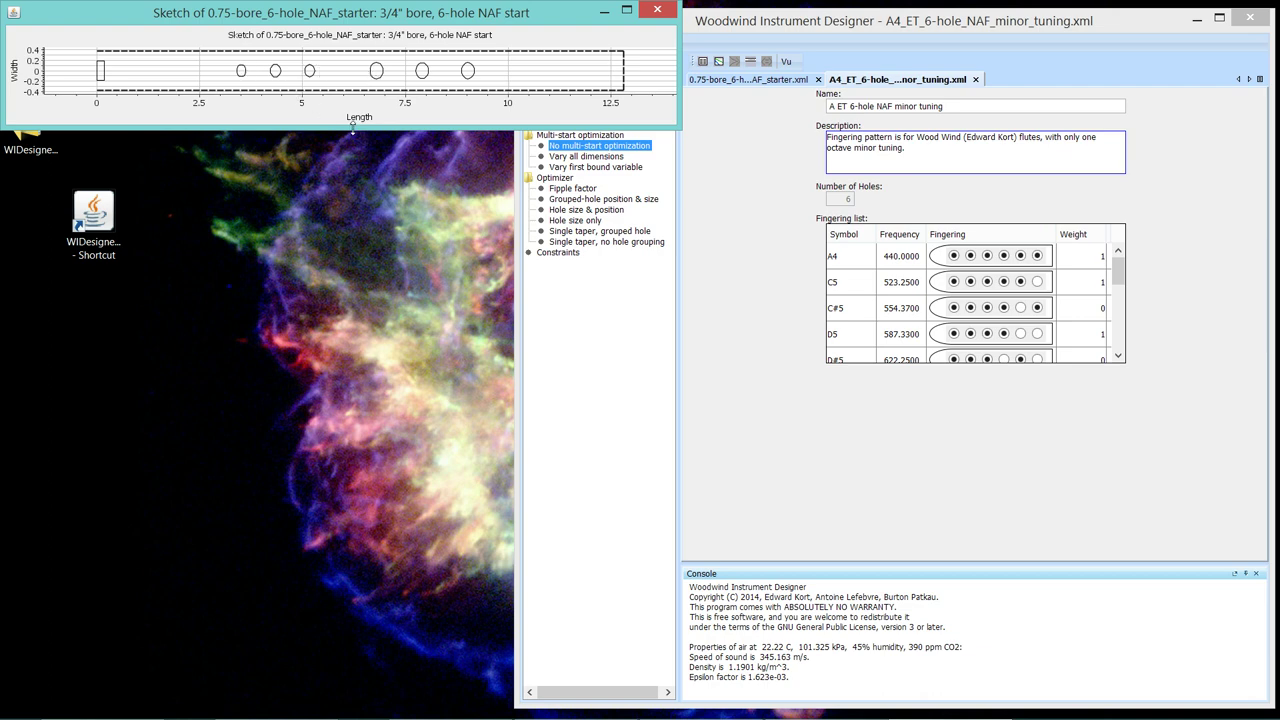
pyautogui.click(666, 18)
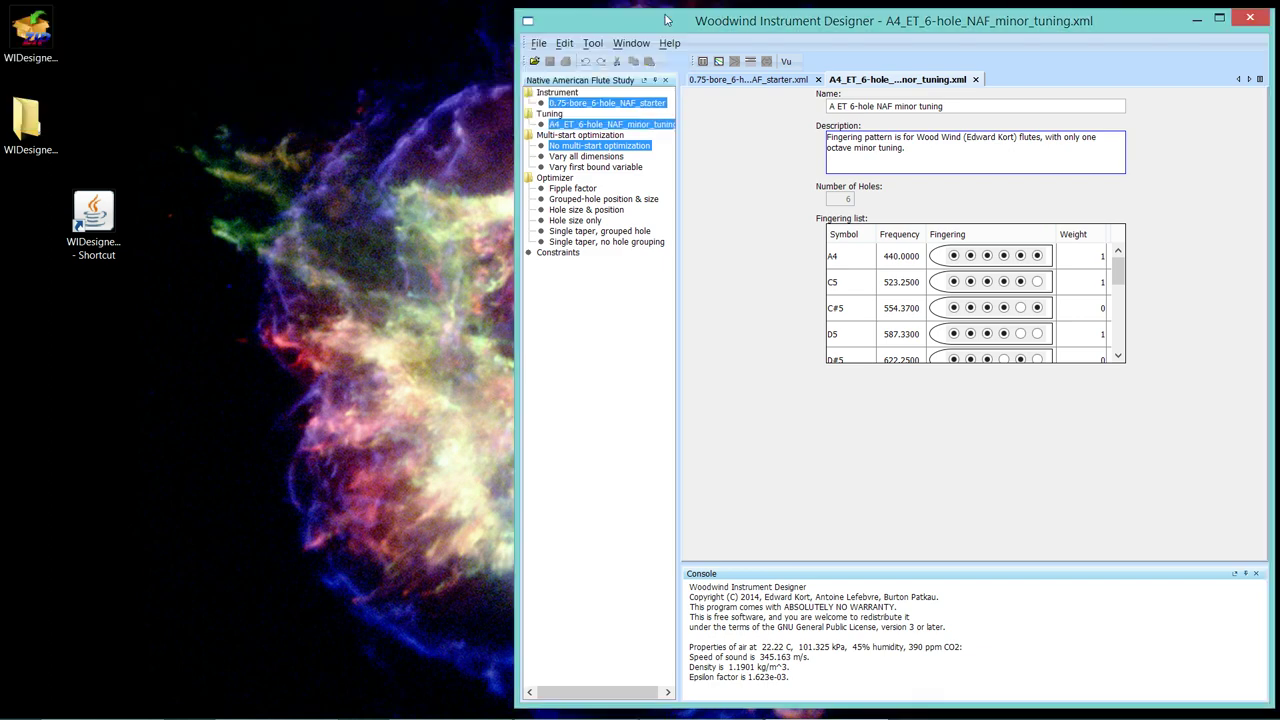
pyautogui.click(751, 61)
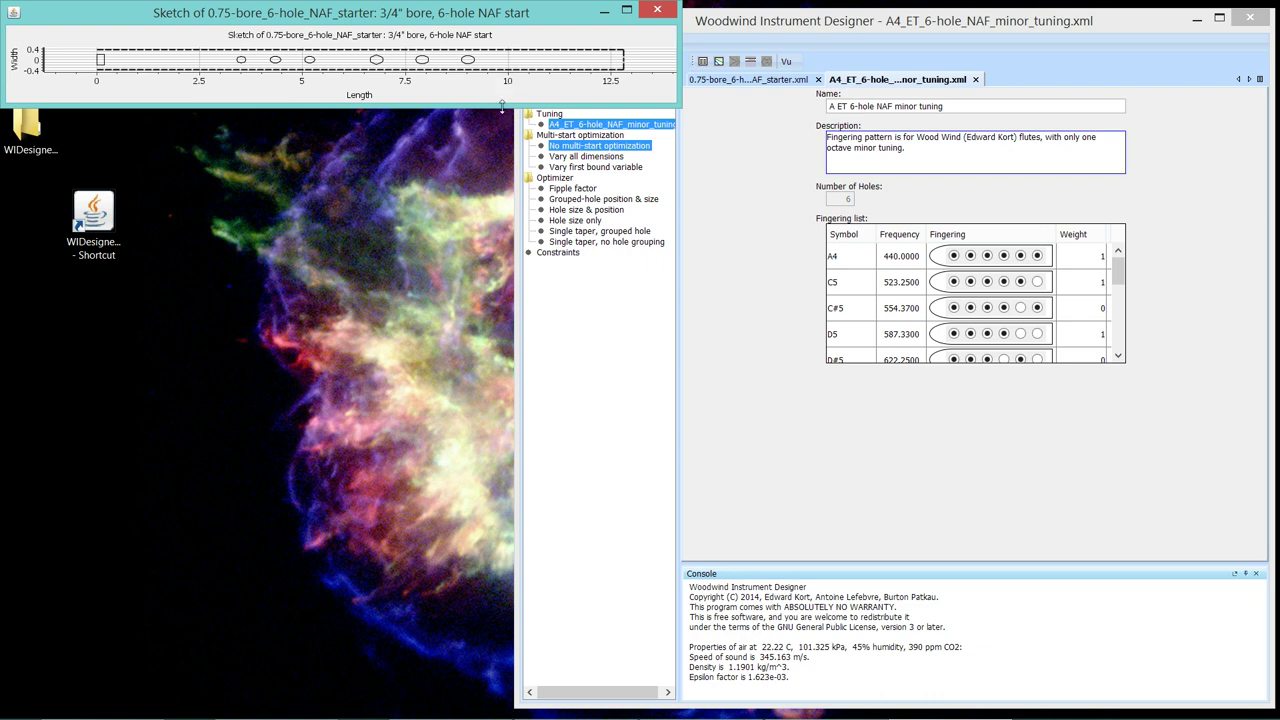
pyautogui.moveTo(502, 106); pyautogui.dragTo(503, 121)
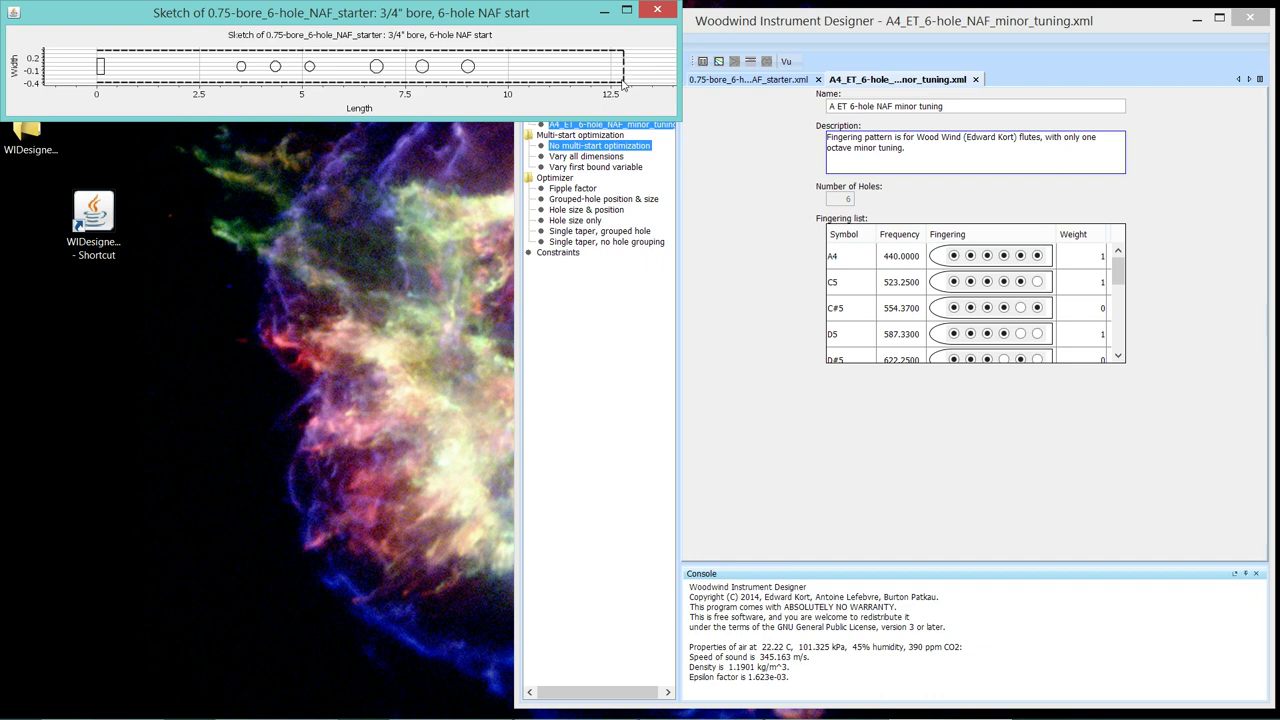
pyautogui.click(756, 82)
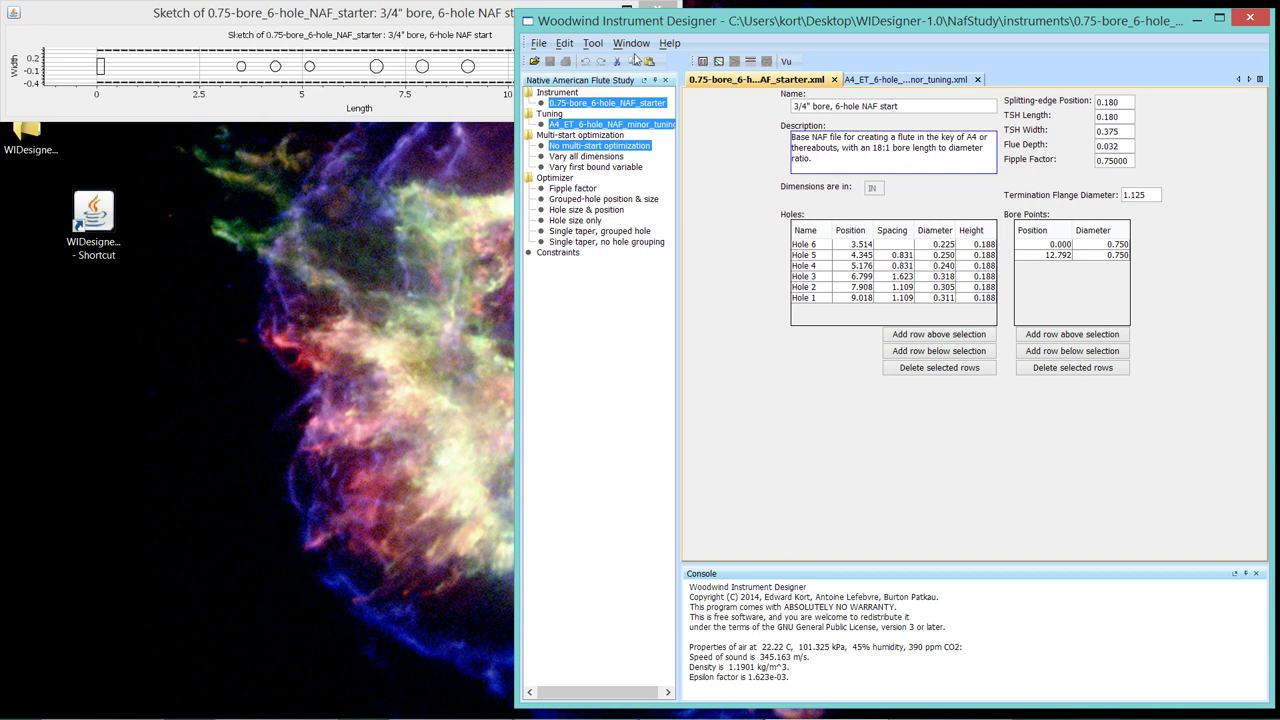
pyautogui.click(477, 12)
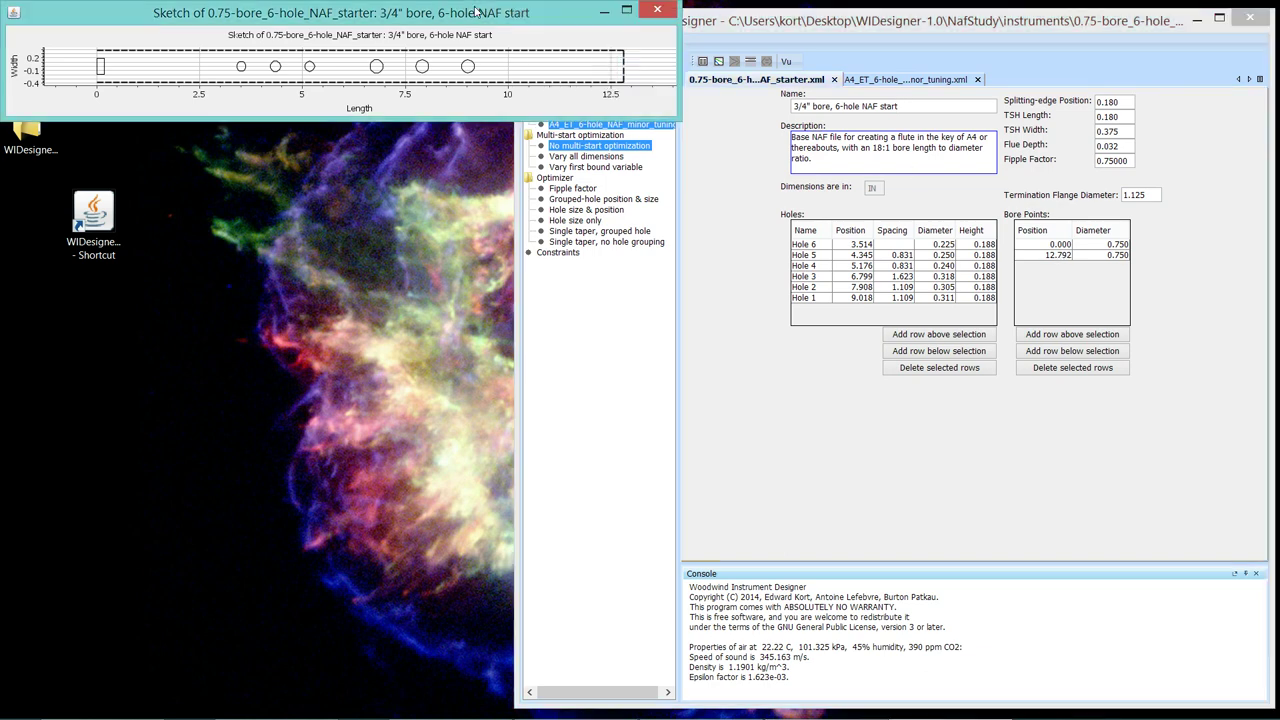
pyautogui.click(658, 12)
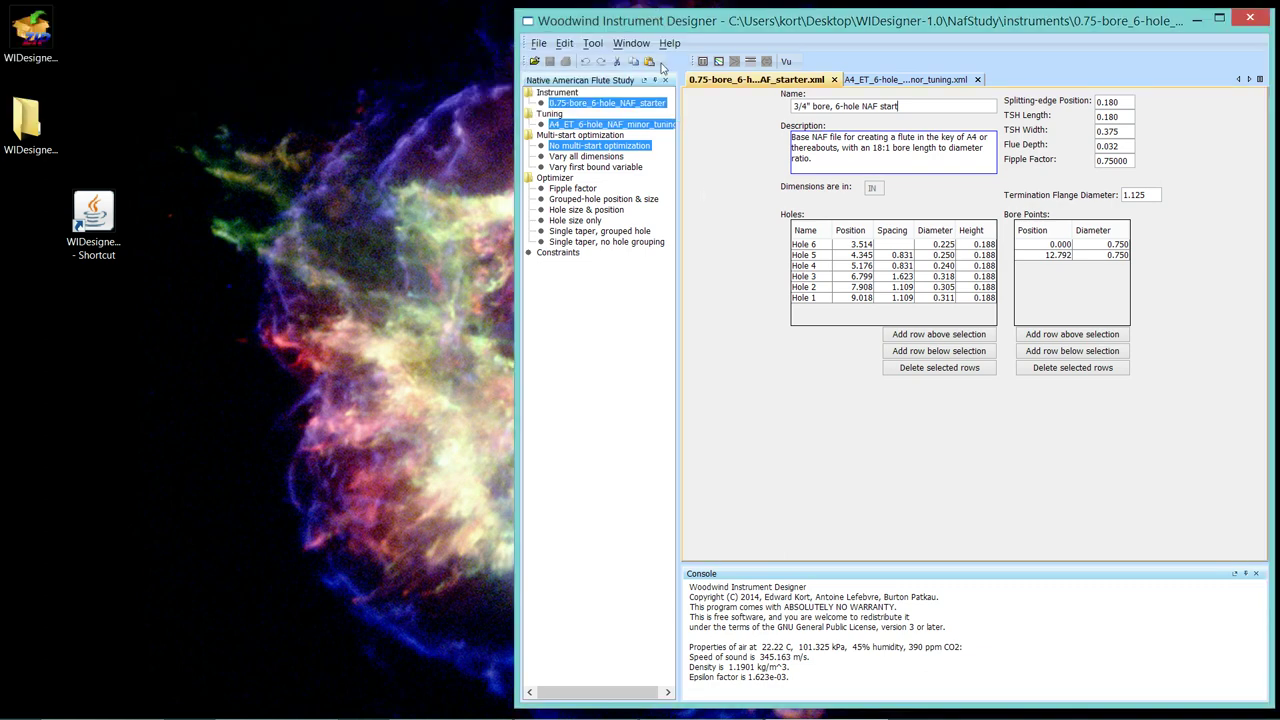
# Step: Add two rows below Hole 1 in the instrument's hole table and name them Dir 1 and Dir 2
pyautogui.click(801, 301)
pyautogui.click(900, 354)
pyautogui.click(900, 354)
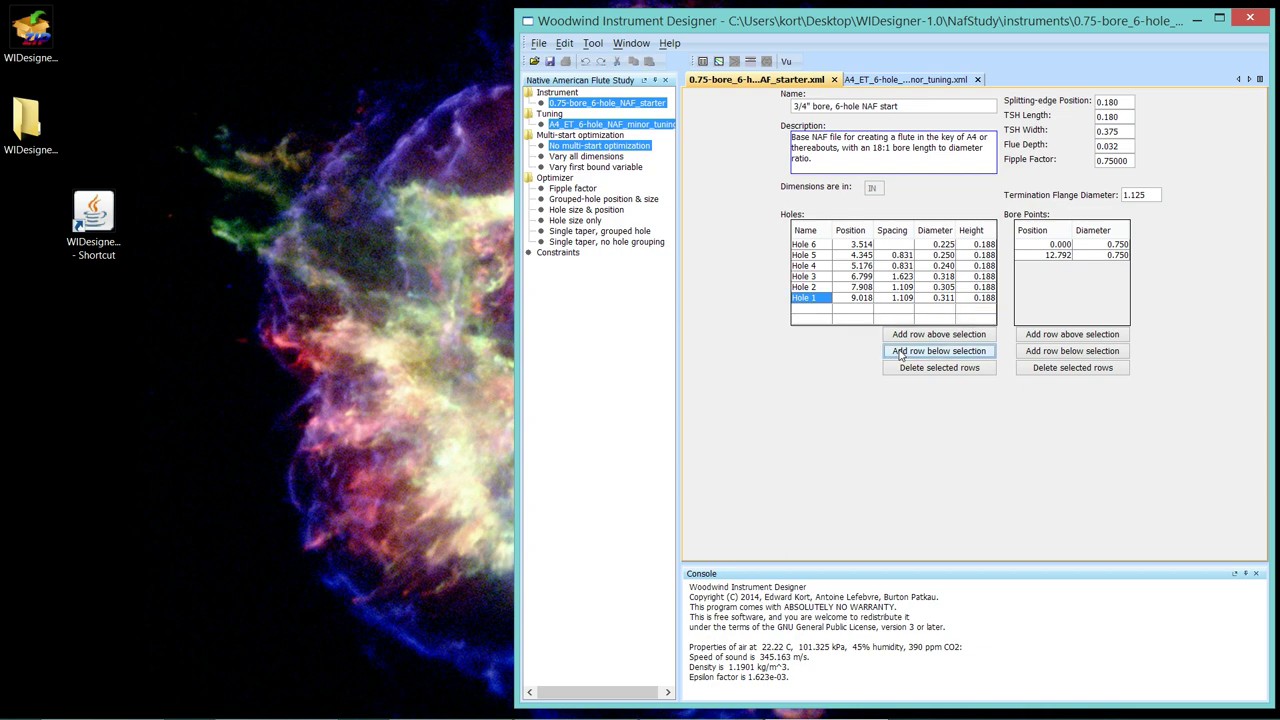
pyautogui.click(808, 310)
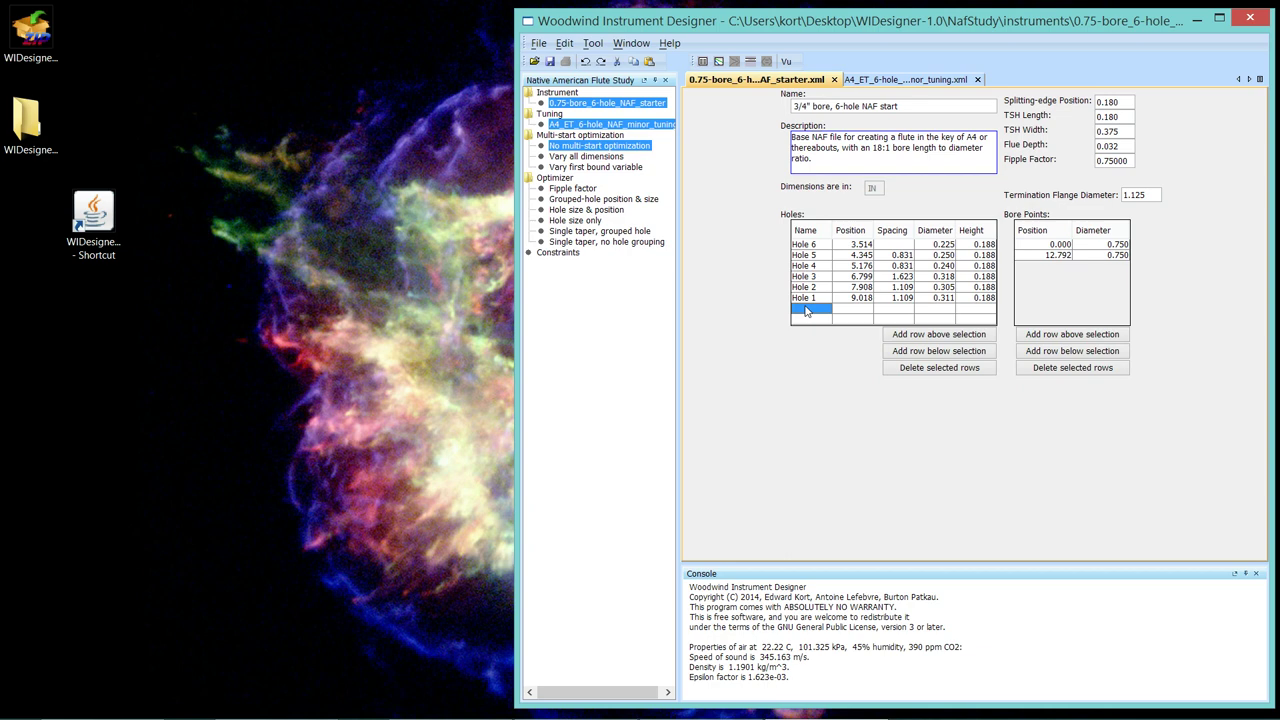
pyautogui.write('D')
pyautogui.press('Return')
pyautogui.write('D')
# Step: Set the position of both direction holes, Dir 1 and Dir 2, to 12 inches
pyautogui.click(855, 311)
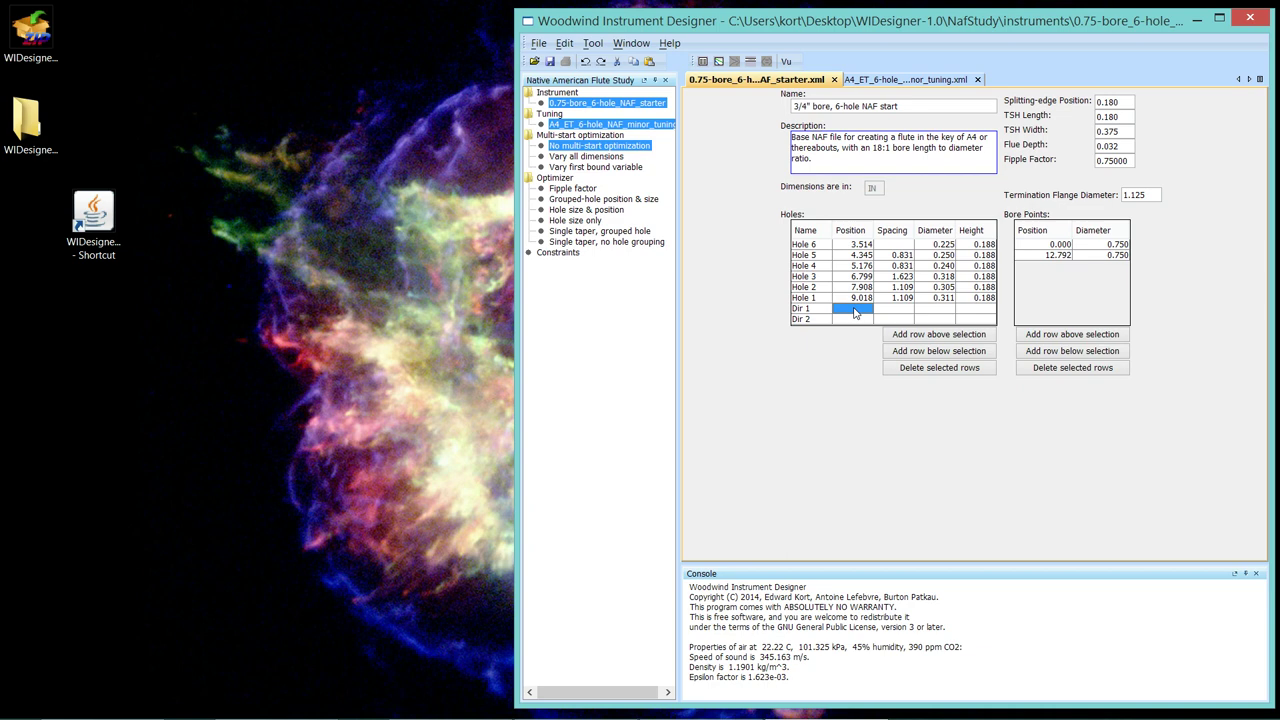
pyautogui.write('12')
pyautogui.press('Return')
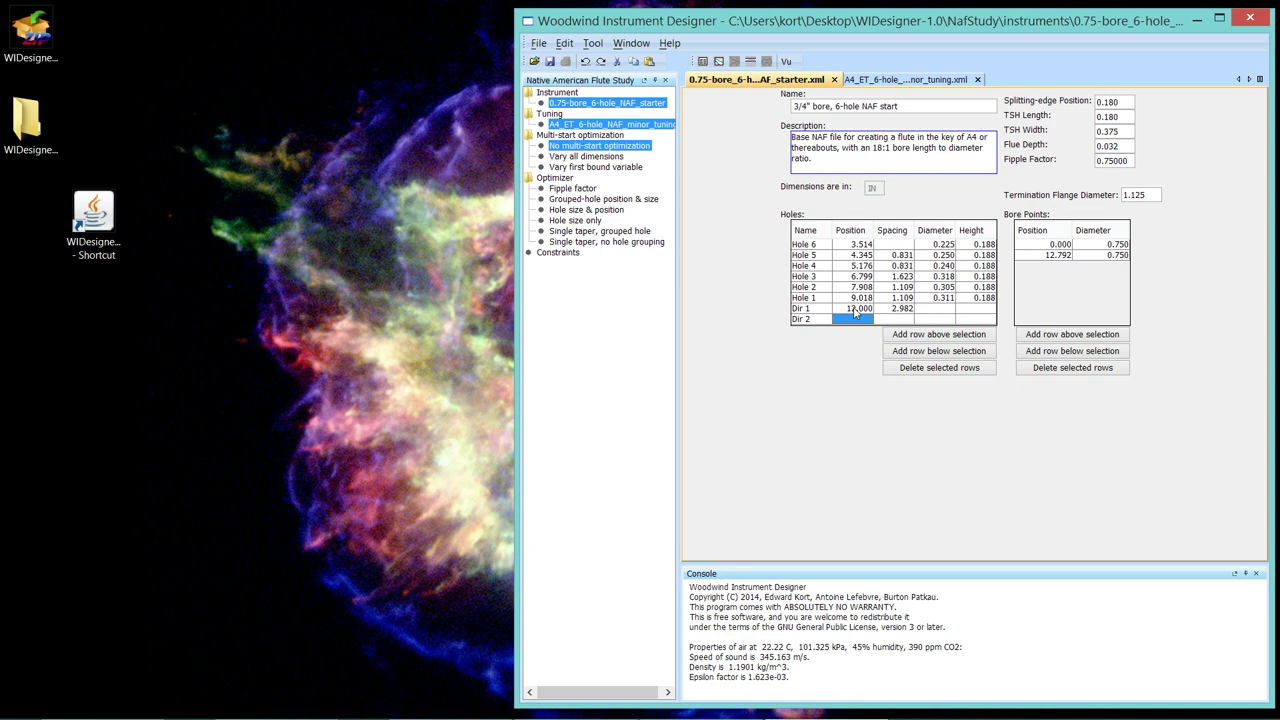
pyautogui.write('12')
pyautogui.click(903, 319)
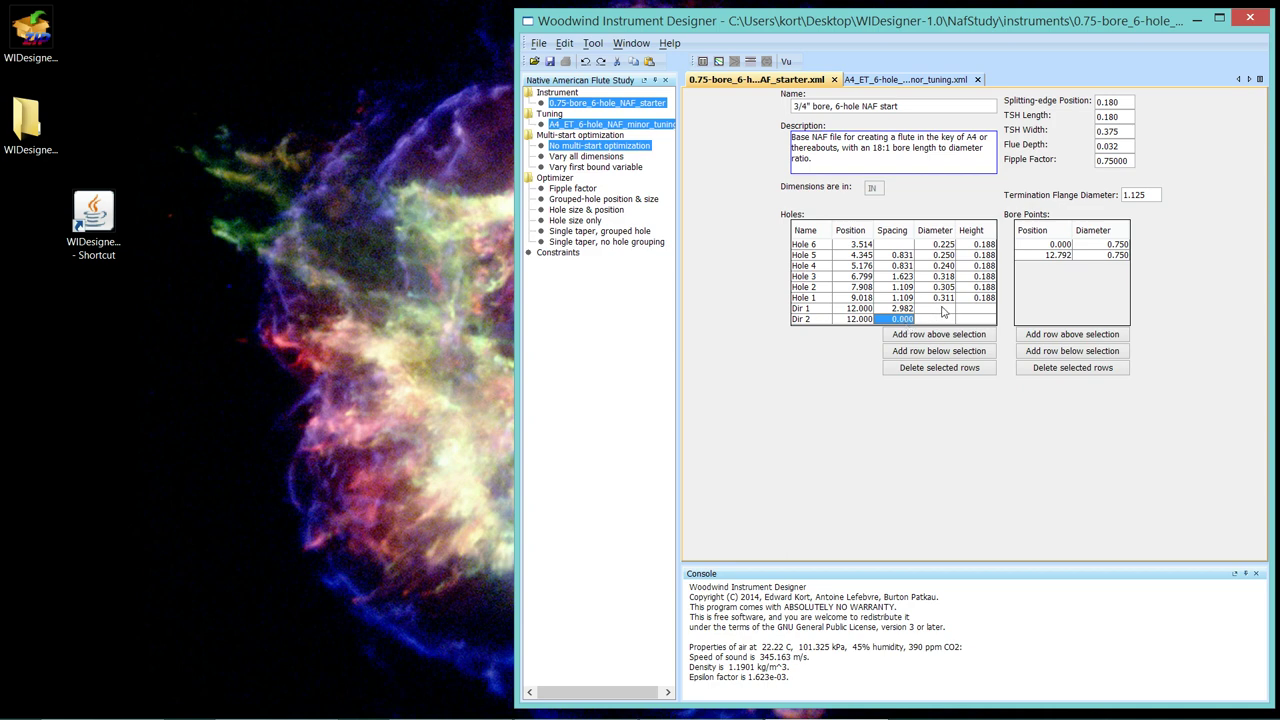
# Step: Set the diameter of both Dir 1 and Dir 2 to 0.35 inches
pyautogui.click(937, 309)
pyautogui.doubleClick(942, 311)
pyautogui.write('.35')
pyautogui.press('Return')
pyautogui.write('.35')
pyautogui.press('Tab')
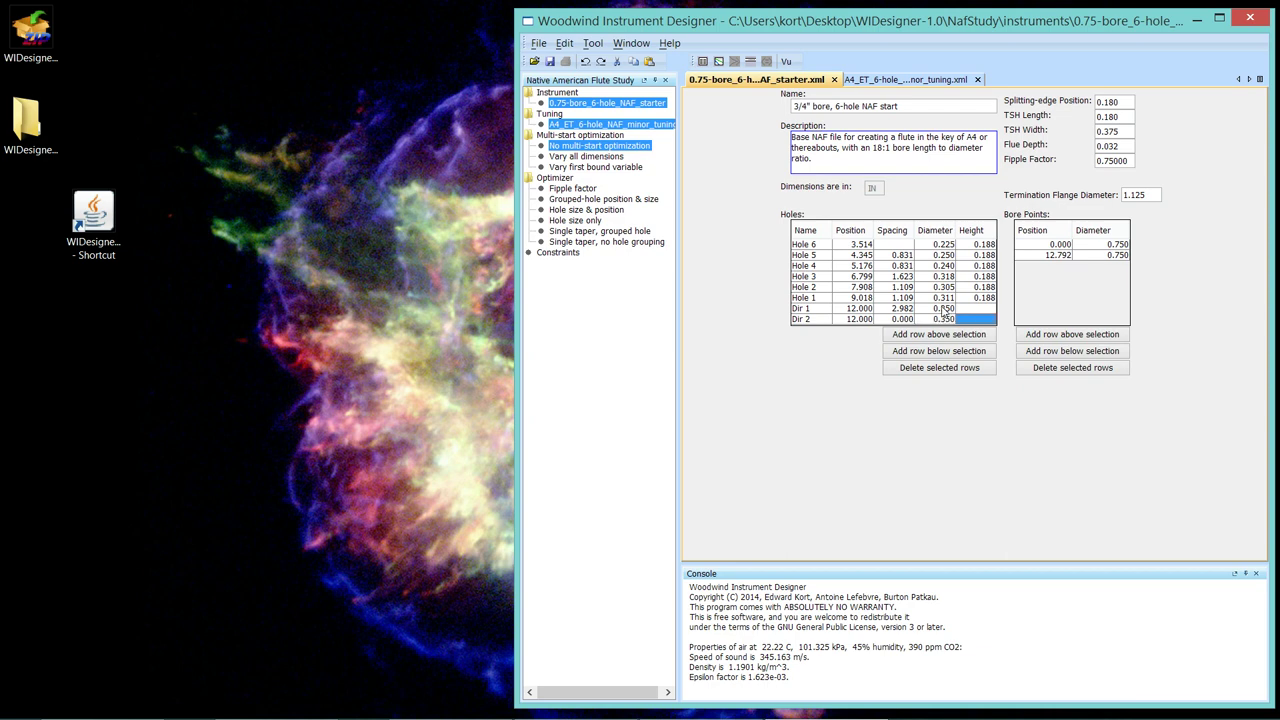
# Step: Set the height of both Dir 1 and Dir 2 to 0.188 inches
pyautogui.press('Up')
pyautogui.press('F2')
pyautogui.press('Return')
pyautogui.press('F2')
pyautogui.write('.188')
pyautogui.press('Up')
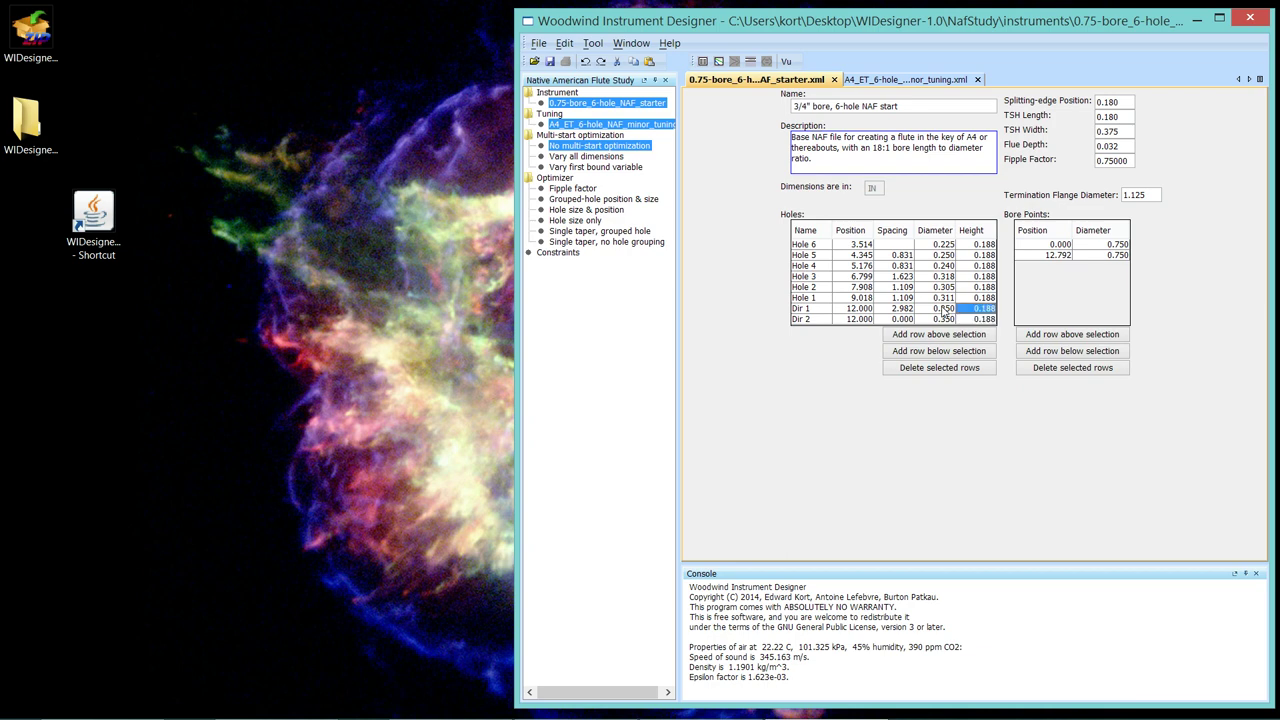
# Step: Set the position of the last bore point to 16 inches
pyautogui.click(1062, 257)
pyautogui.write('16')
pyautogui.press('Return')
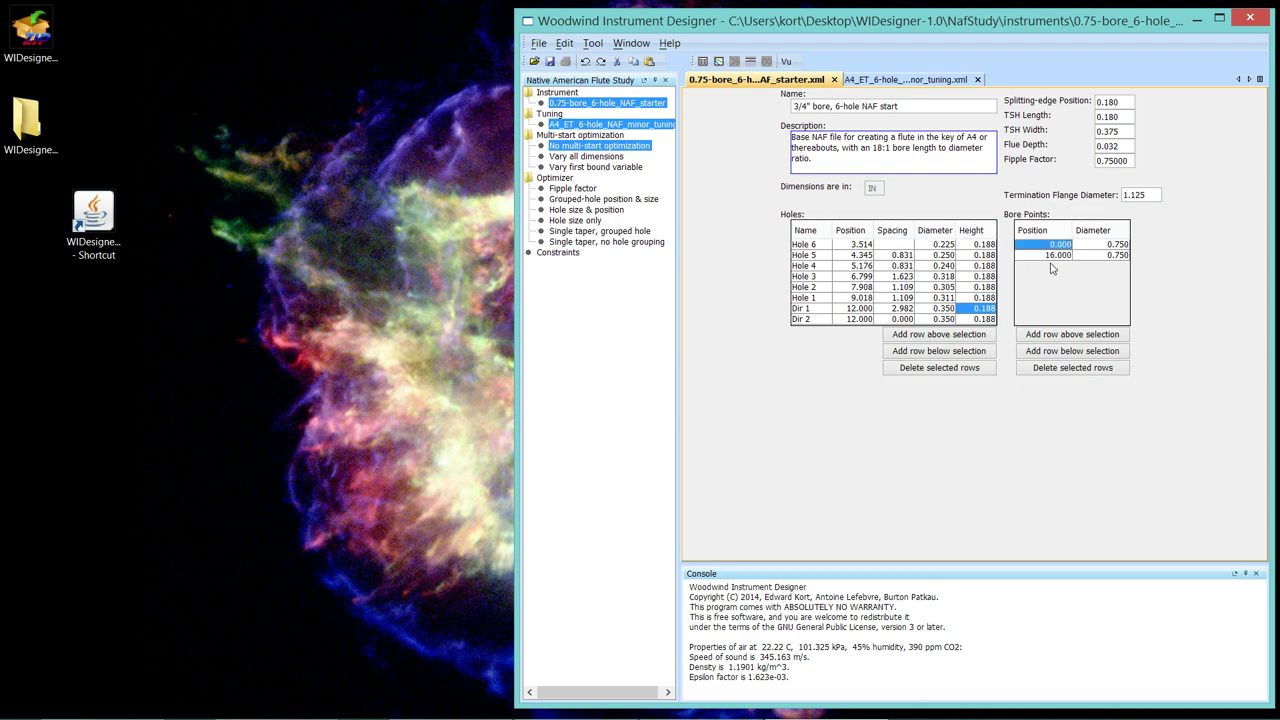
# Step: Start a new tuning and load the scale with frequencies from A4_ET_NAT_chromatic_scale.xml in the scales folder
pyautogui.click(538, 45)
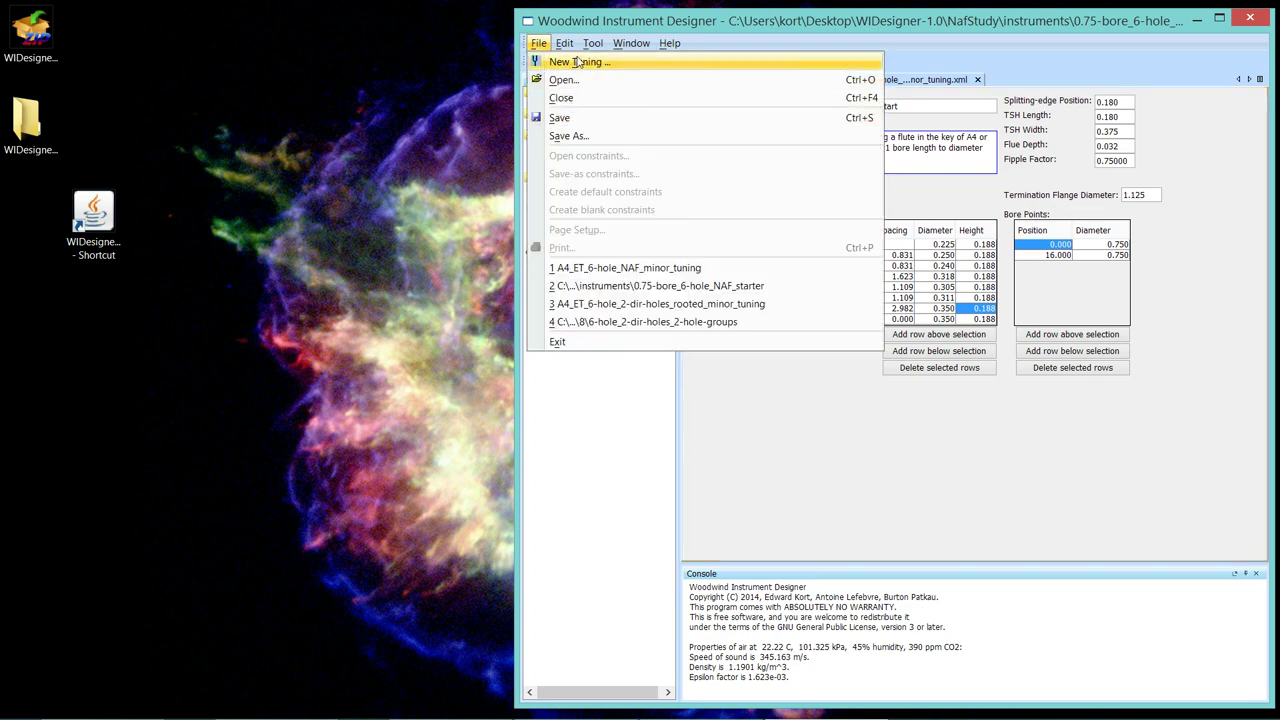
pyautogui.click(578, 62)
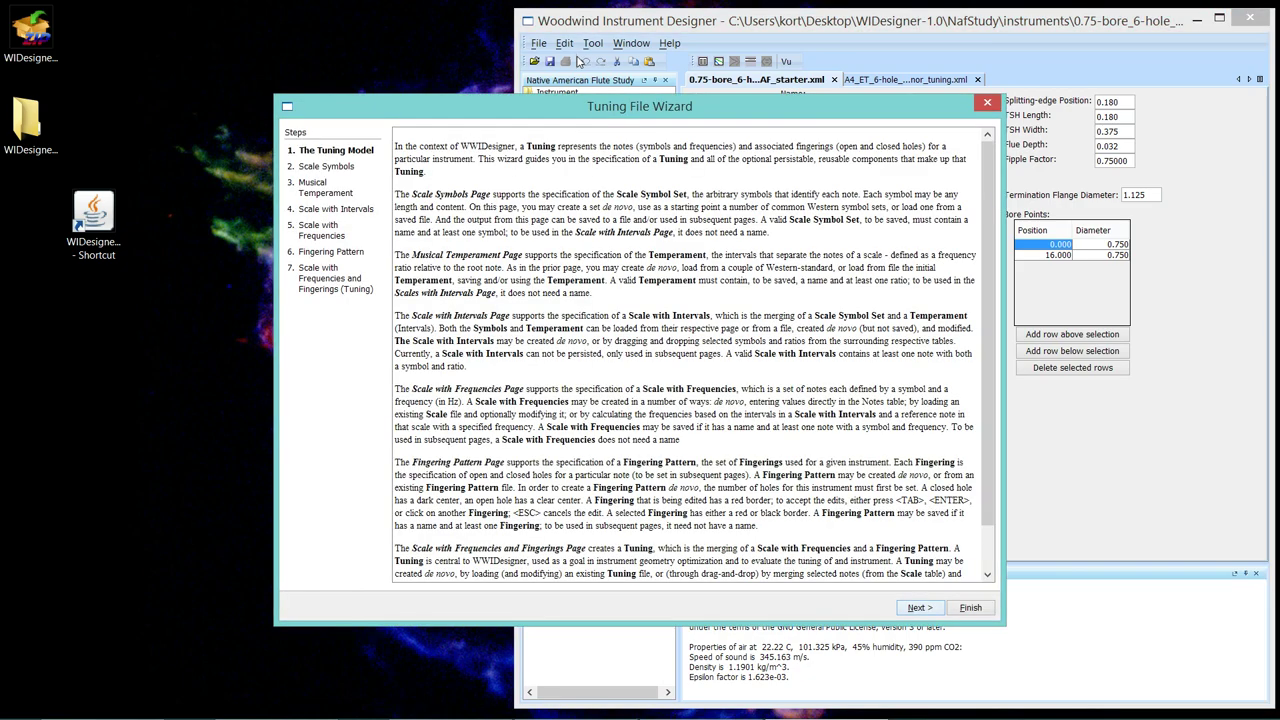
pyautogui.click(316, 234)
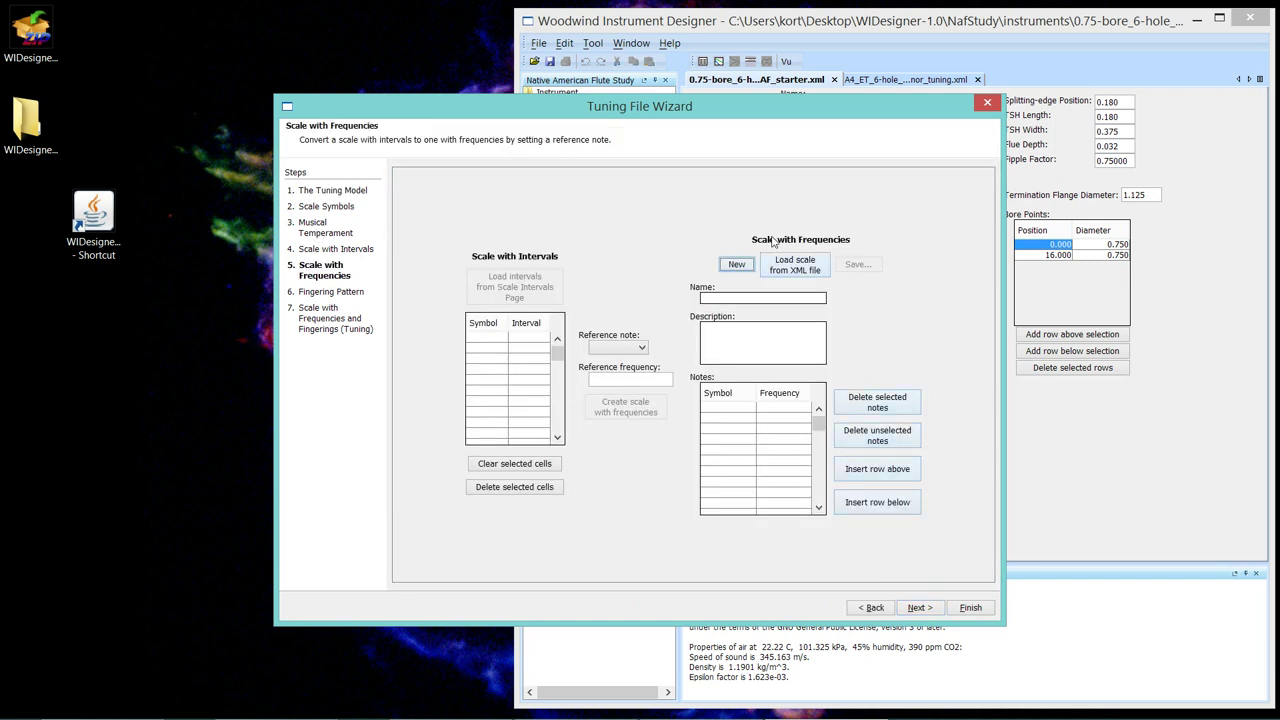
pyautogui.click(786, 266)
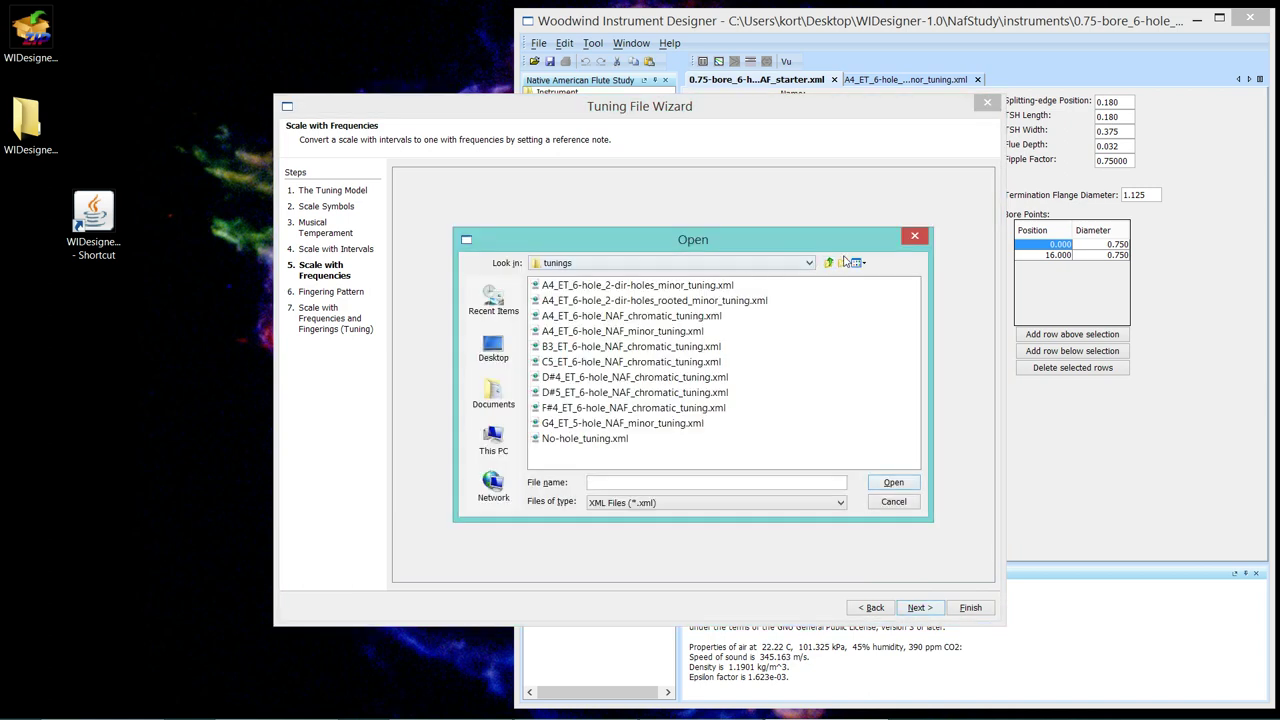
pyautogui.click(829, 263)
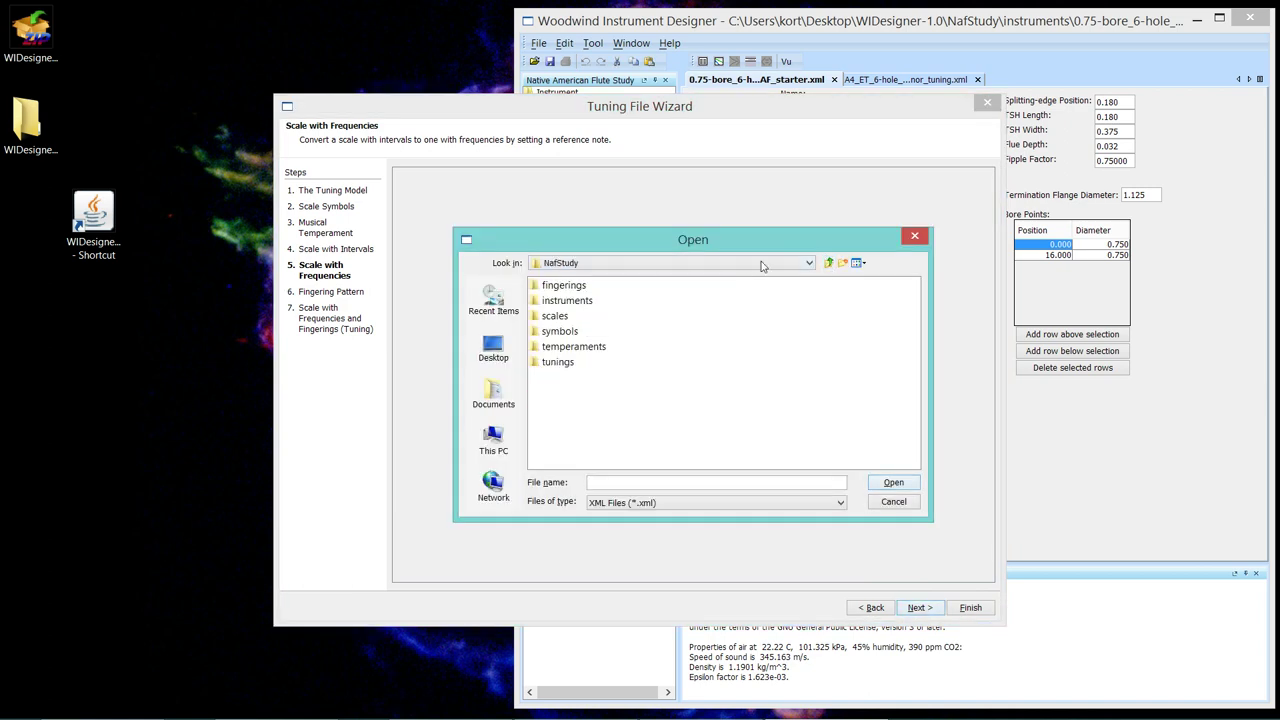
pyautogui.doubleClick(550, 318)
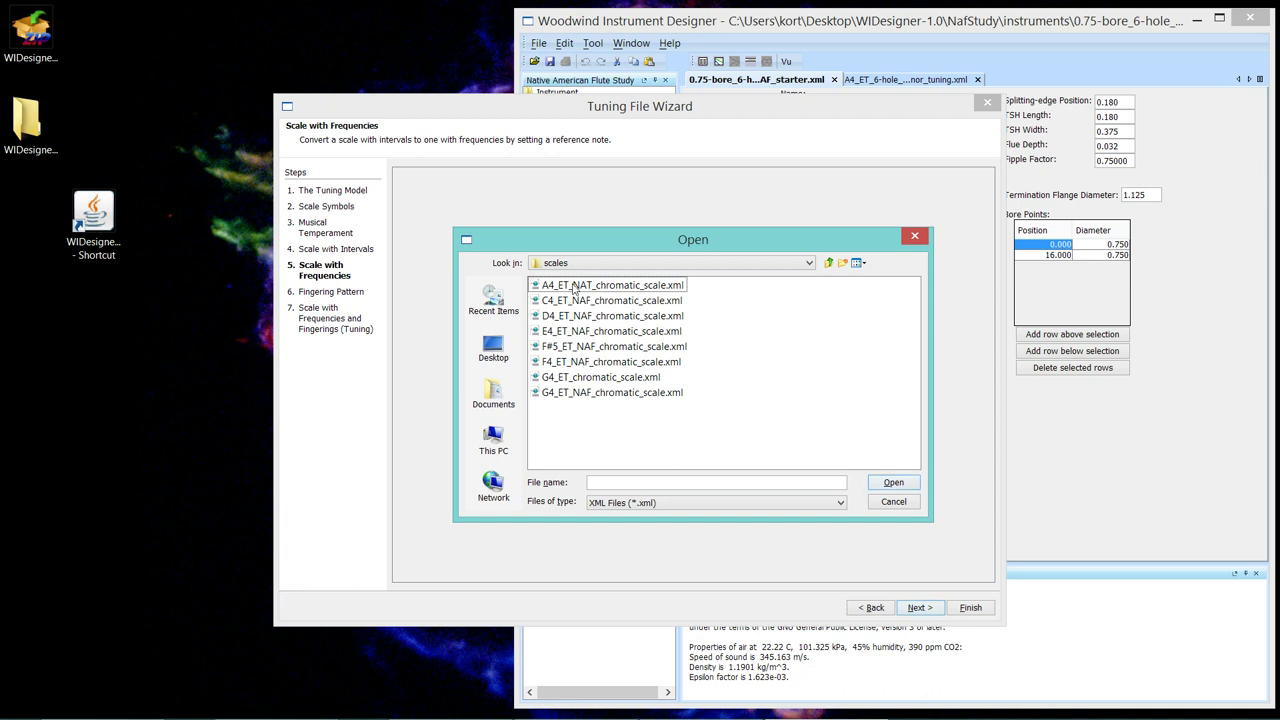
pyautogui.doubleClick(573, 286)
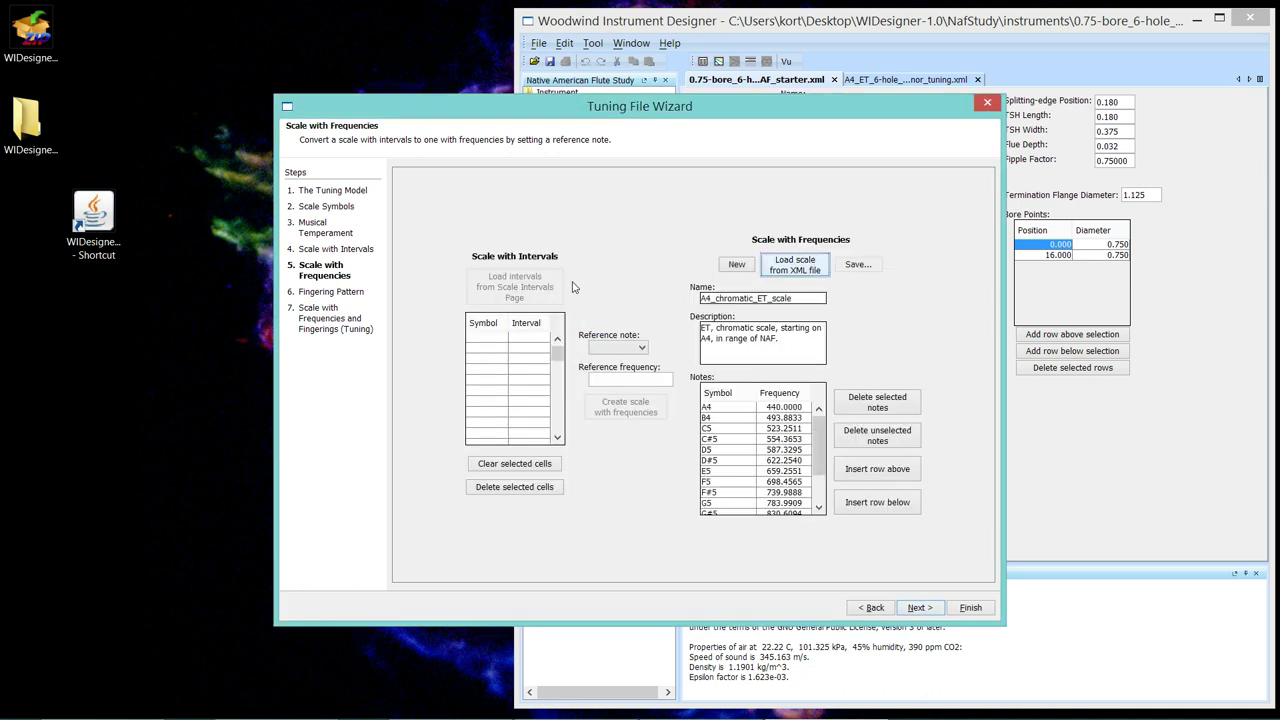
# Step: Reduce the scale to A4, C5, D5, E5, F5, G5 and A5 by deleting all the other notes
pyautogui.click(726, 409)
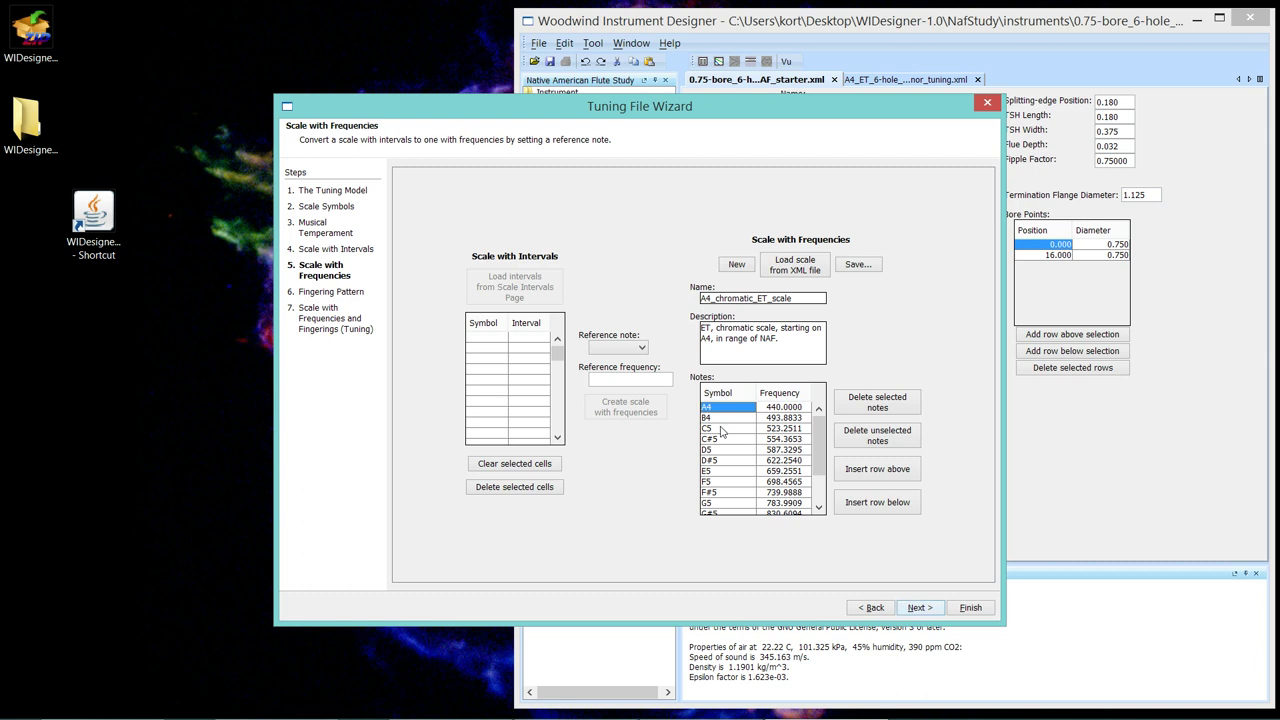
pyautogui.keyDown('ctrl'); pyautogui.click(721, 430); pyautogui.keyUp('ctrl')
pyautogui.keyDown('ctrl'); pyautogui.click(731, 450); pyautogui.keyUp('ctrl')
pyautogui.keyDown('ctrl'); pyautogui.click(724, 471); pyautogui.keyUp('ctrl')
pyautogui.keyDown('ctrl'); pyautogui.click(724, 483); pyautogui.keyUp('ctrl')
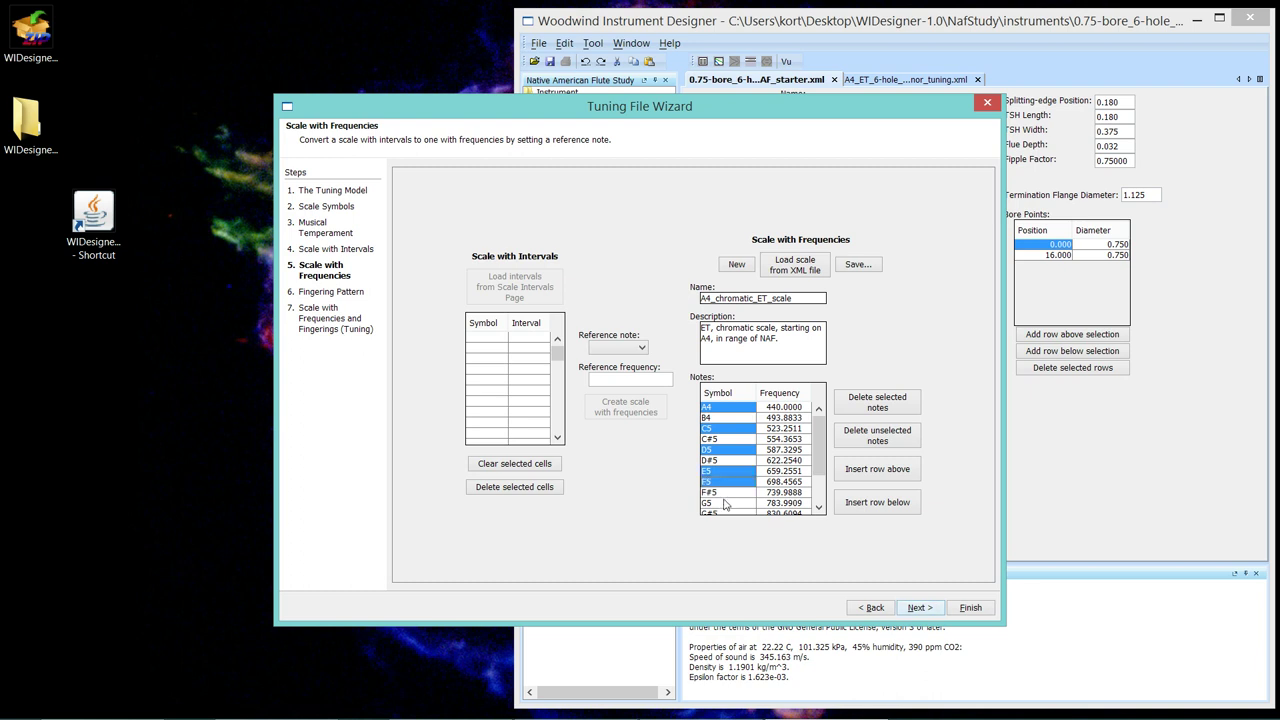
pyautogui.keyDown('ctrl'); pyautogui.click(725, 503); pyautogui.keyUp('ctrl')
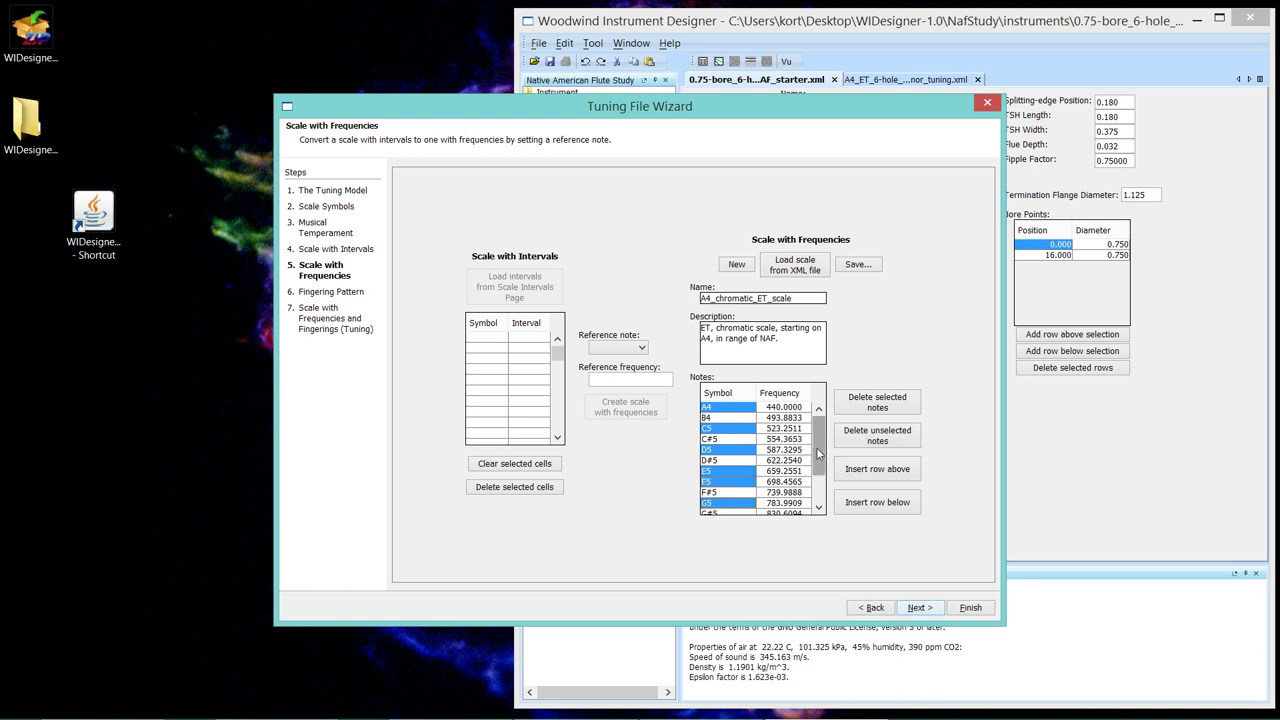
pyautogui.moveTo(818, 453); pyautogui.dragTo(818, 477)
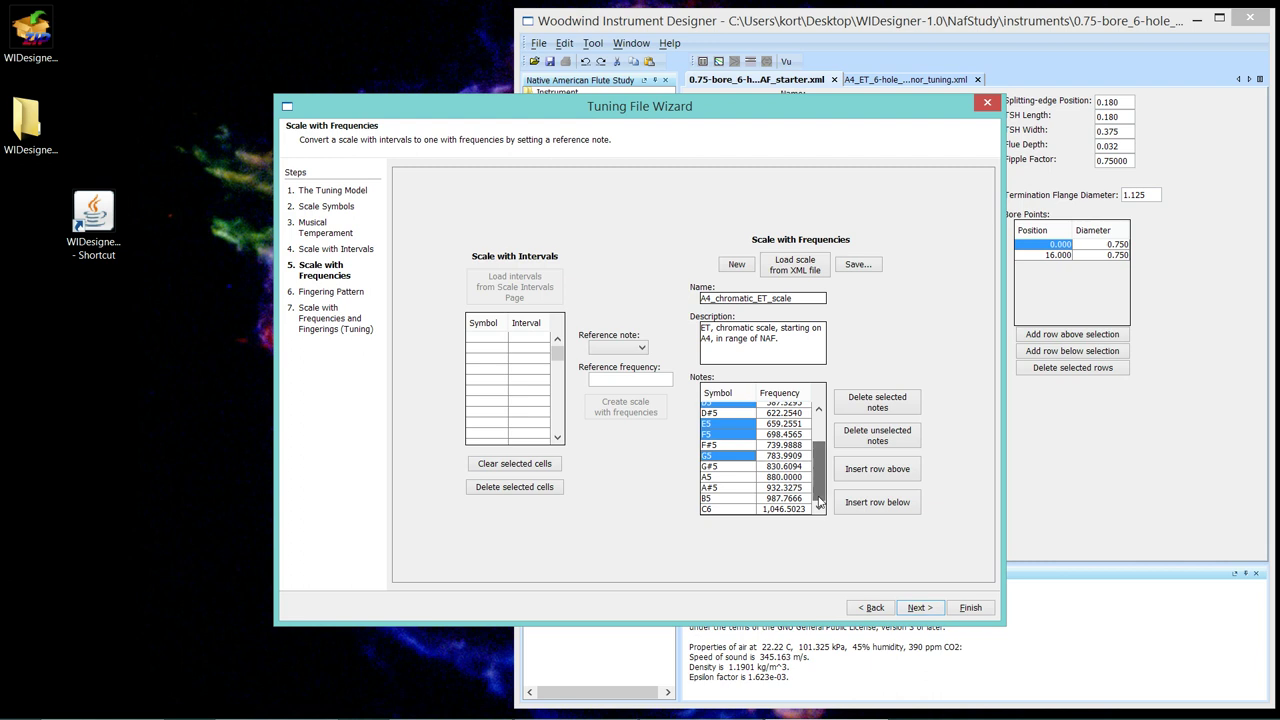
pyautogui.keyDown('ctrl'); pyautogui.click(717, 479); pyautogui.keyUp('ctrl')
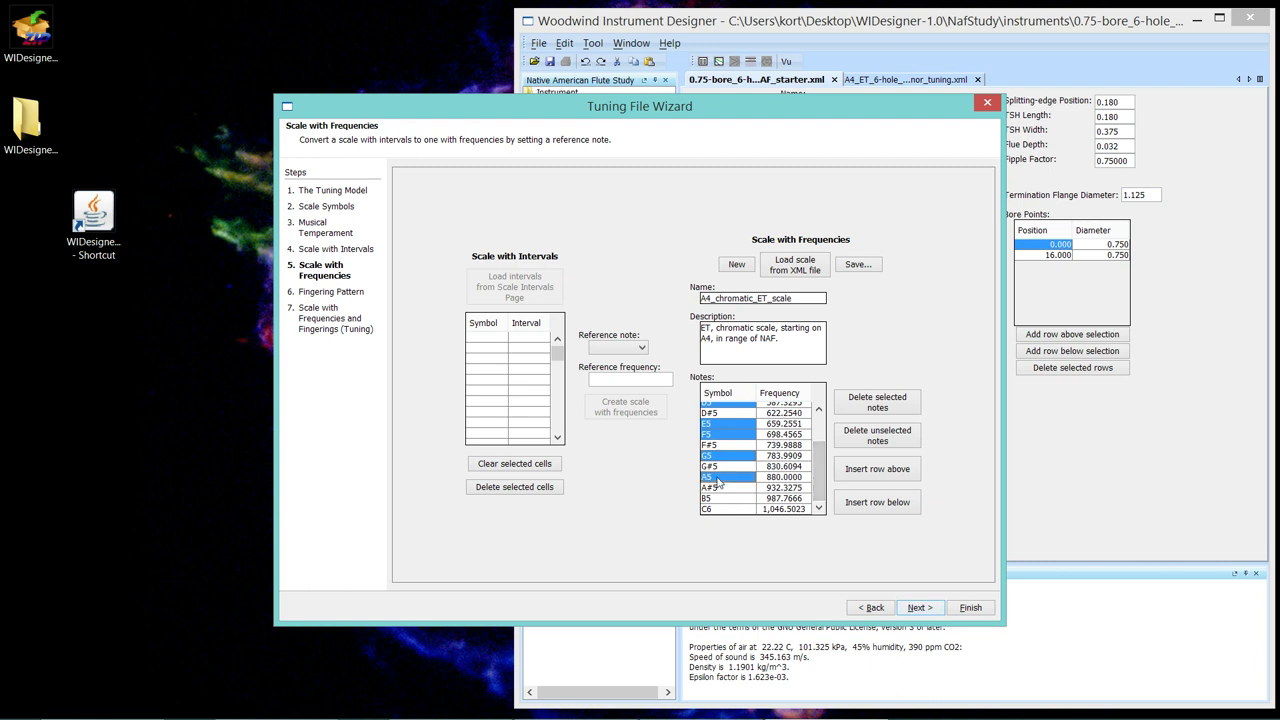
pyautogui.click(897, 441)
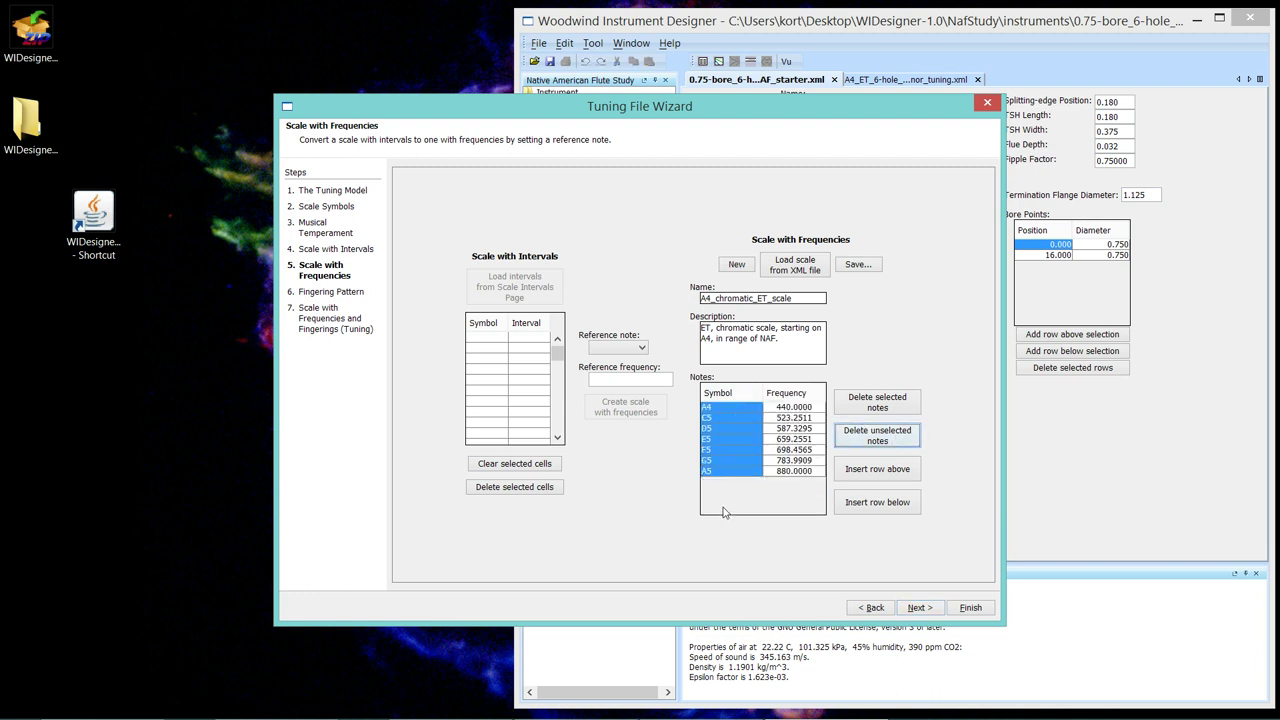
# Step: Load the reduced scale from the Scale with Frequencies page into the final tuning page
pyautogui.click(919, 608)
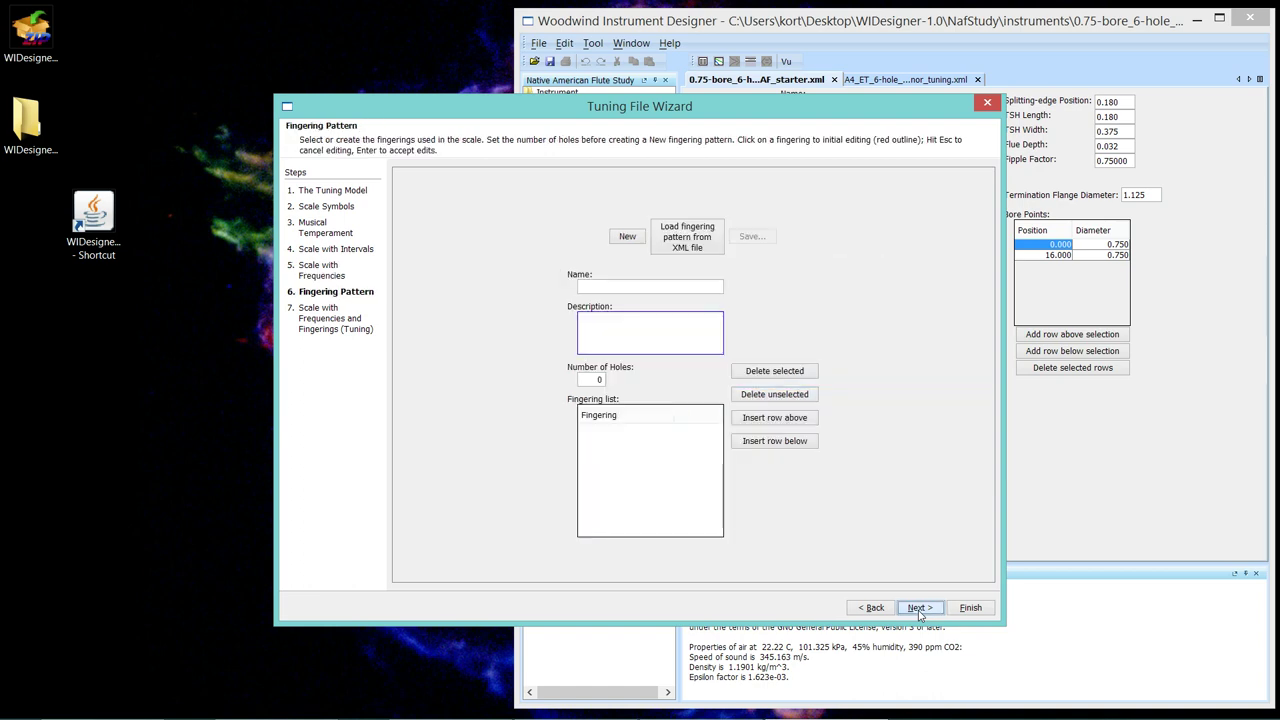
pyautogui.click(323, 320)
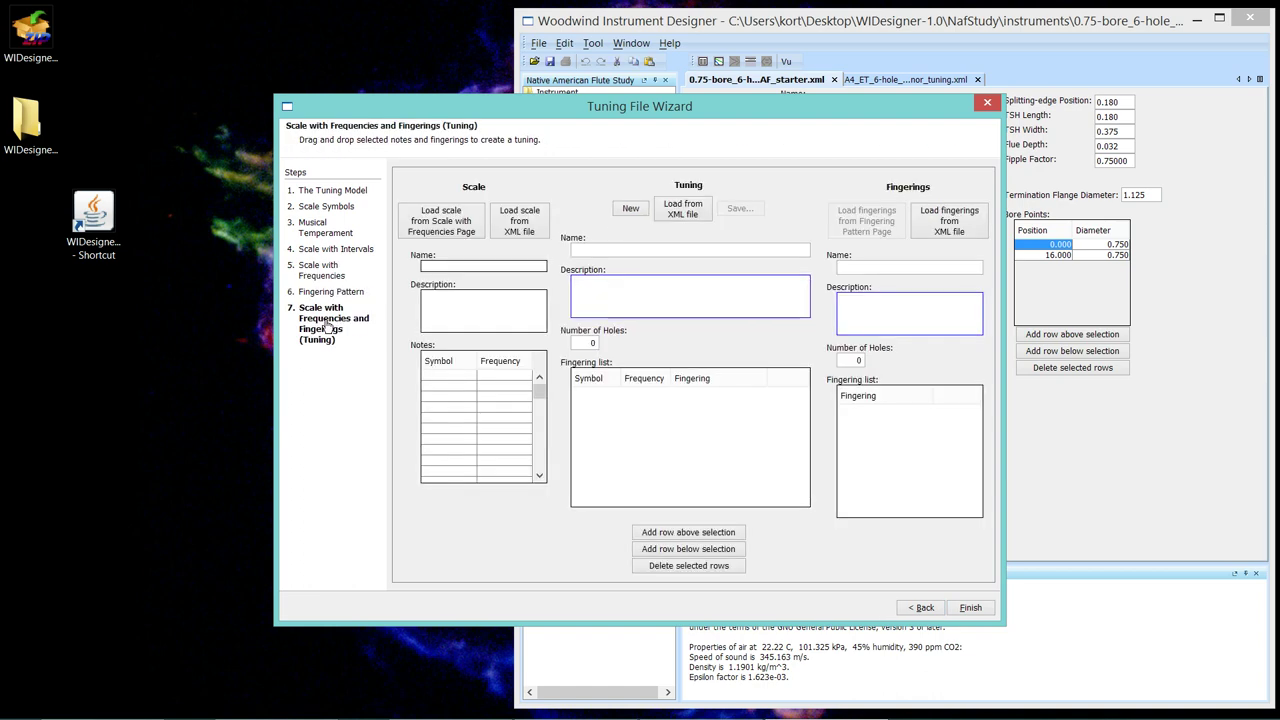
pyautogui.click(452, 233)
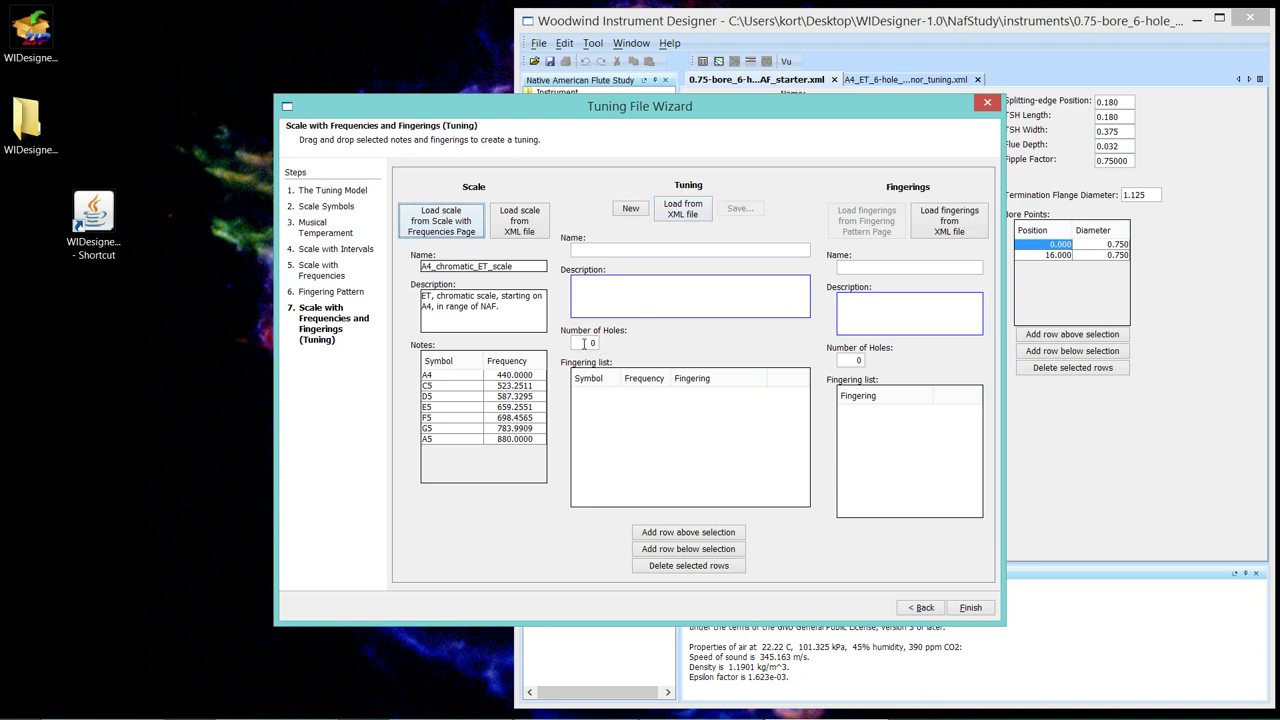
# Step: Create a new tuning with 8 holes and add all notes of the loaded scale to its fingering list
pyautogui.doubleClick(584, 343)
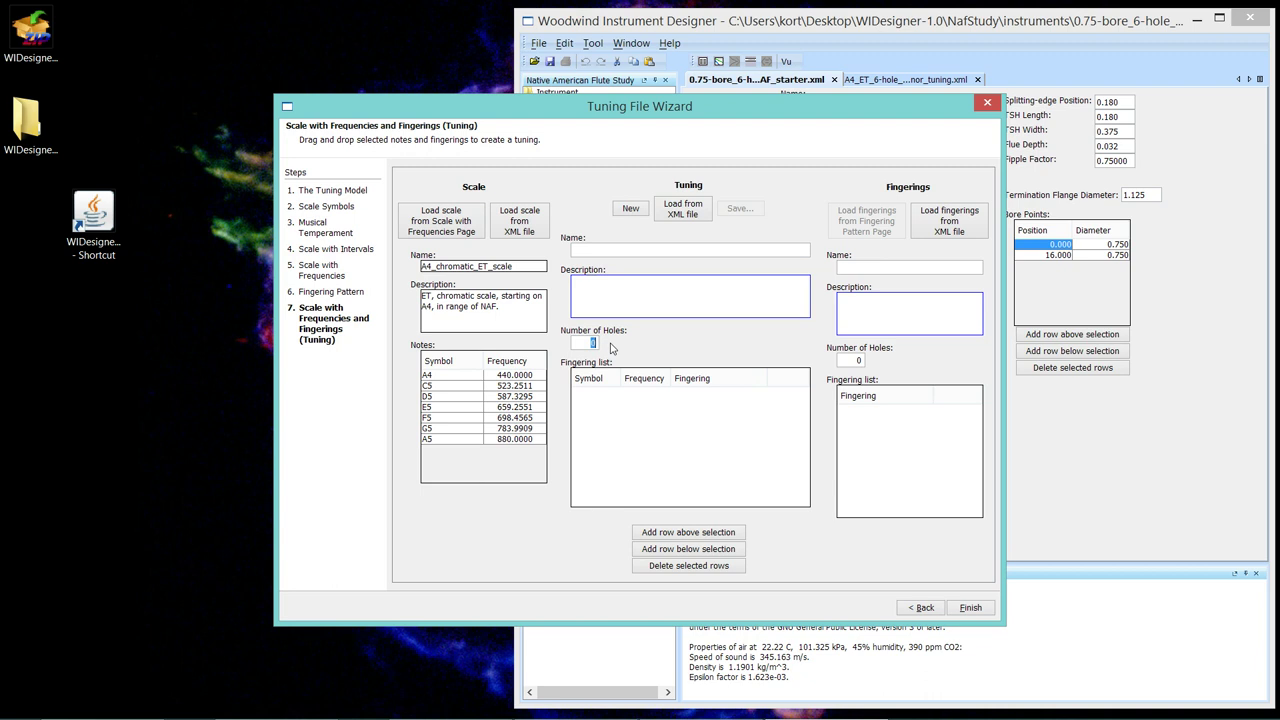
pyautogui.write('8')
pyautogui.click(631, 212)
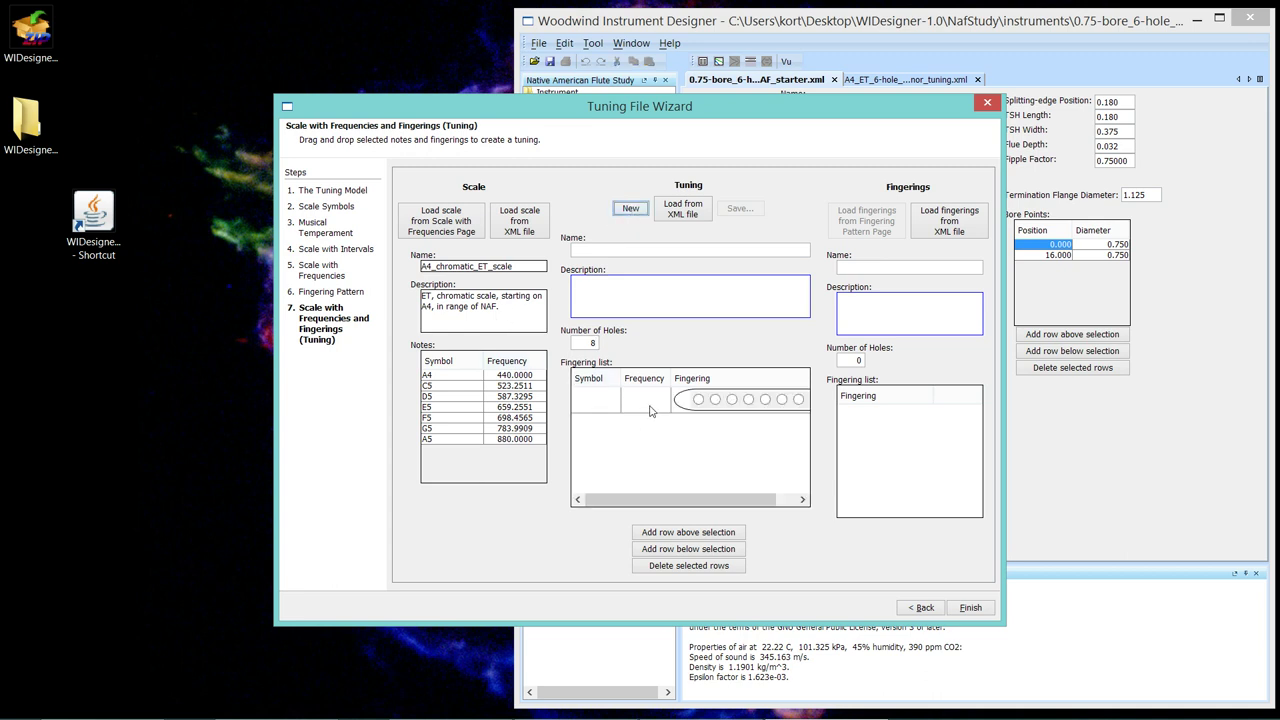
pyautogui.click(455, 379)
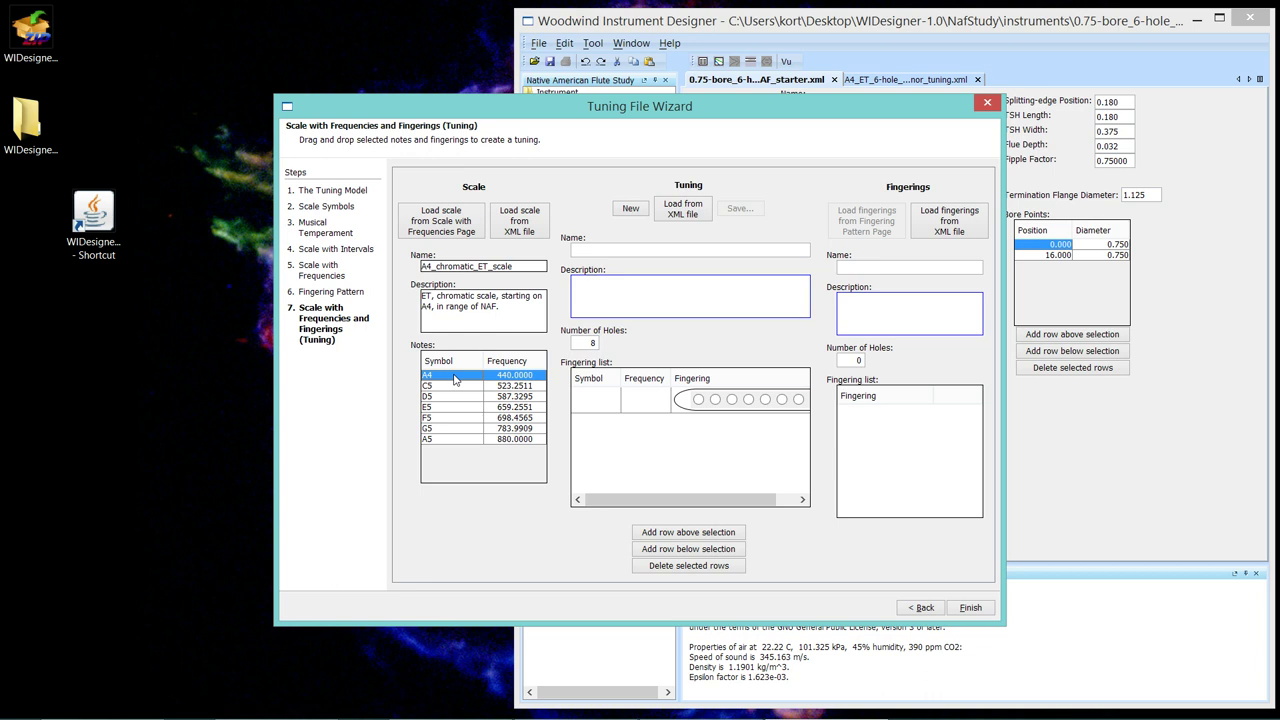
pyautogui.hotkey('ctrl', 'a')
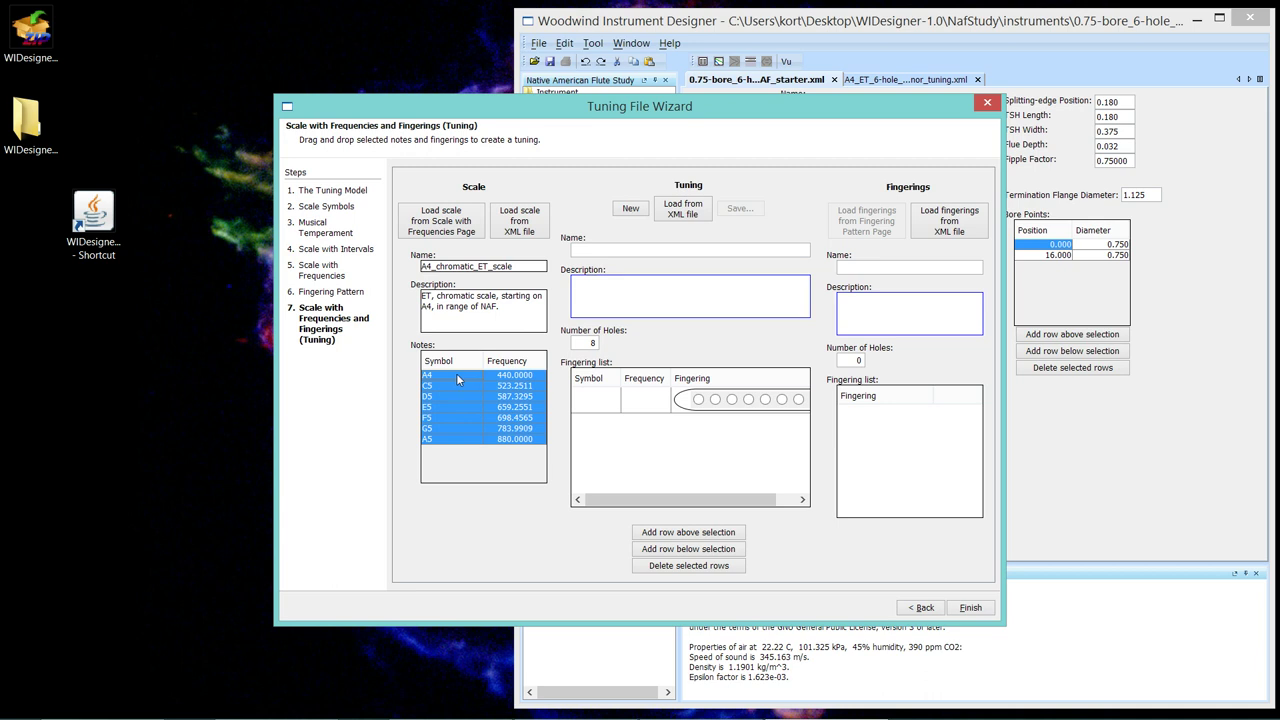
pyautogui.moveTo(455, 373); pyautogui.dragTo(589, 398)
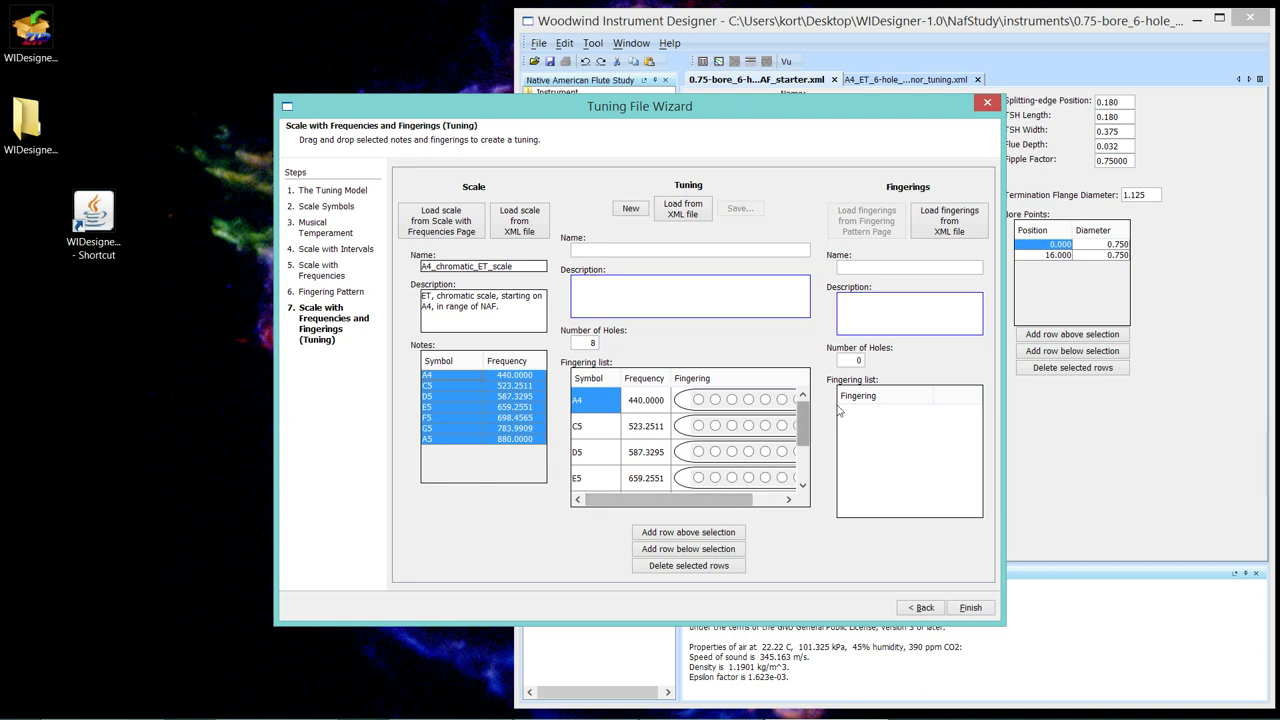
# Step: Set the A4 fingering with the first six holes closed and both direction holes open
pyautogui.moveTo(801, 437); pyautogui.dragTo(801, 477)
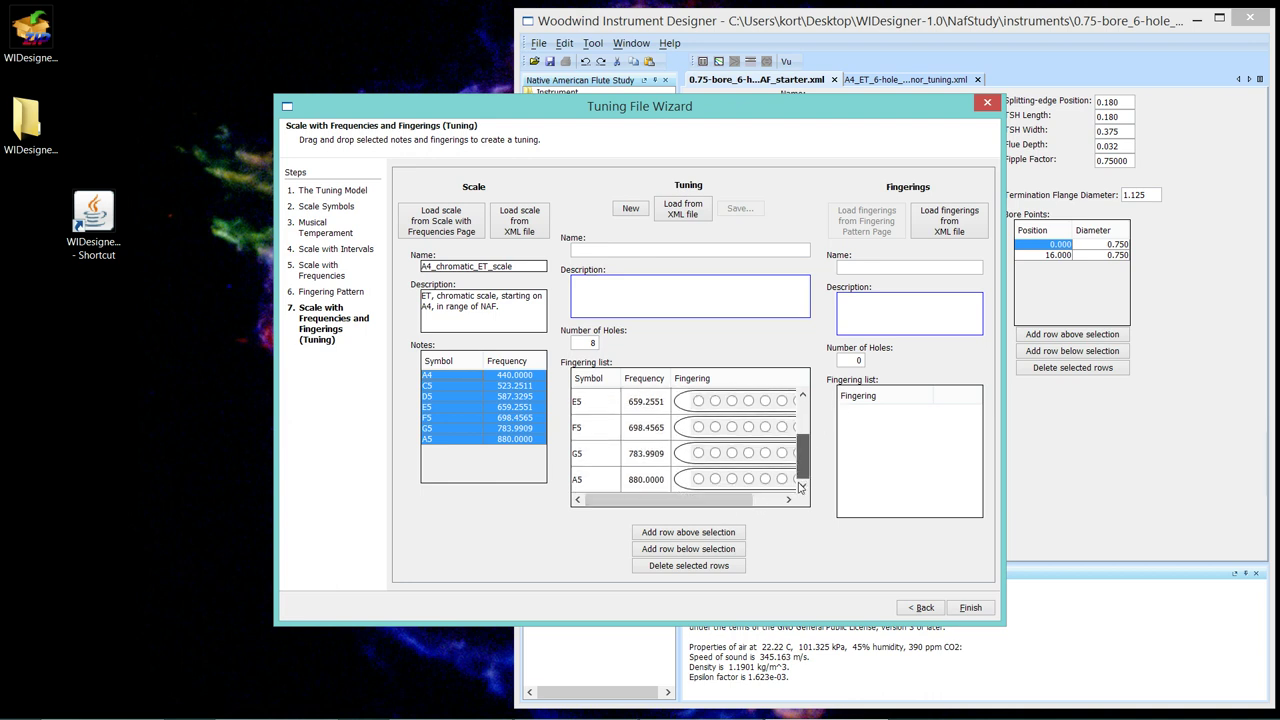
pyautogui.moveTo(685, 506); pyautogui.dragTo(739, 505)
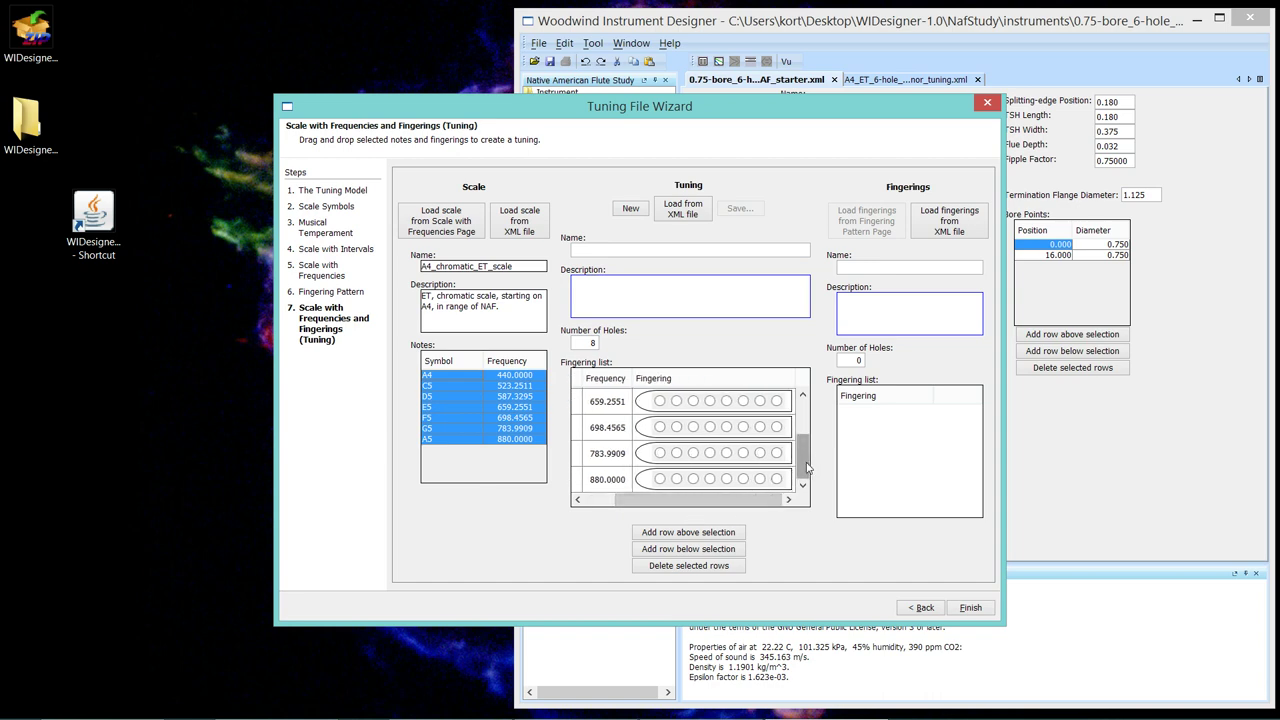
pyautogui.moveTo(807, 467); pyautogui.dragTo(807, 413)
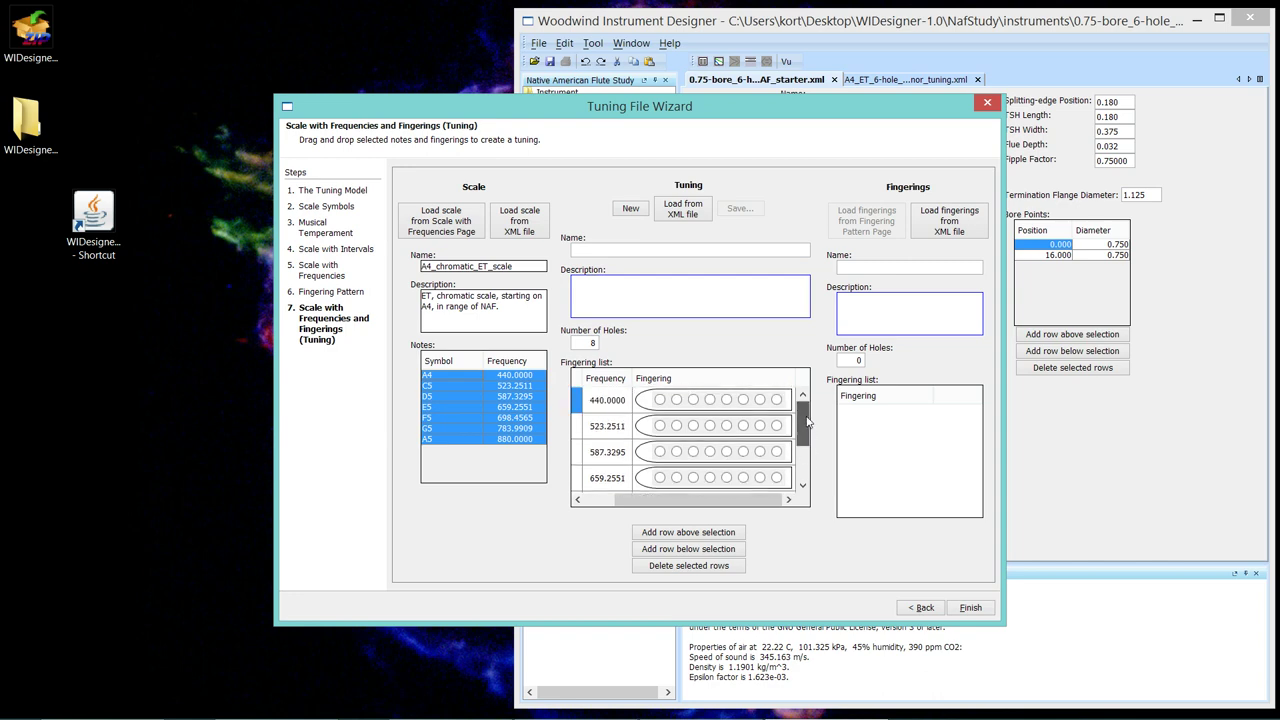
pyautogui.click(659, 400)
pyautogui.click(676, 400)
pyautogui.click(693, 400)
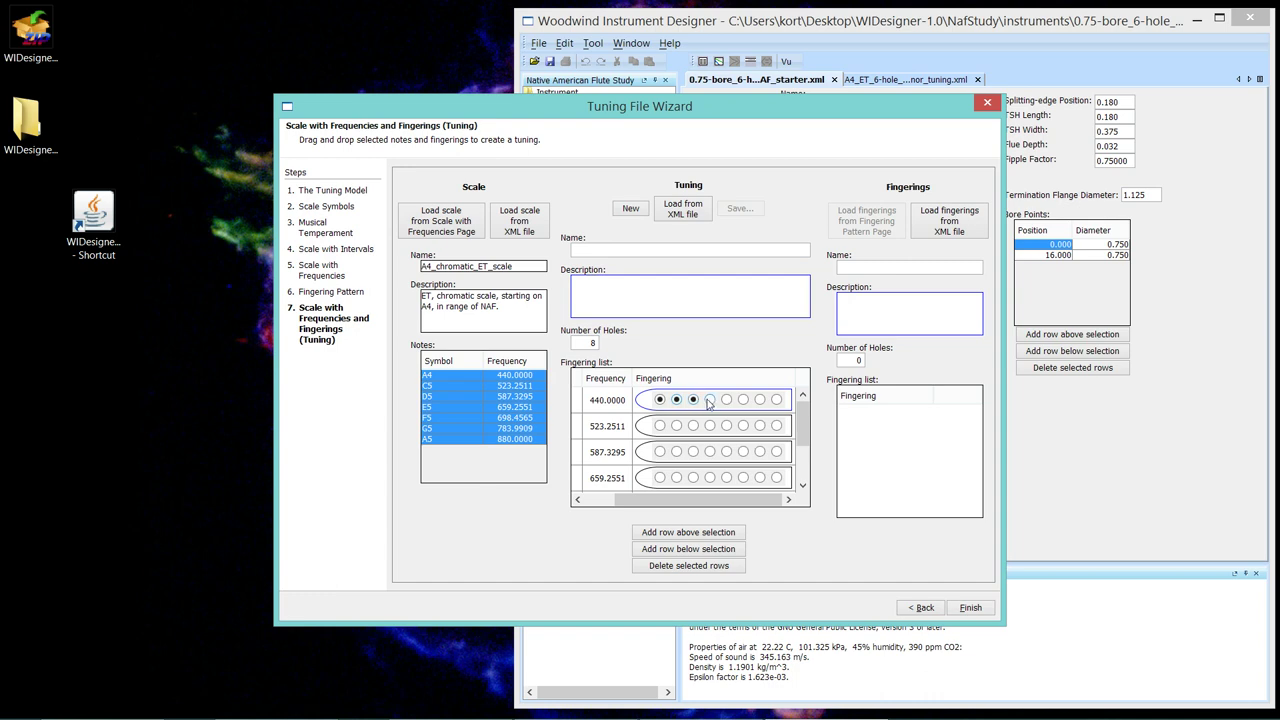
pyautogui.click(710, 400)
# Step: Set the C5 fingering with the first five holes closed and the rest open
pyautogui.click(660, 426)
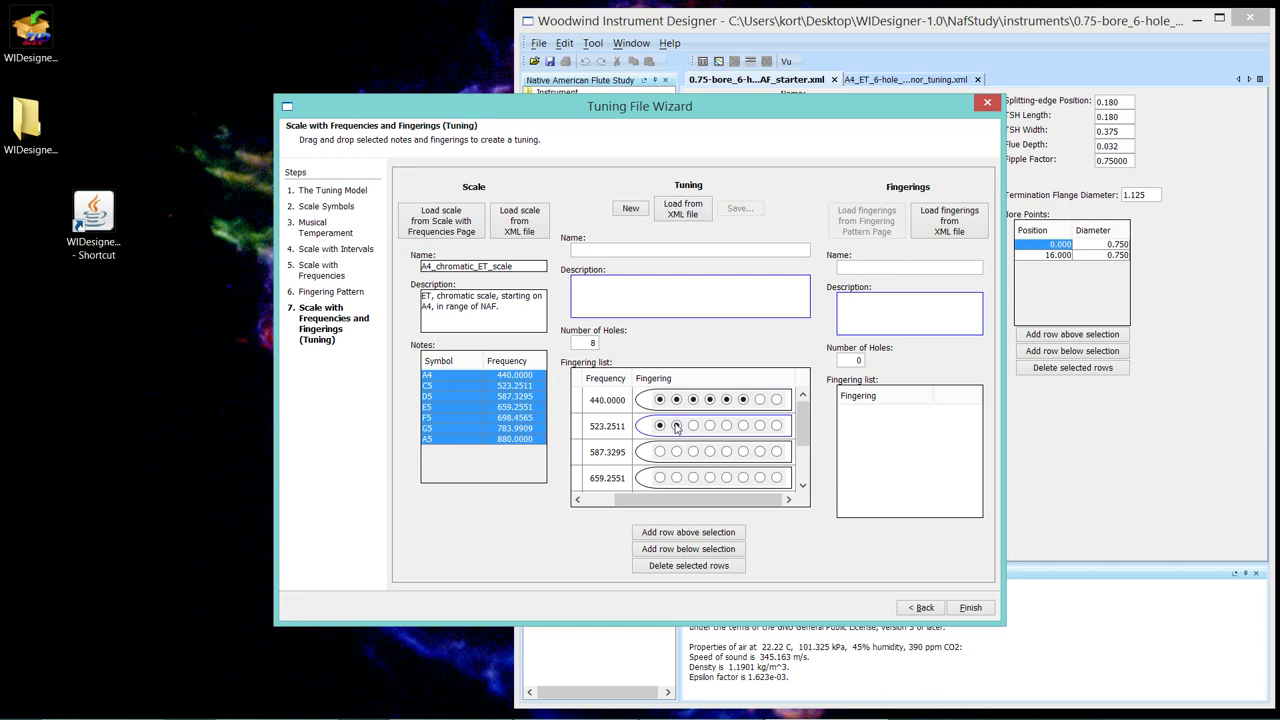
pyautogui.click(676, 426)
pyautogui.click(693, 426)
pyautogui.click(711, 427)
pyautogui.click(727, 426)
# Step: Close the first four holes in the D5 fingering and the first three holes in the E5 fingering
pyautogui.click(660, 453)
pyautogui.click(694, 452)
pyautogui.click(711, 452)
pyautogui.click(660, 479)
pyautogui.click(677, 479)
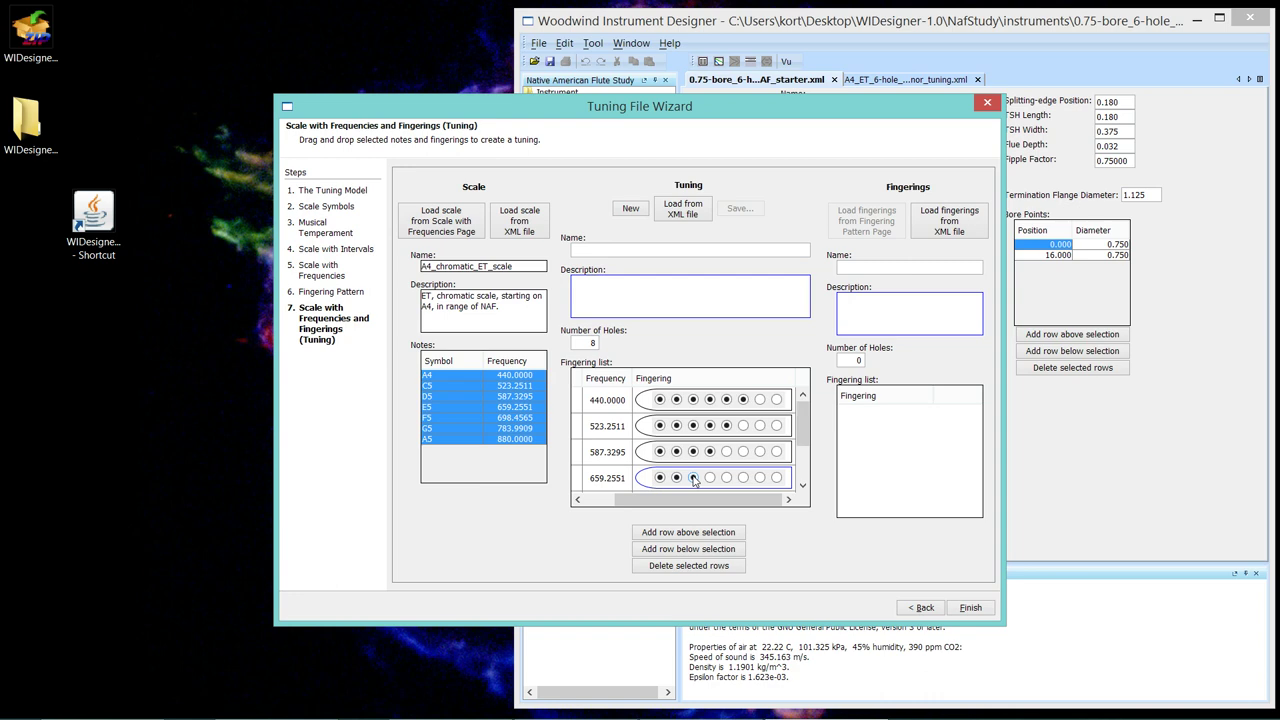
# Step: Close holes one, two and four for F5, holes one and three for G5, and only the third hole for A5
pyautogui.moveTo(803, 428); pyautogui.dragTo(802, 458)
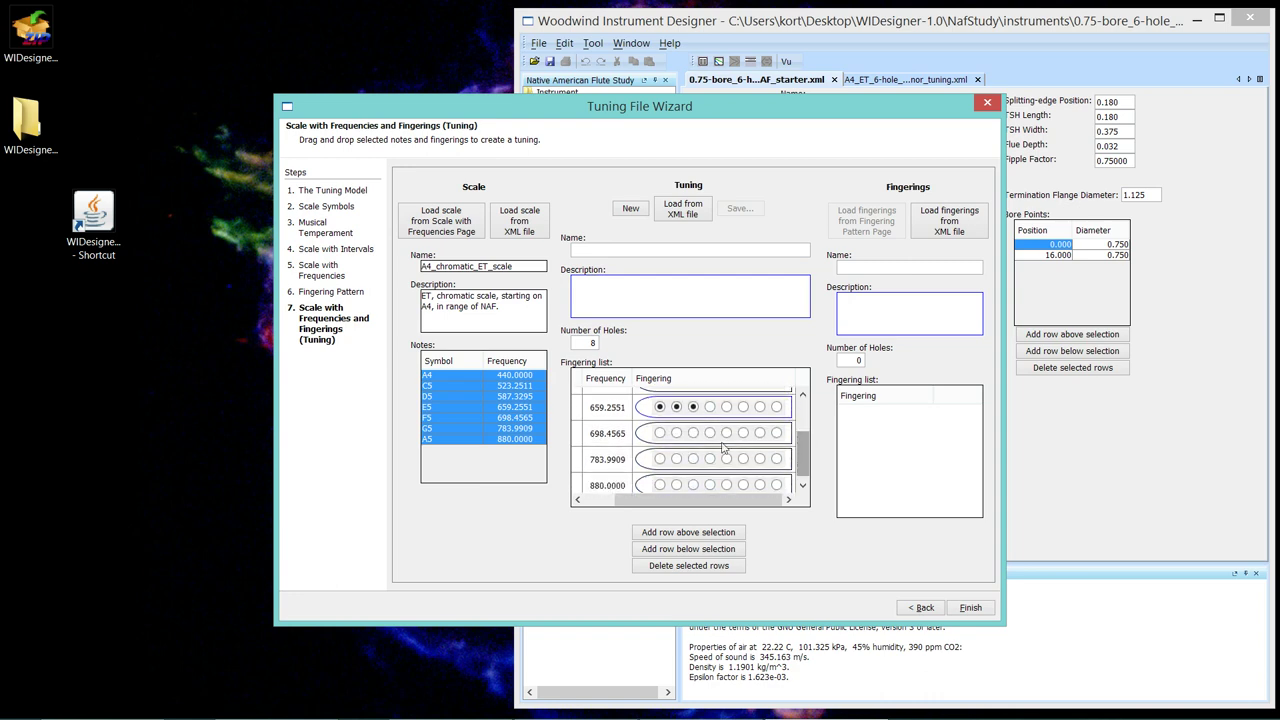
pyautogui.click(660, 434)
pyautogui.click(659, 459)
pyautogui.click(693, 459)
pyautogui.click(693, 486)
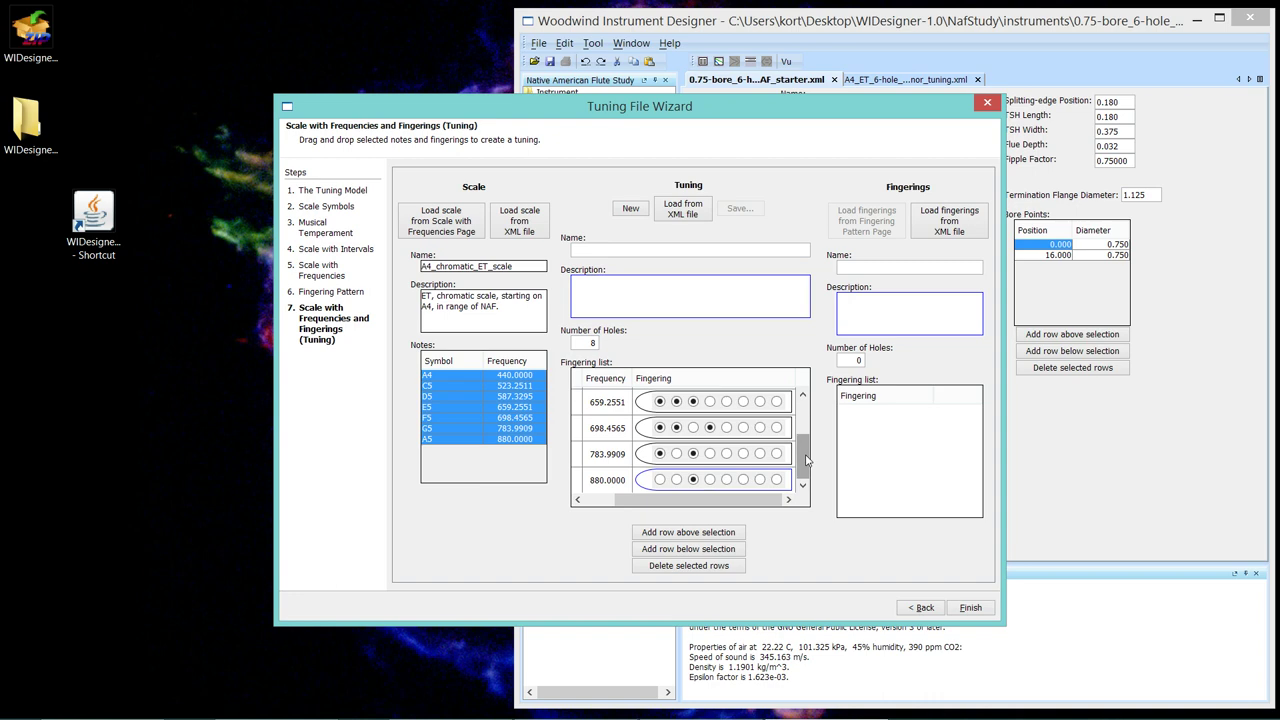
pyautogui.moveTo(801, 462); pyautogui.dragTo(802, 470)
# Step: Fill in the new tuning's name and finish the Tuning File Wizard
pyautogui.click(664, 251)
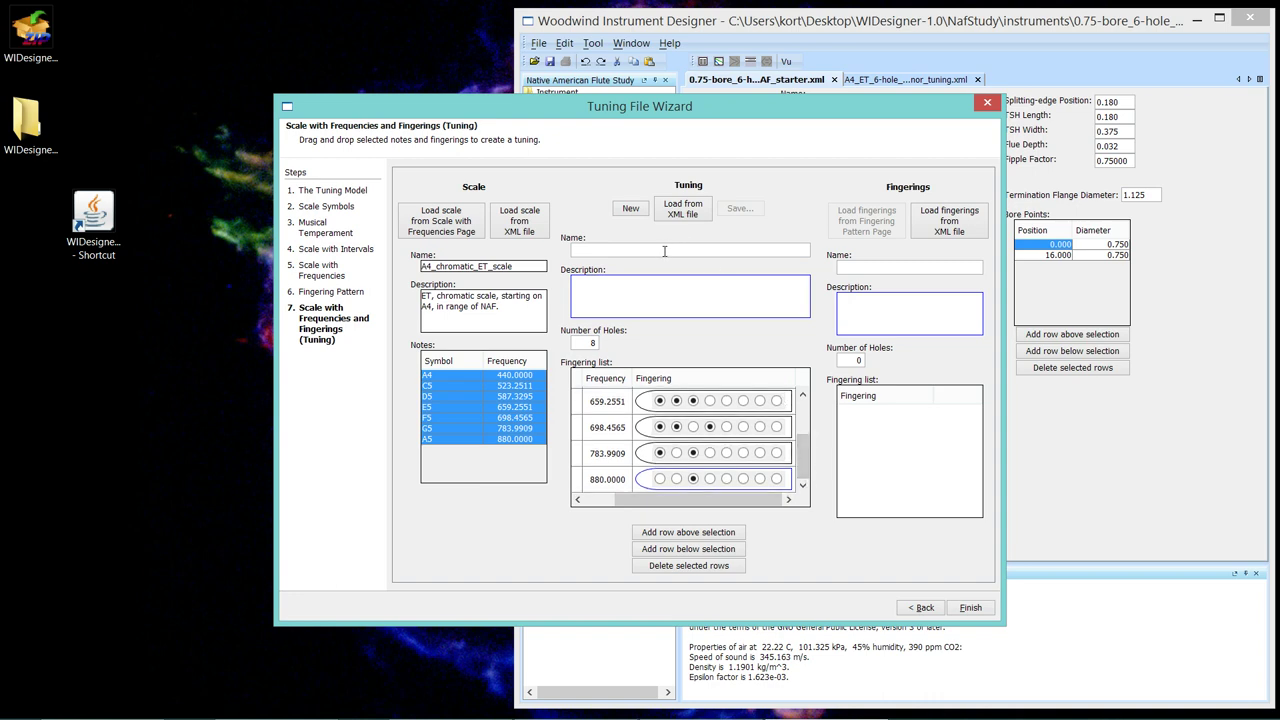
pyautogui.write('f')
pyautogui.click(970, 608)
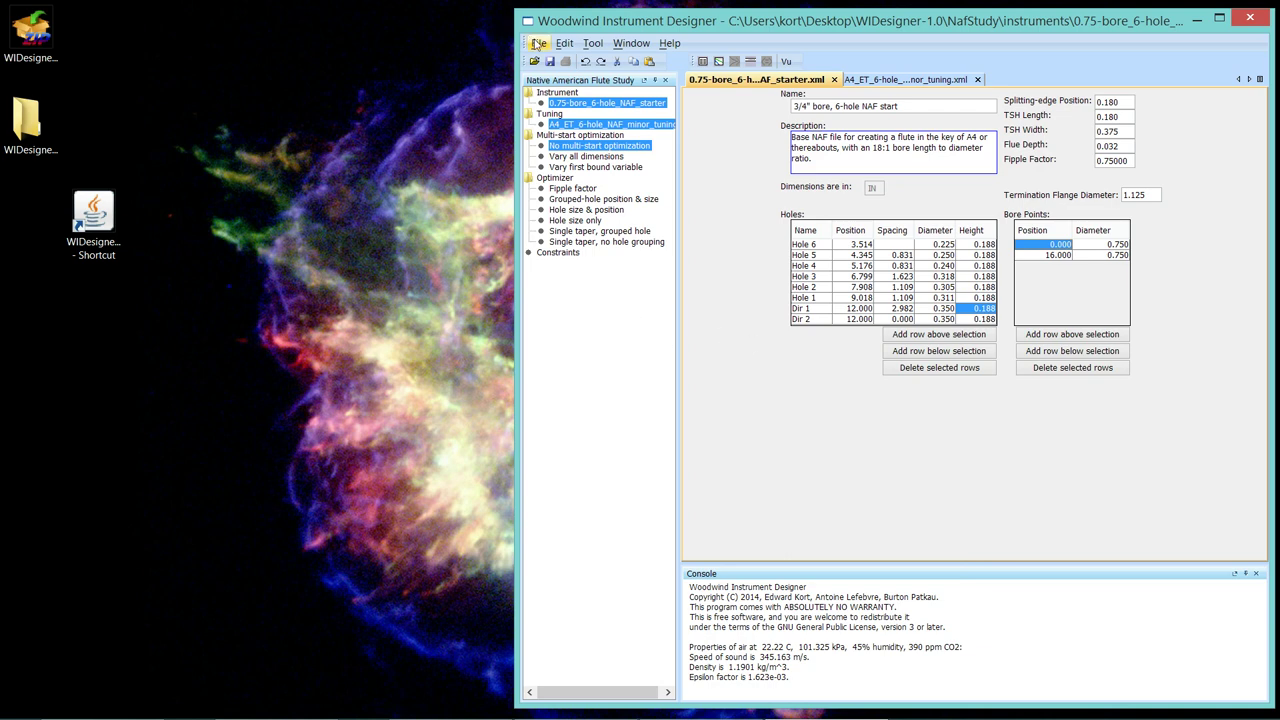
# Step: Open the tuning file A4_ET_6-hole_2-dir-holes_minor_tuning.xml and return to the 0.75-bore starter instrument
pyautogui.click(534, 61)
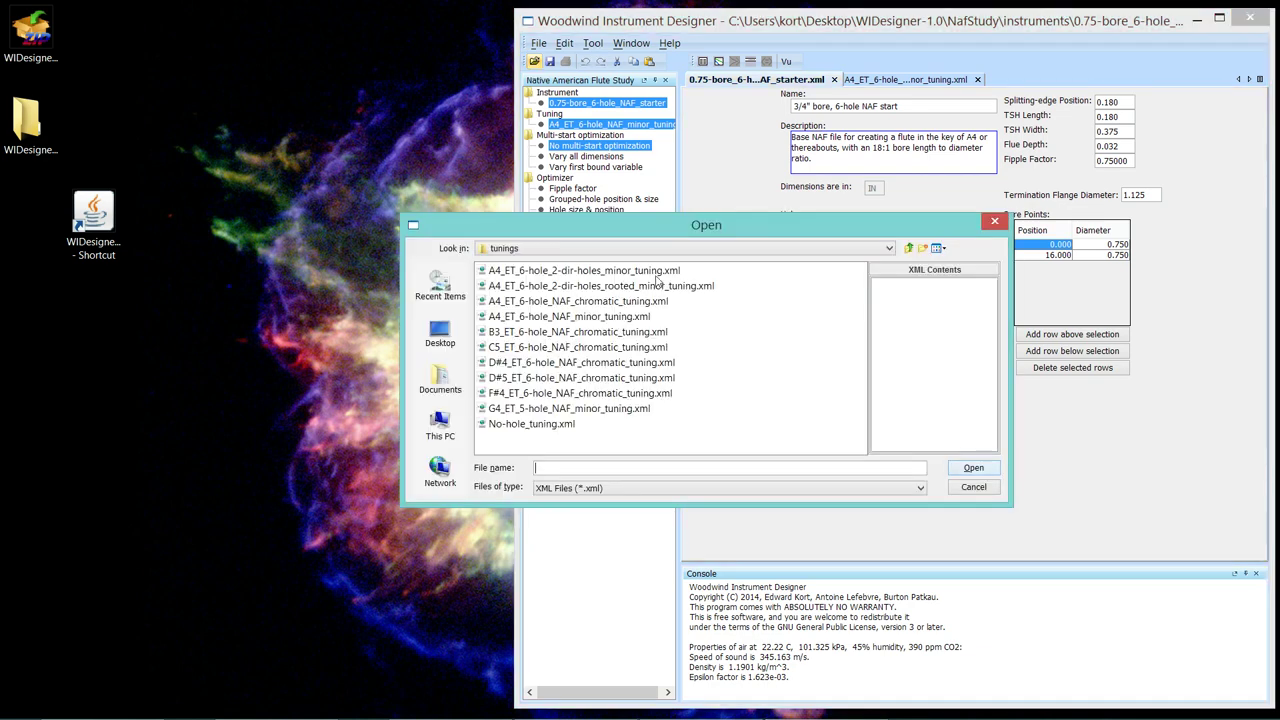
pyautogui.click(566, 272)
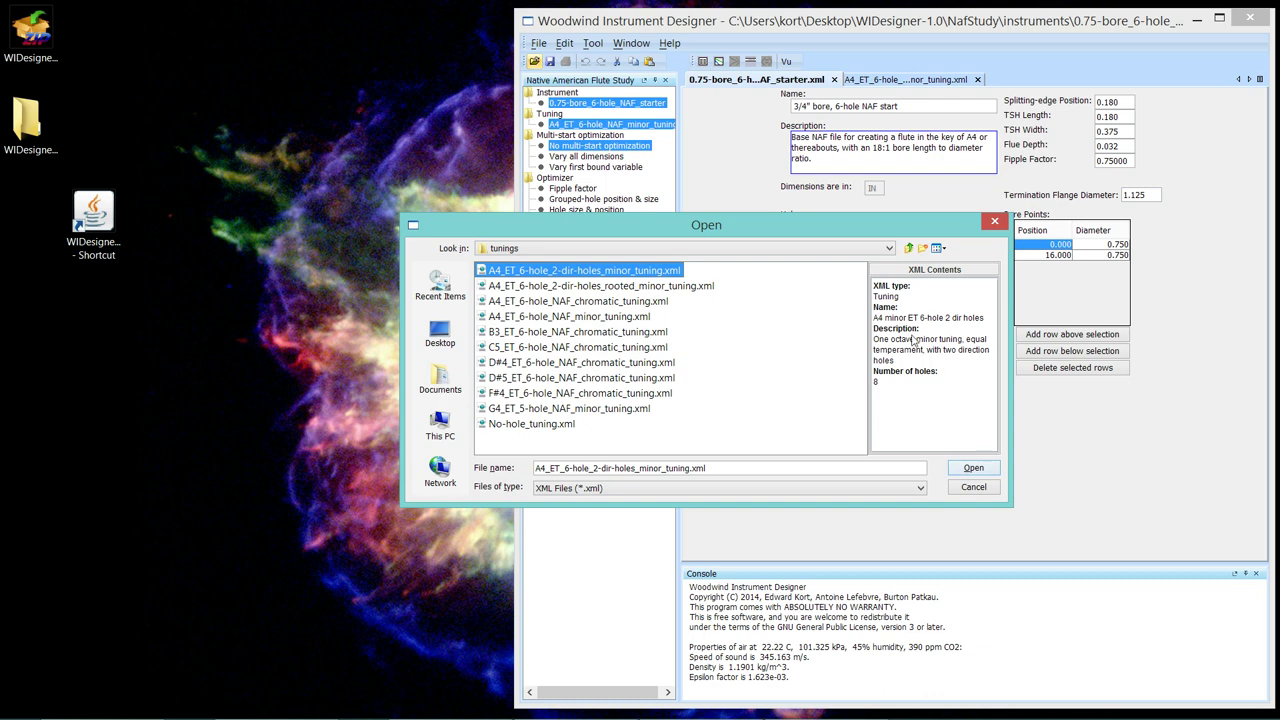
pyautogui.click(975, 471)
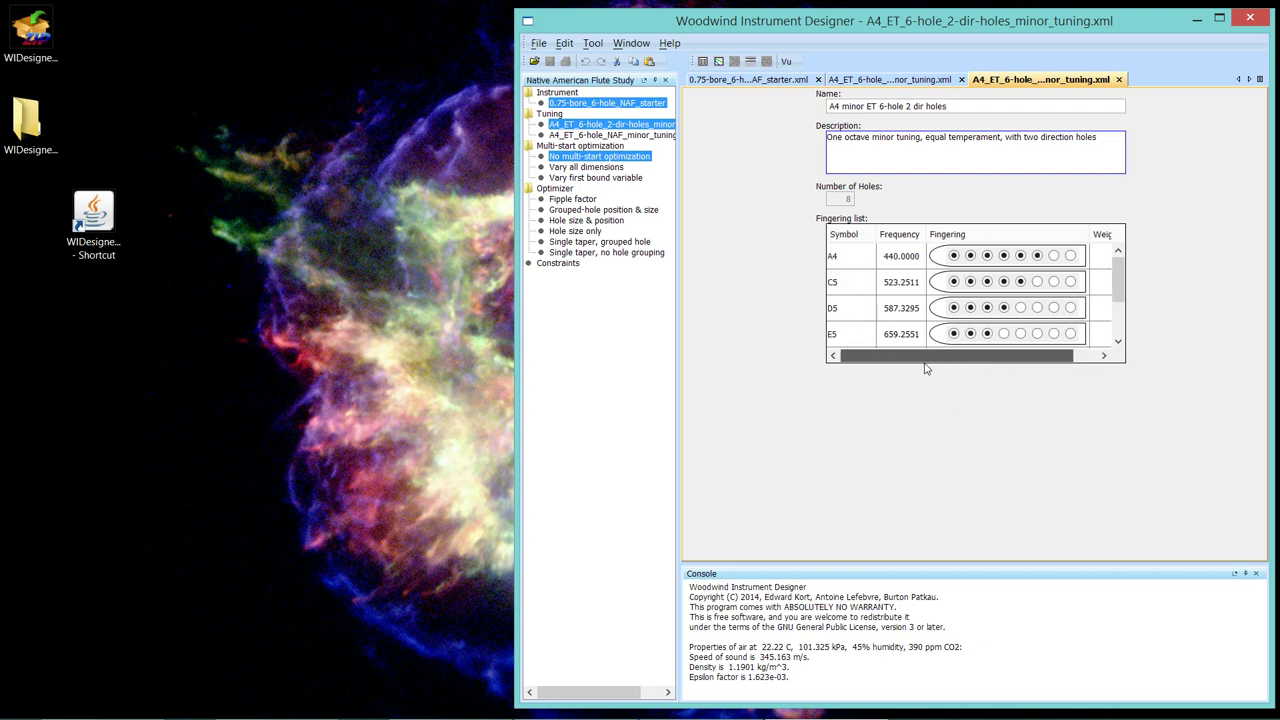
pyautogui.click(750, 80)
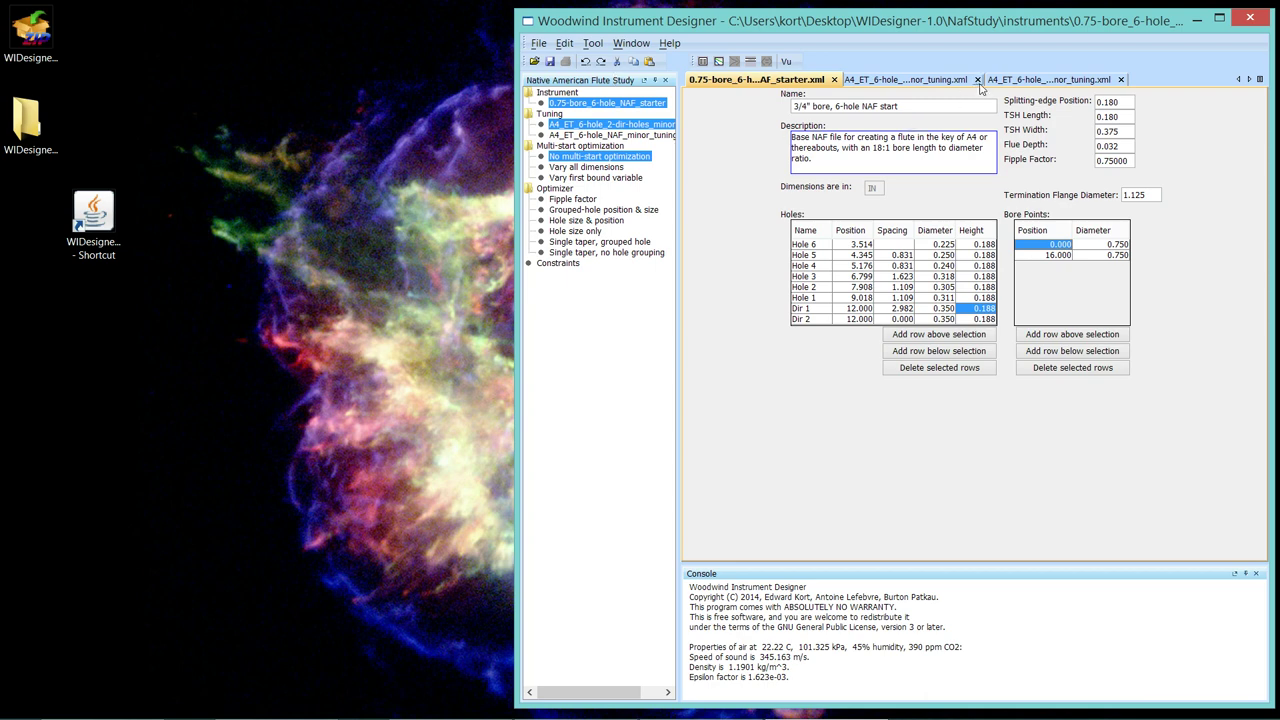
# Step: Close the six-hole NAF minor tuning and calculate the starter instrument's tuning against the two-direction-hole minor tuning
pyautogui.click(932, 80)
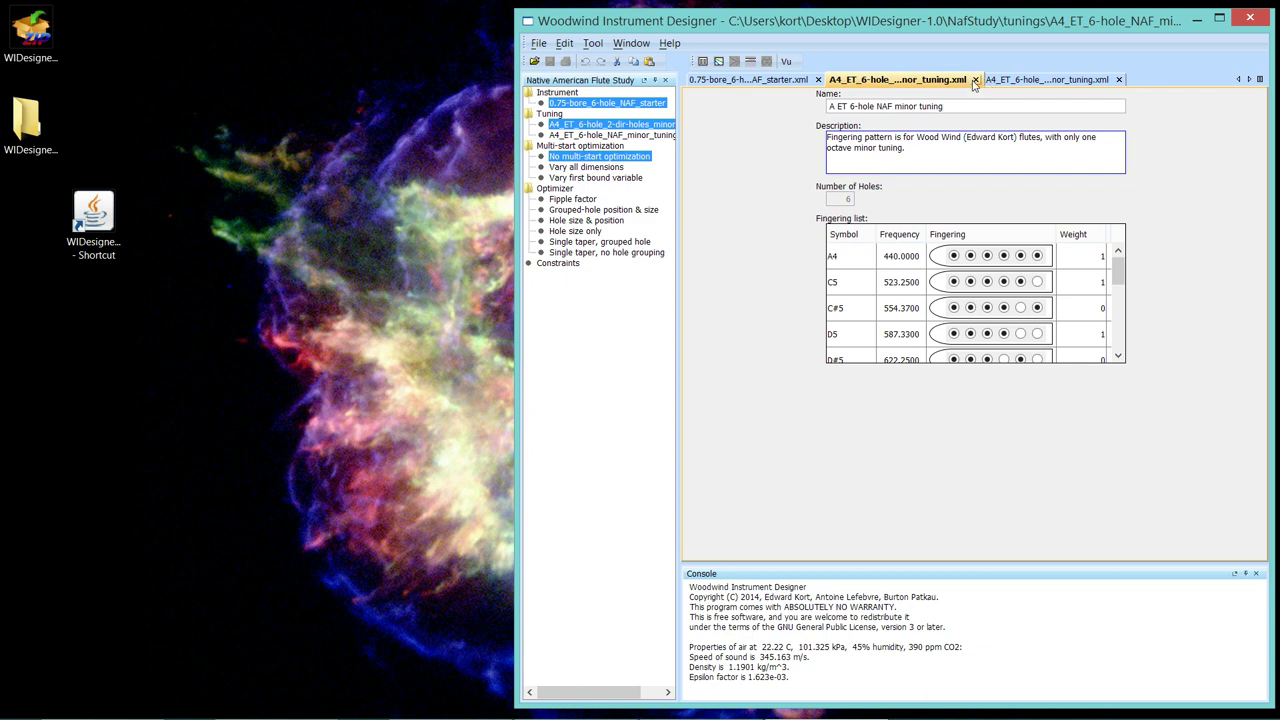
pyautogui.click(976, 80)
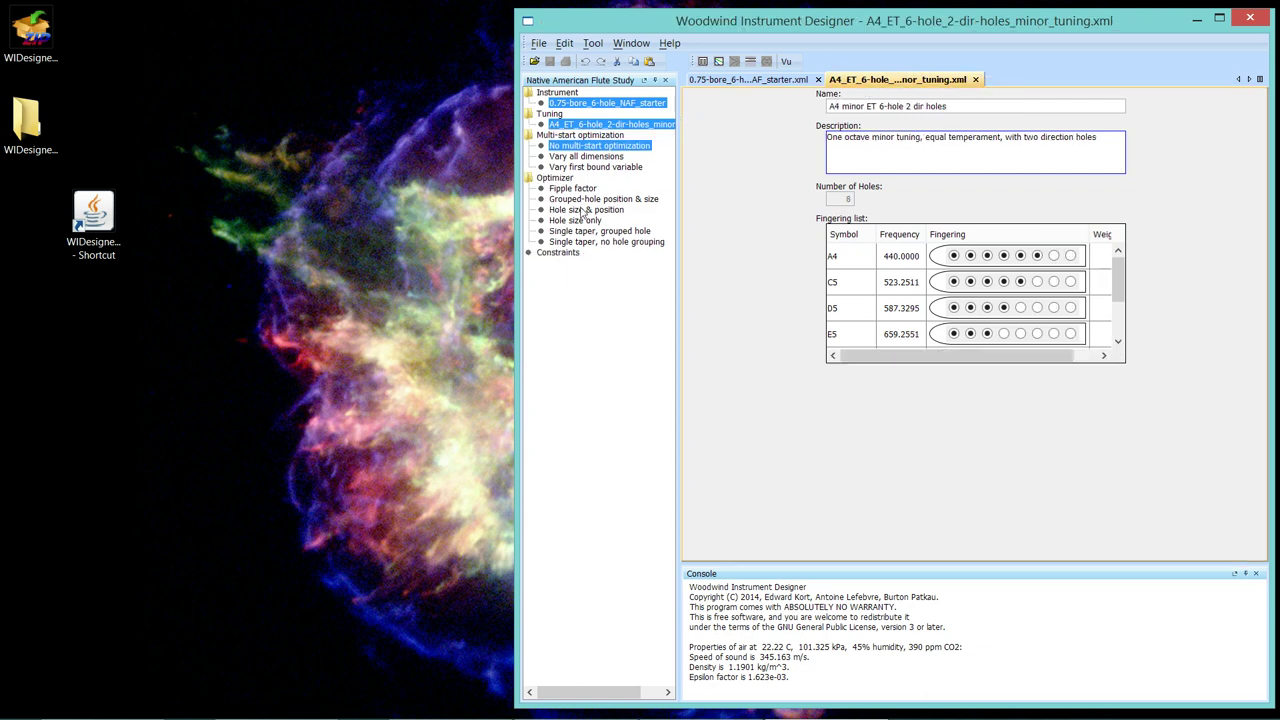
pyautogui.click(702, 62)
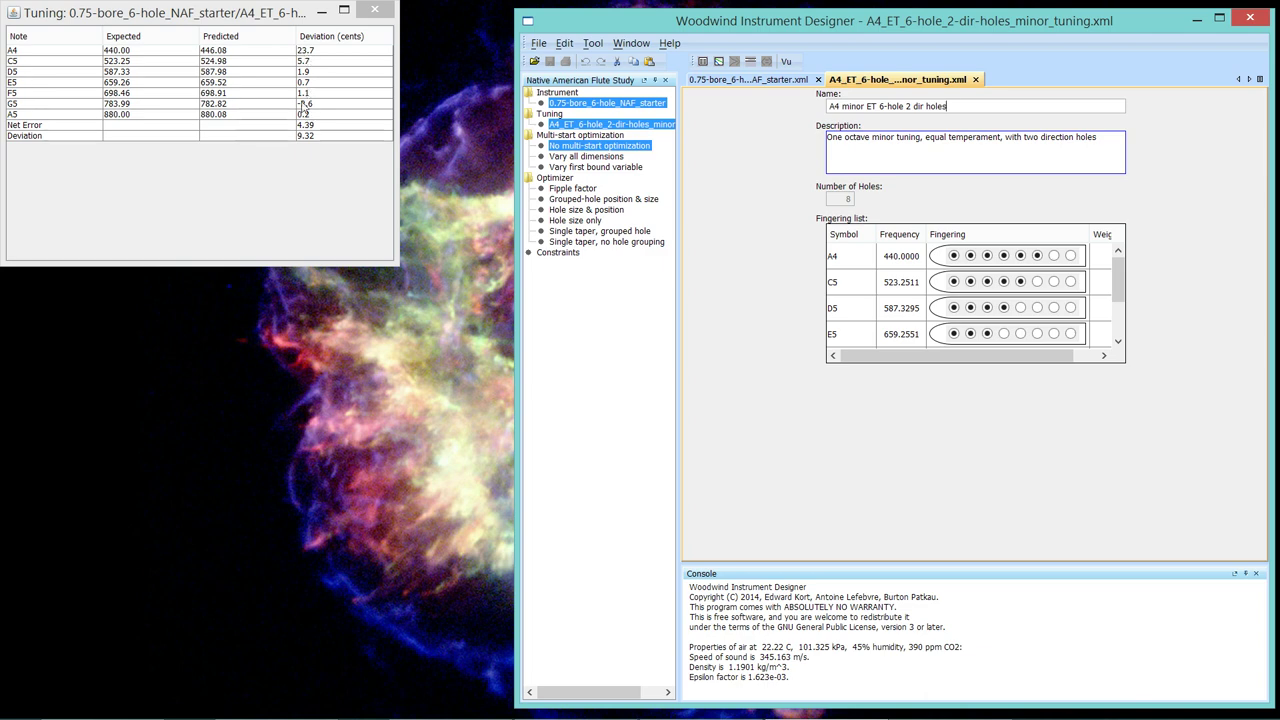
pyautogui.click(376, 10)
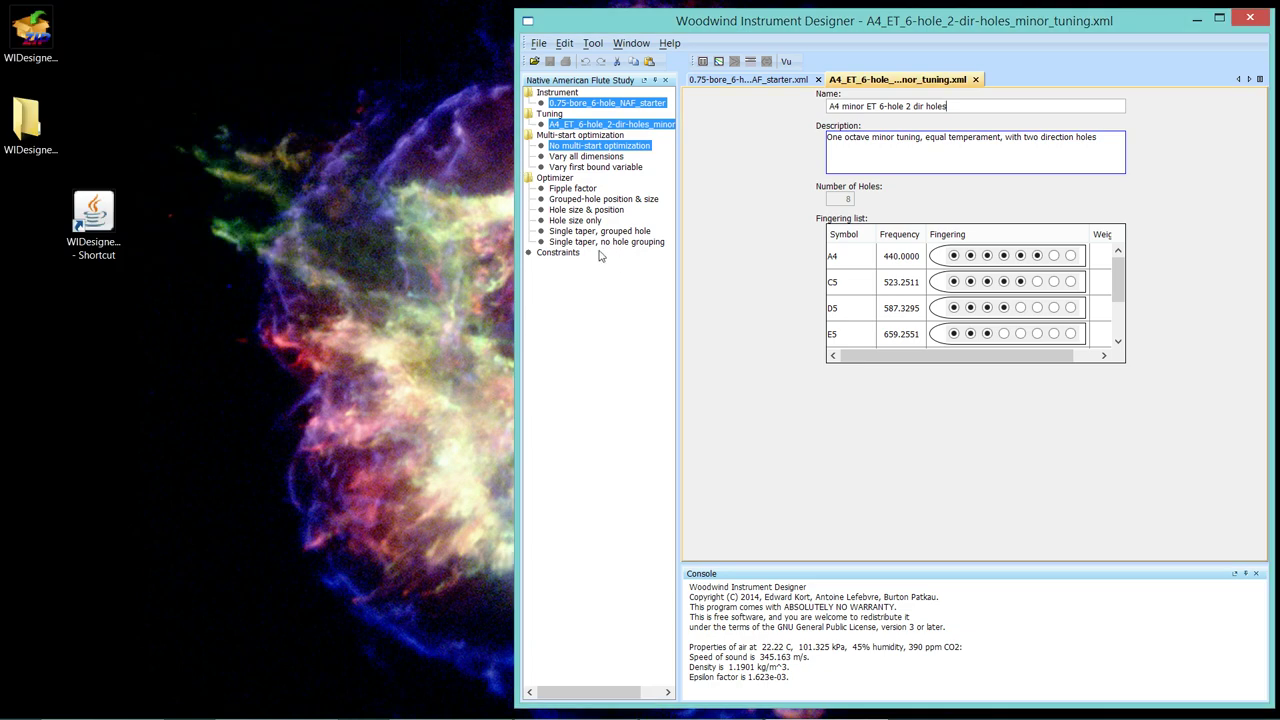
# Step: Select the Grouped-hole position & size optimizer and show the 0.75-bore starter instrument
pyautogui.click(605, 201)
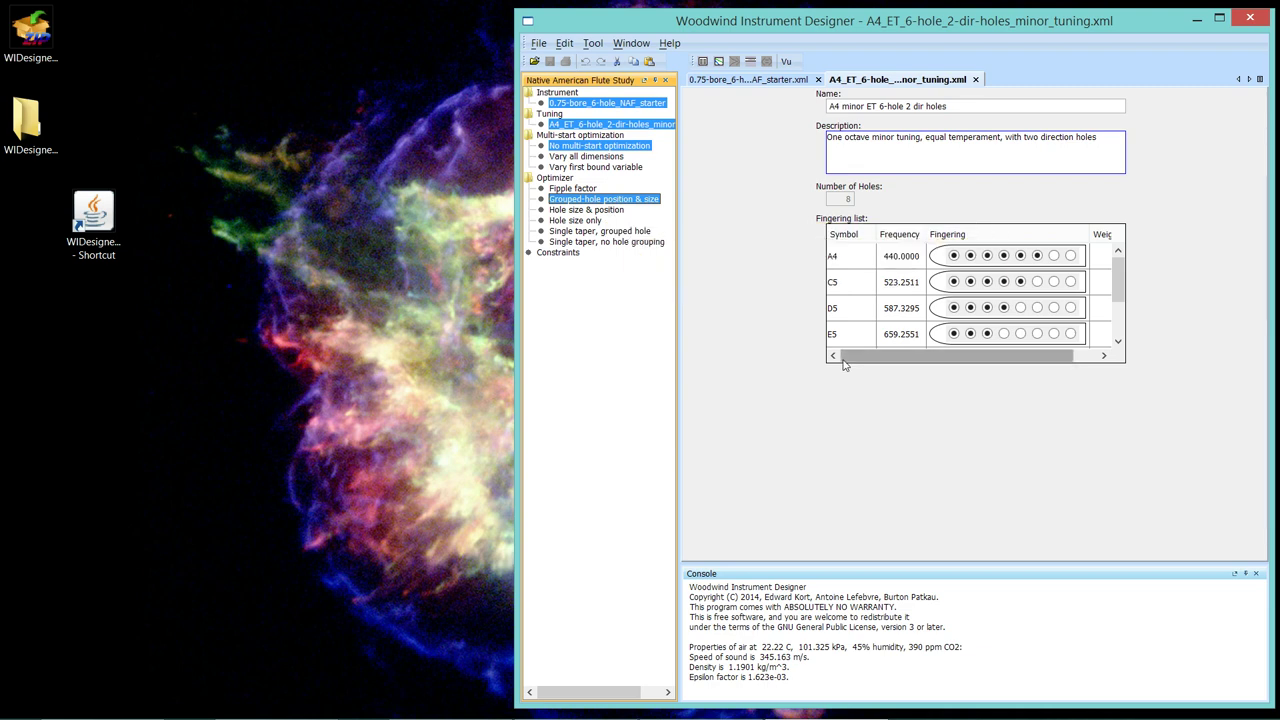
pyautogui.click(751, 80)
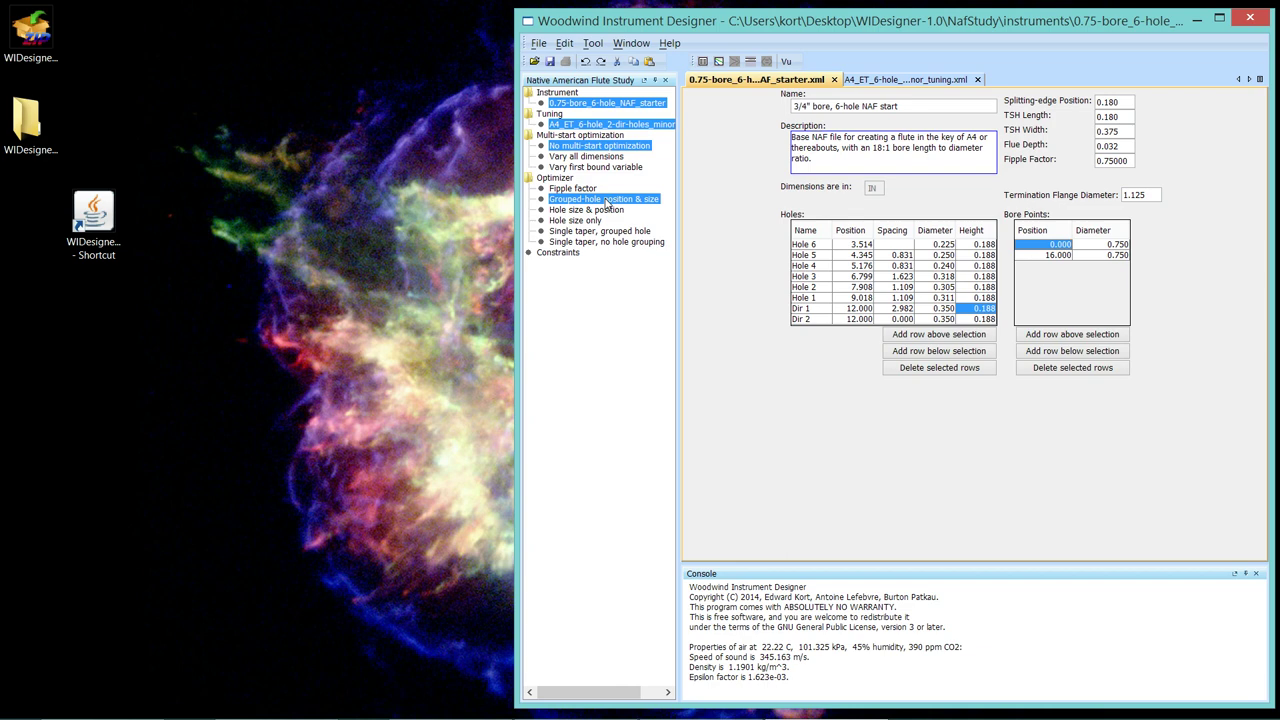
# Step: Create blank constraints with three hole-spacing groups, holes 6 to 4, holes 3 to 1 and the two direction holes, and discard them
pyautogui.click(539, 44)
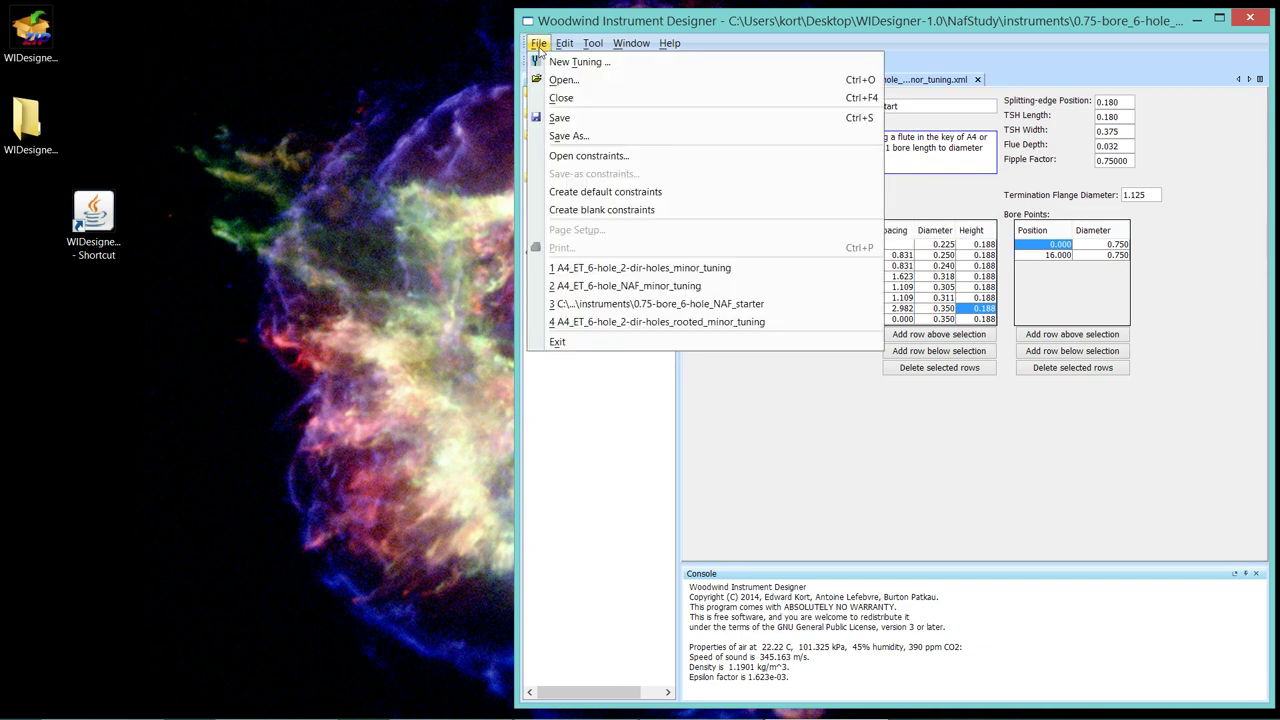
pyautogui.click(600, 210)
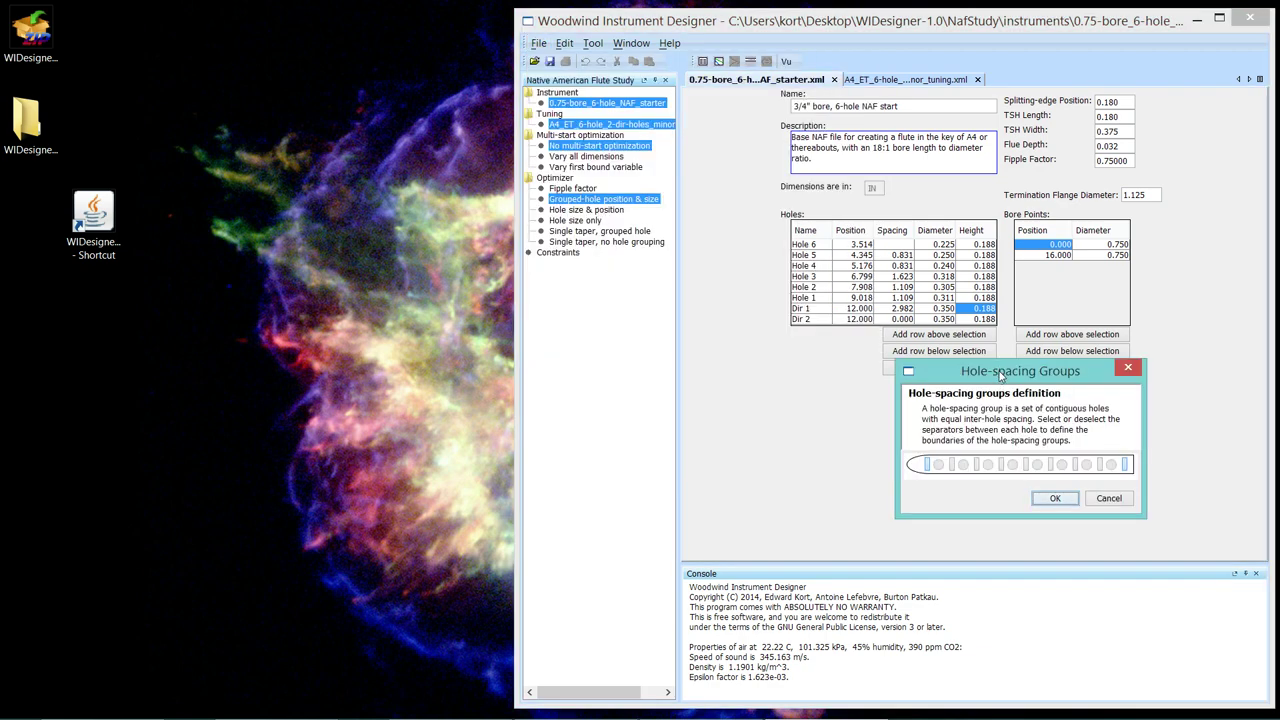
pyautogui.moveTo(1000, 371); pyautogui.dragTo(860, 333)
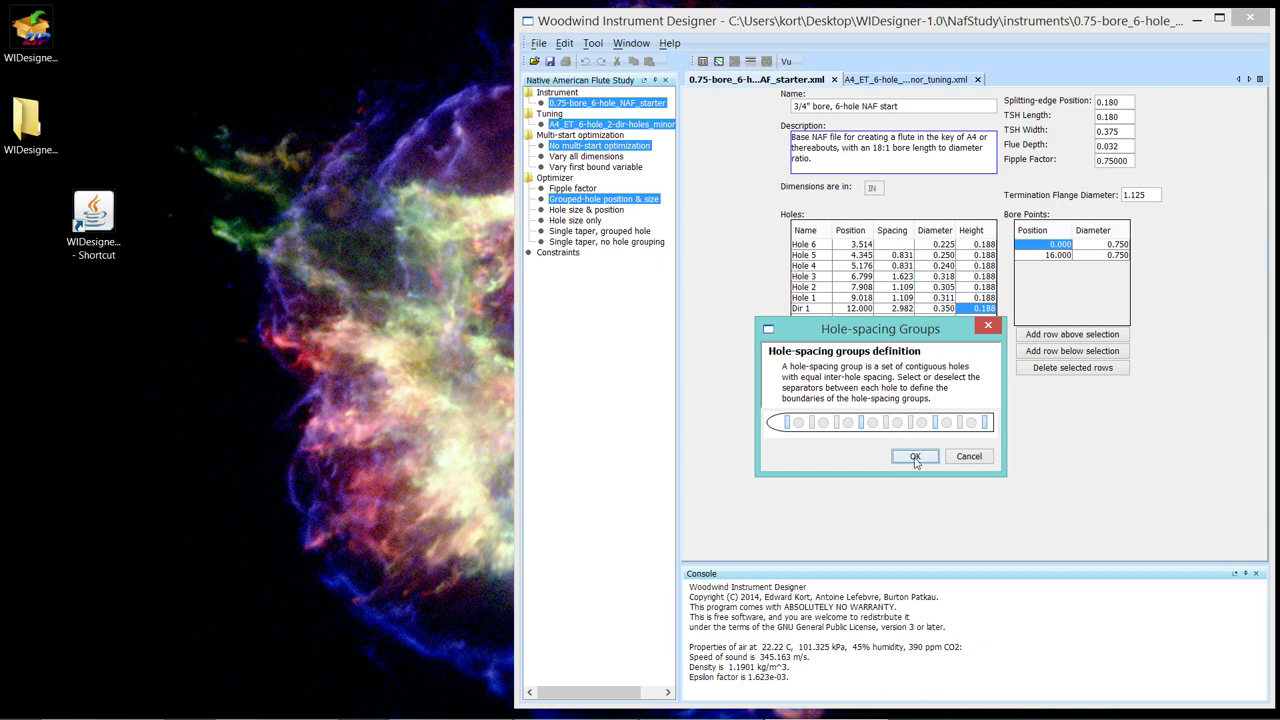
pyautogui.click(915, 457)
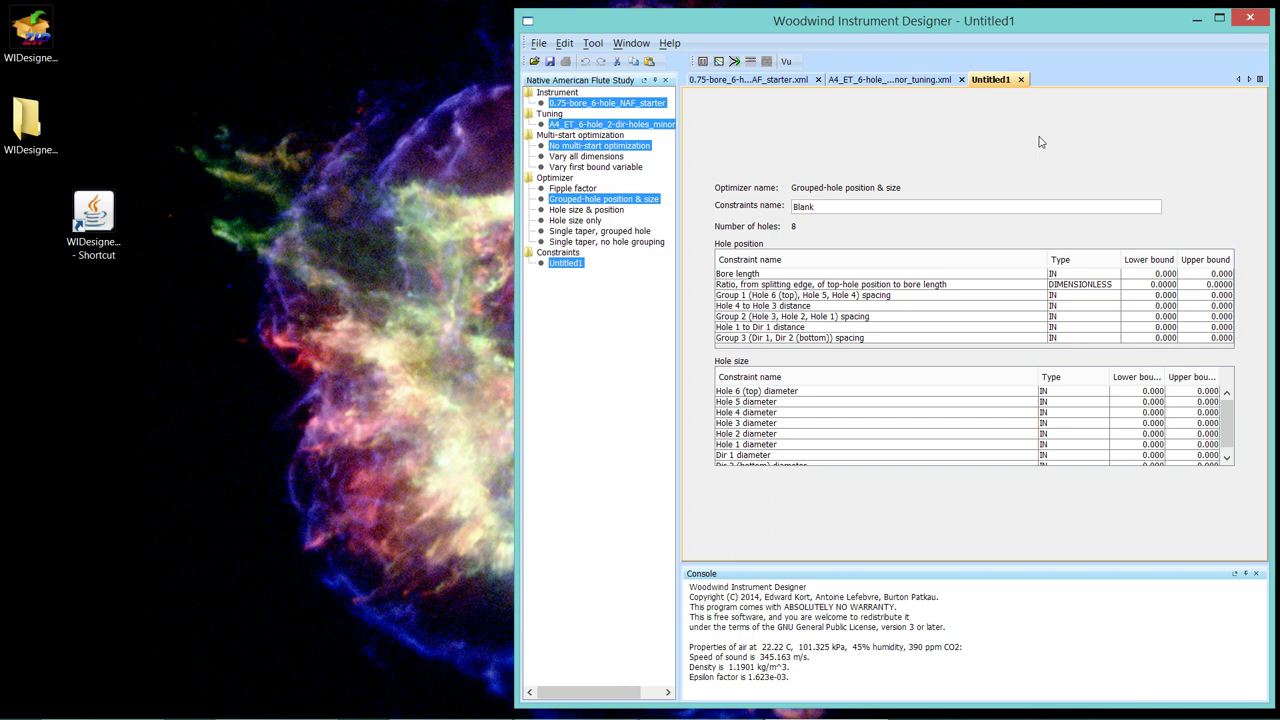
pyautogui.click(1021, 79)
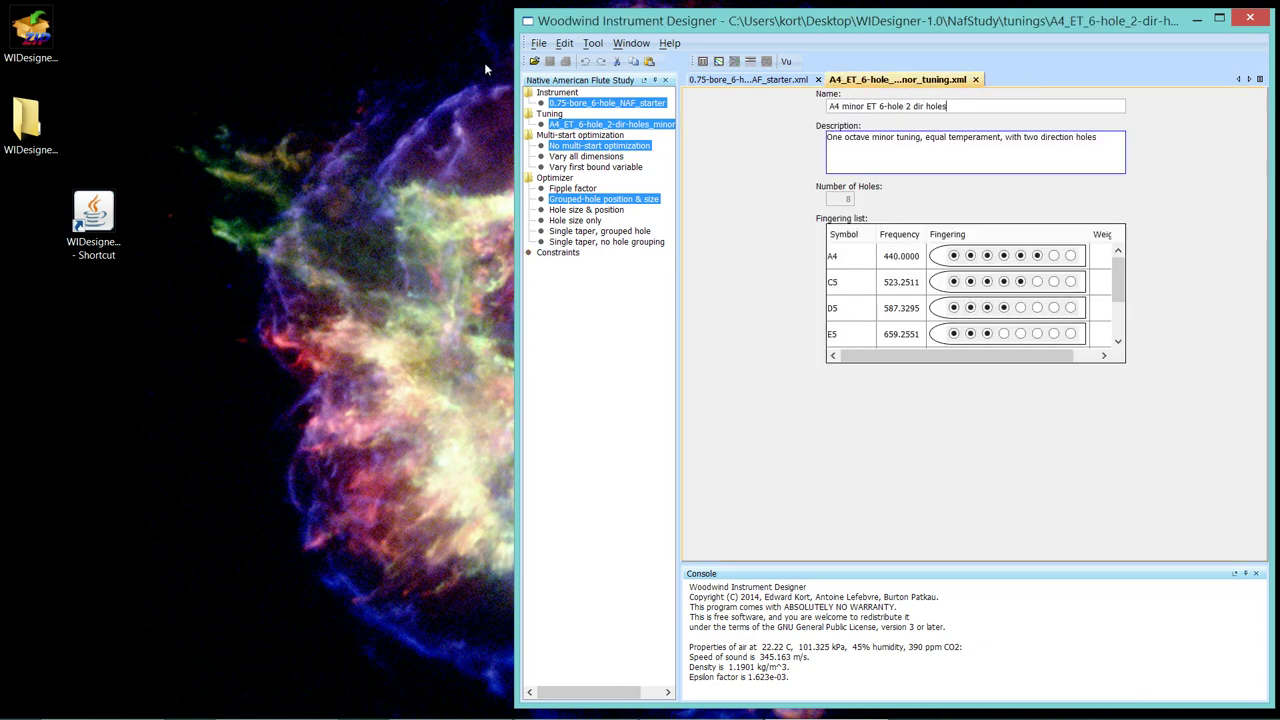
# Step: Open the constraints file 6-hole_2-dir-holes_2-hole-groups.xml and review its hole-size bounds
pyautogui.click(536, 44)
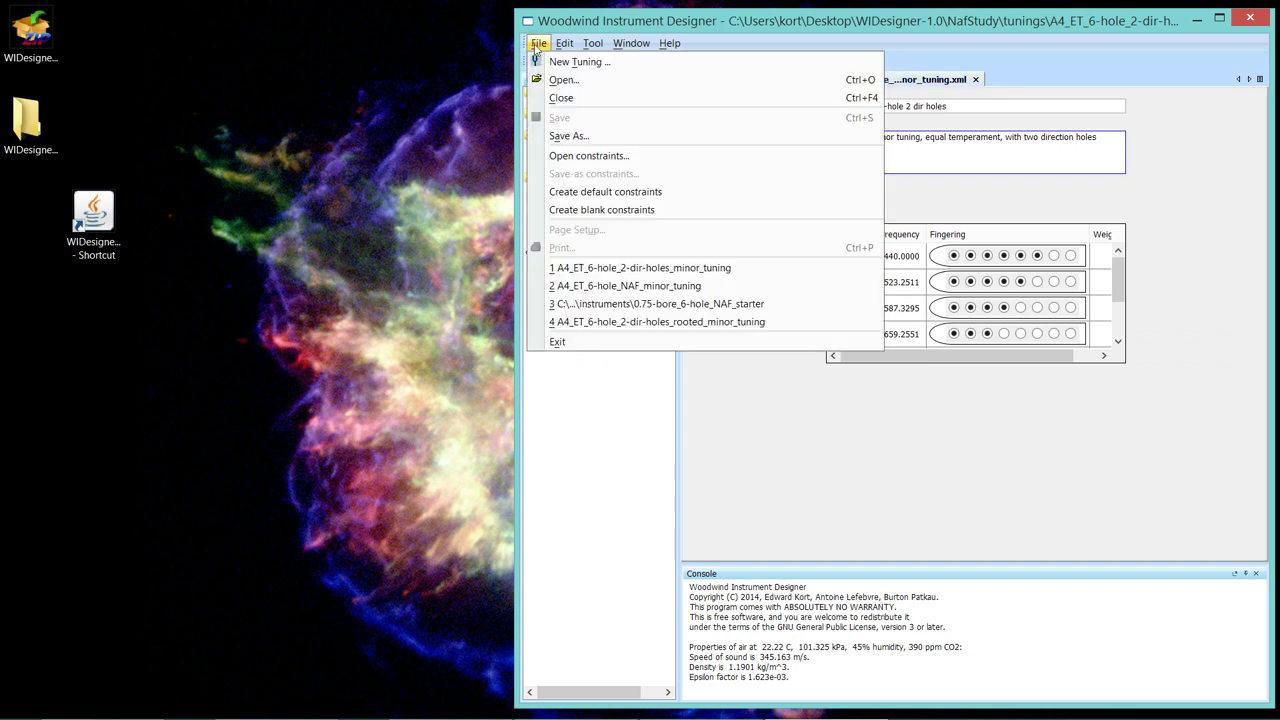
pyautogui.click(584, 158)
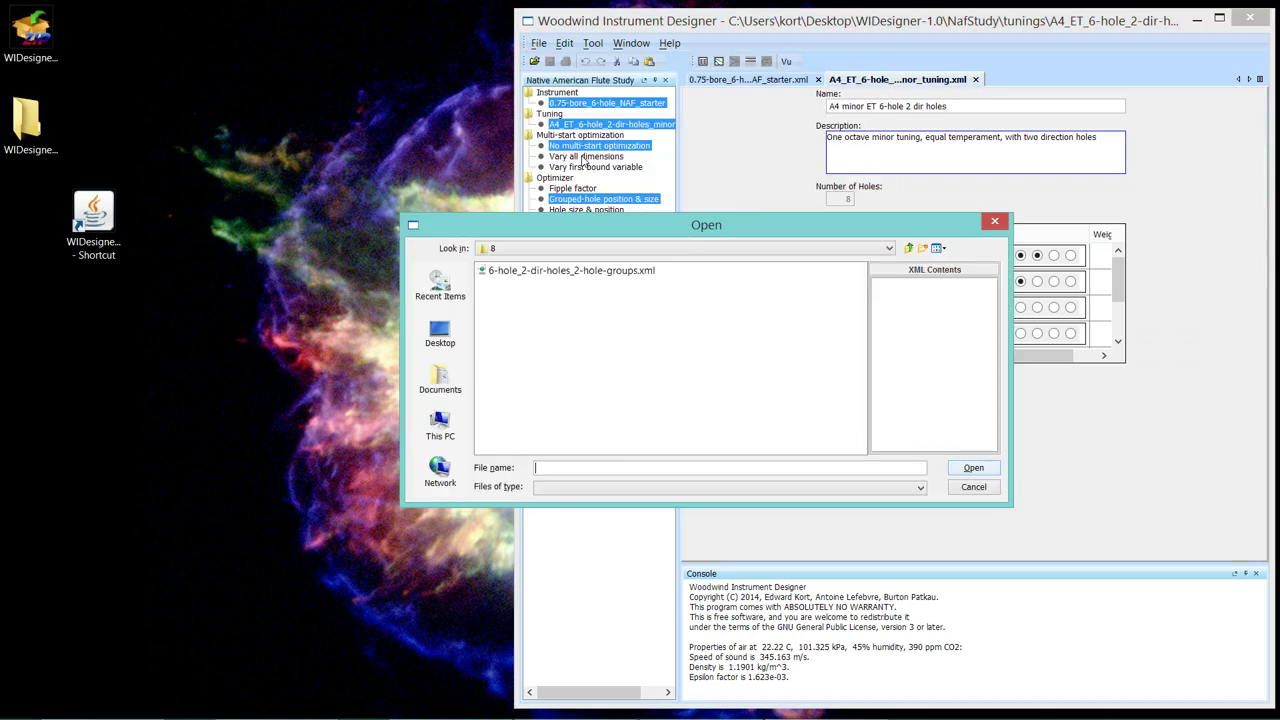
pyautogui.doubleClick(512, 272)
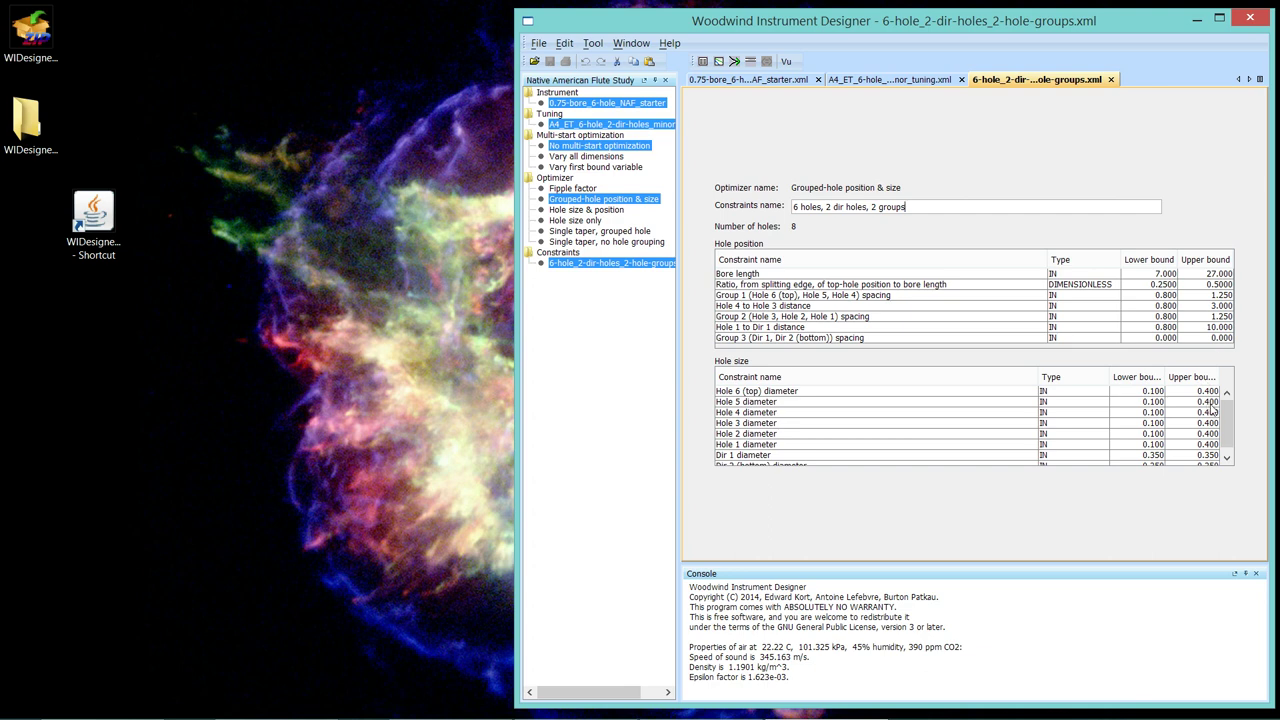
pyautogui.moveTo(1229, 425); pyautogui.dragTo(1229, 441)
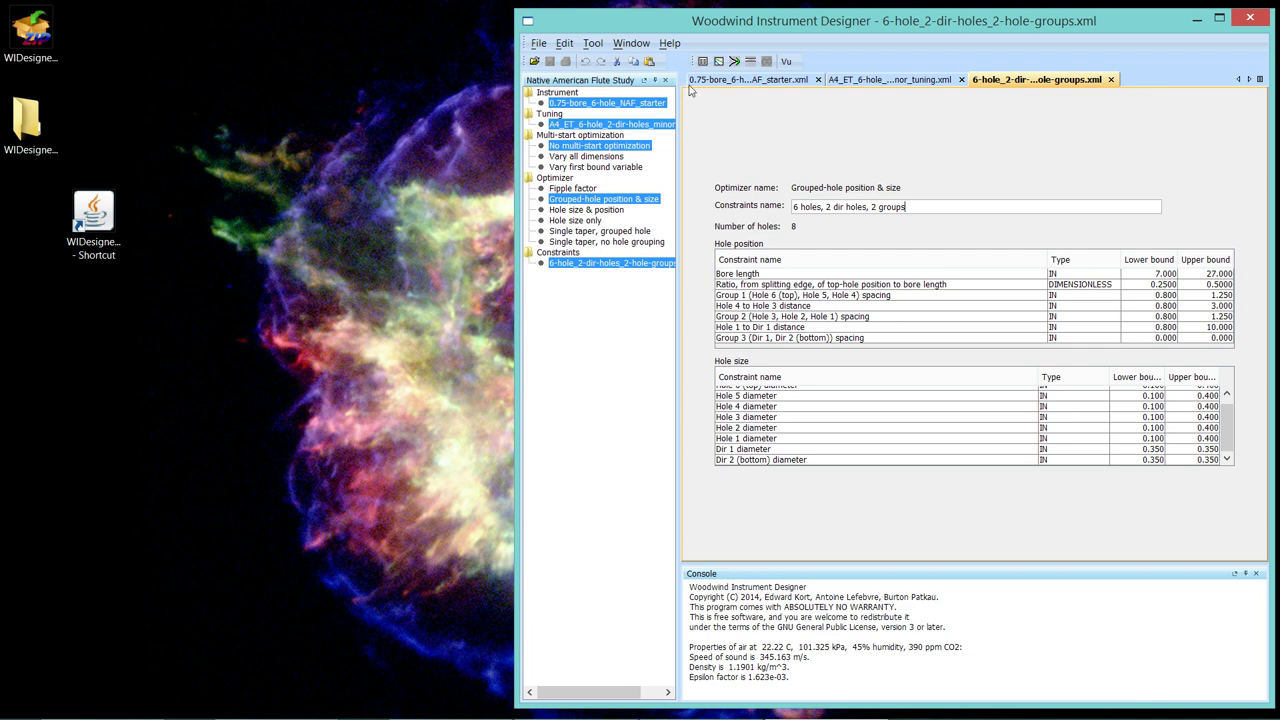
# Step: Fix the bore length in the constraints by setting both its lower and upper bounds to 16 inches
pyautogui.click(768, 80)
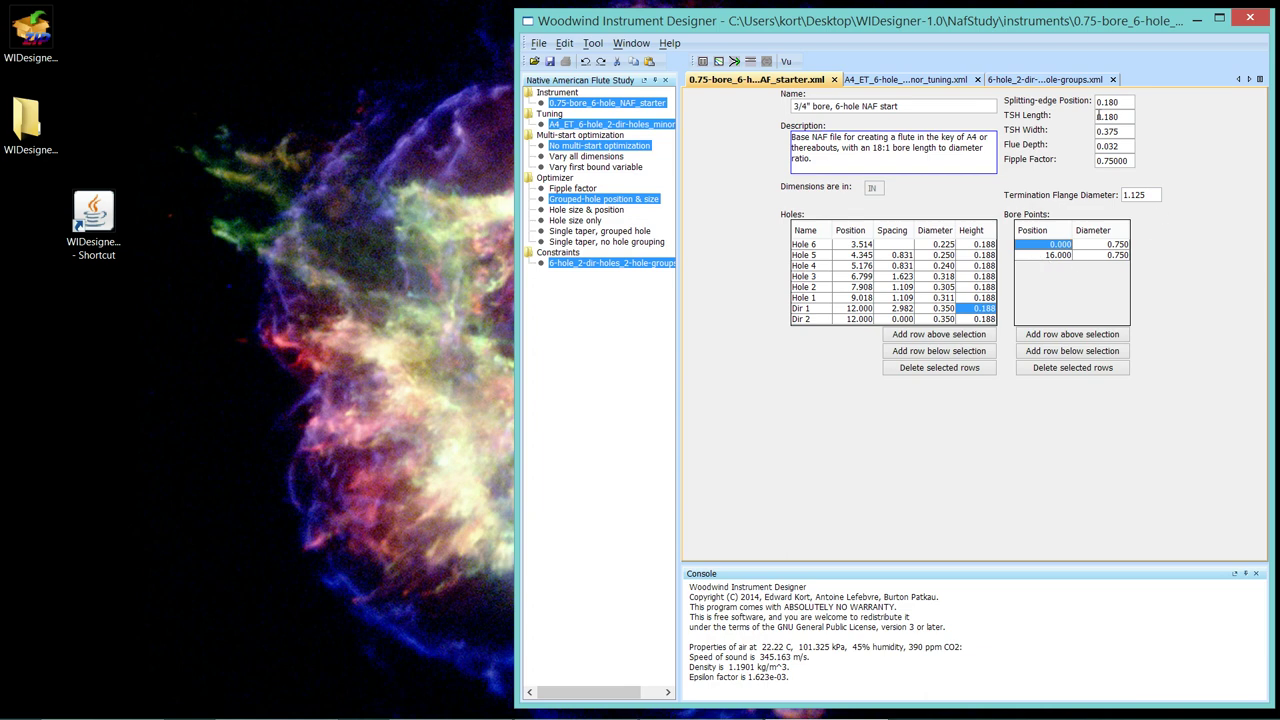
pyautogui.click(1027, 80)
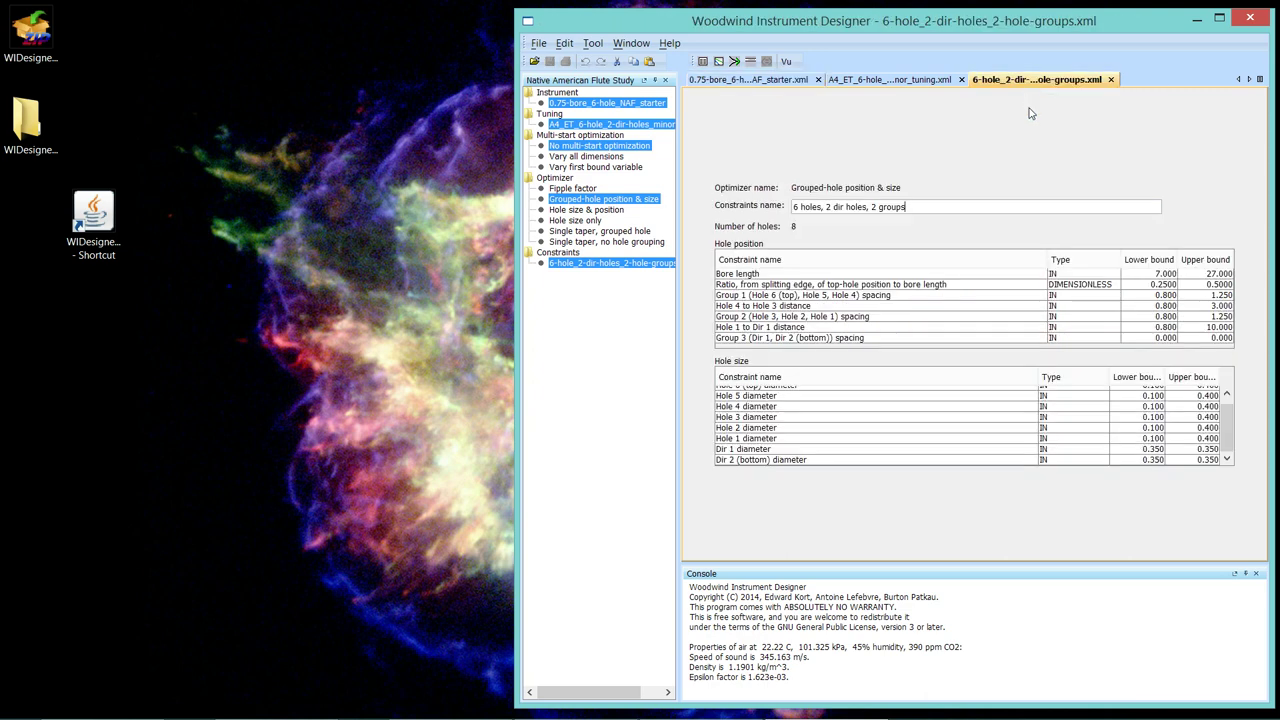
pyautogui.click(1158, 275)
pyautogui.write('16')
pyautogui.click(1223, 278)
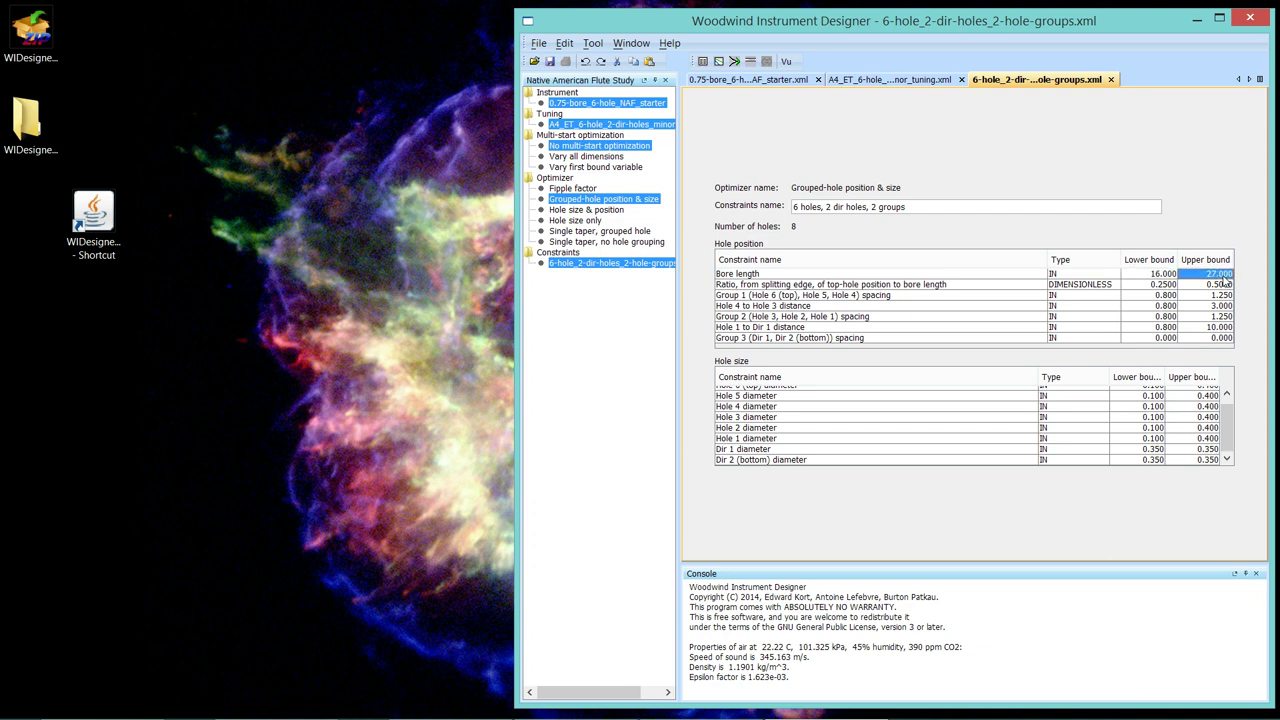
pyautogui.write('16')
pyautogui.press('Return')
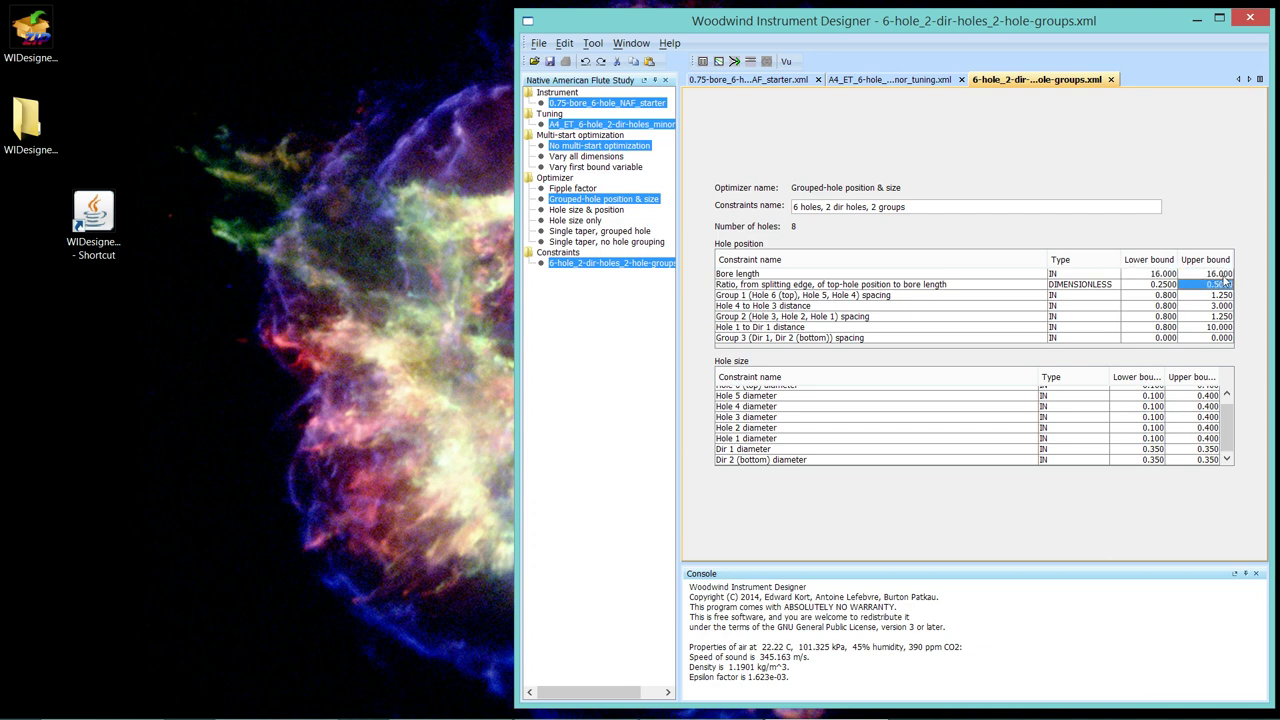
# Step: Check the starter instrument and constraints, optimize the instrument, and calculate the optimized instrument's tuning
pyautogui.click(788, 84)
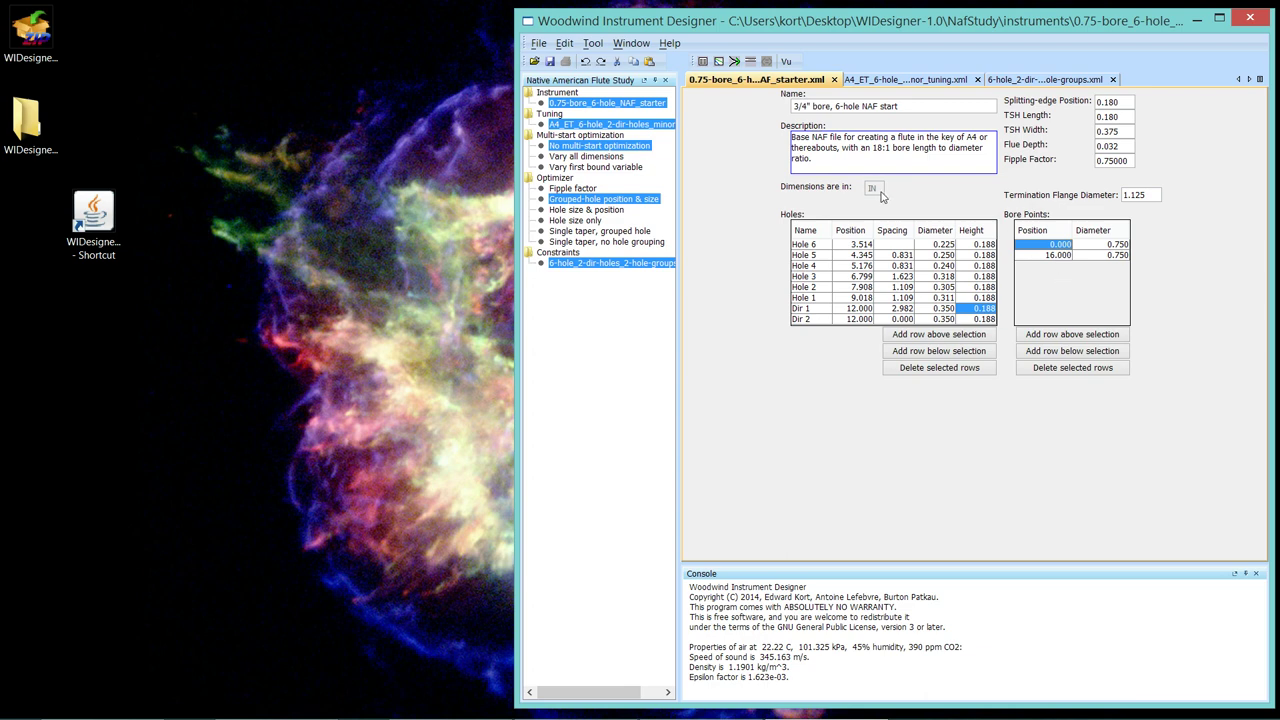
pyautogui.click(1043, 80)
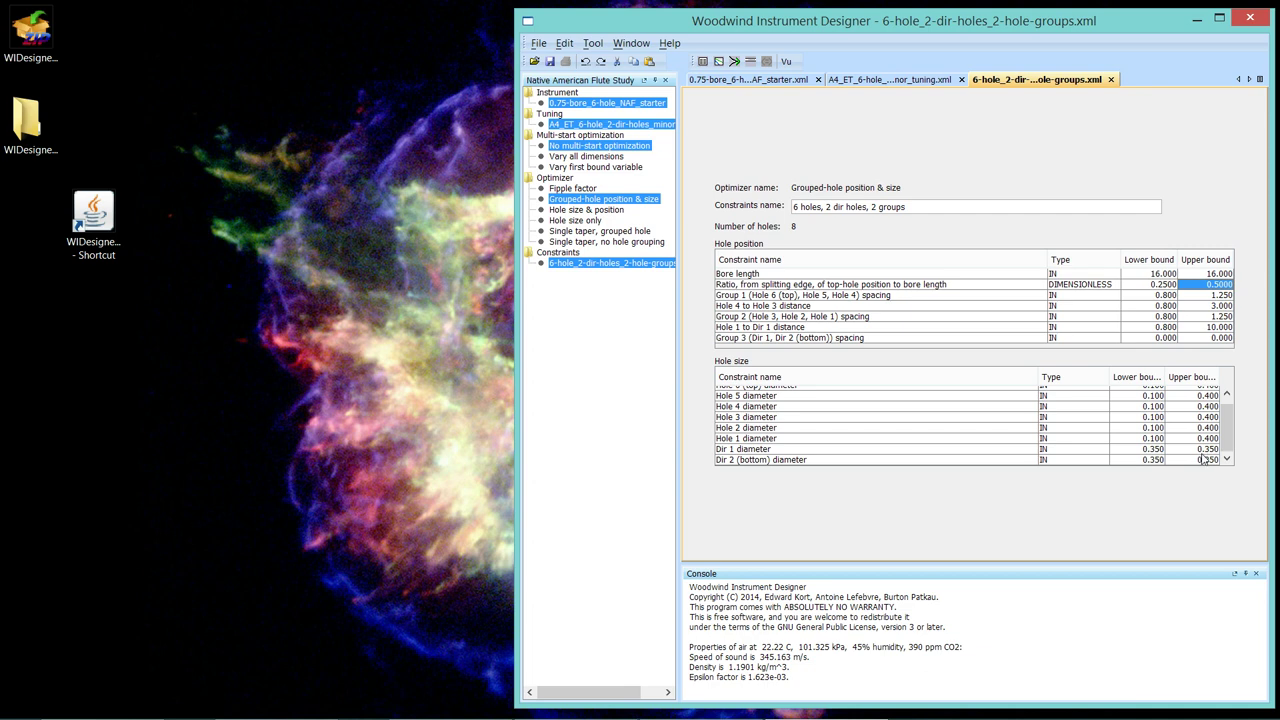
pyautogui.click(736, 62)
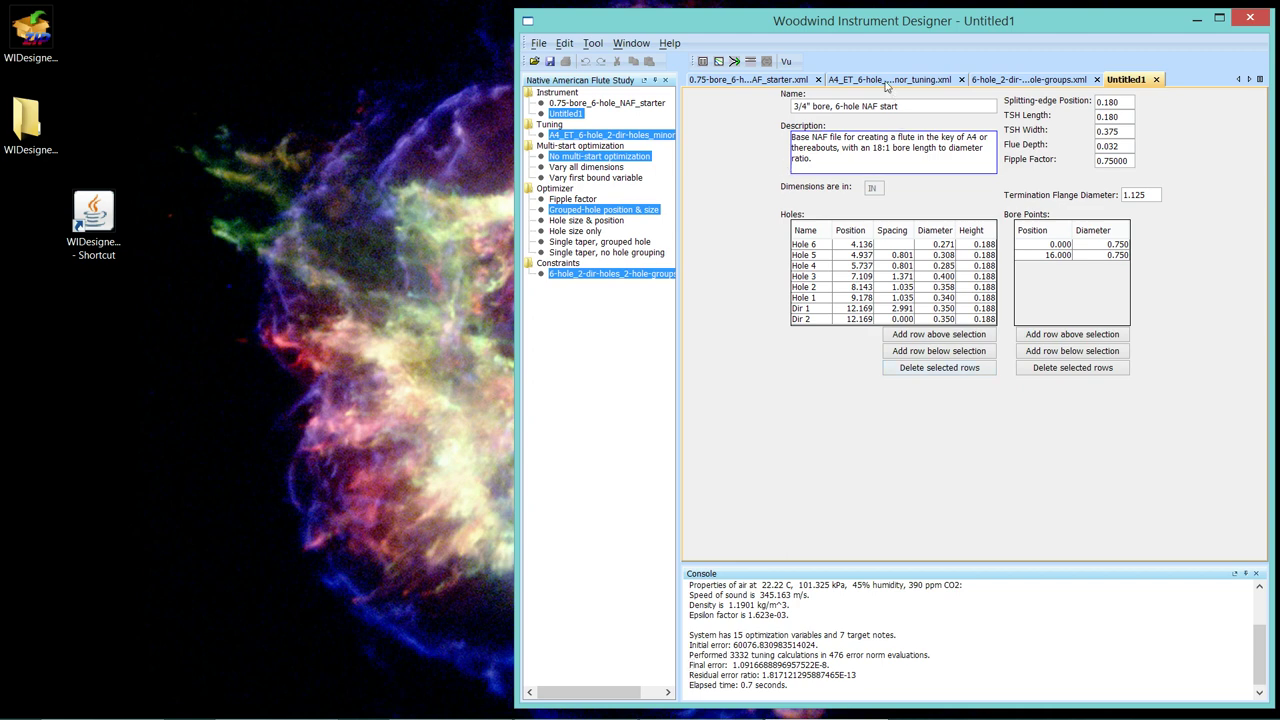
pyautogui.click(703, 63)
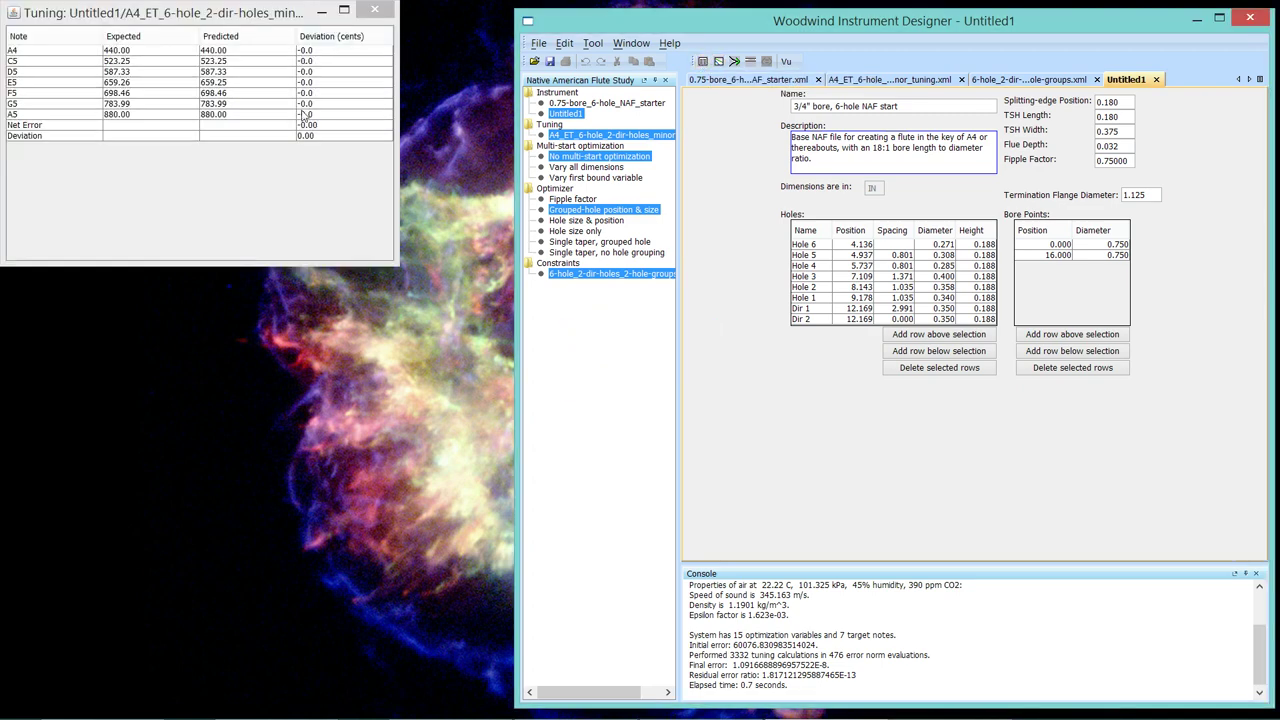
pyautogui.click(376, 11)
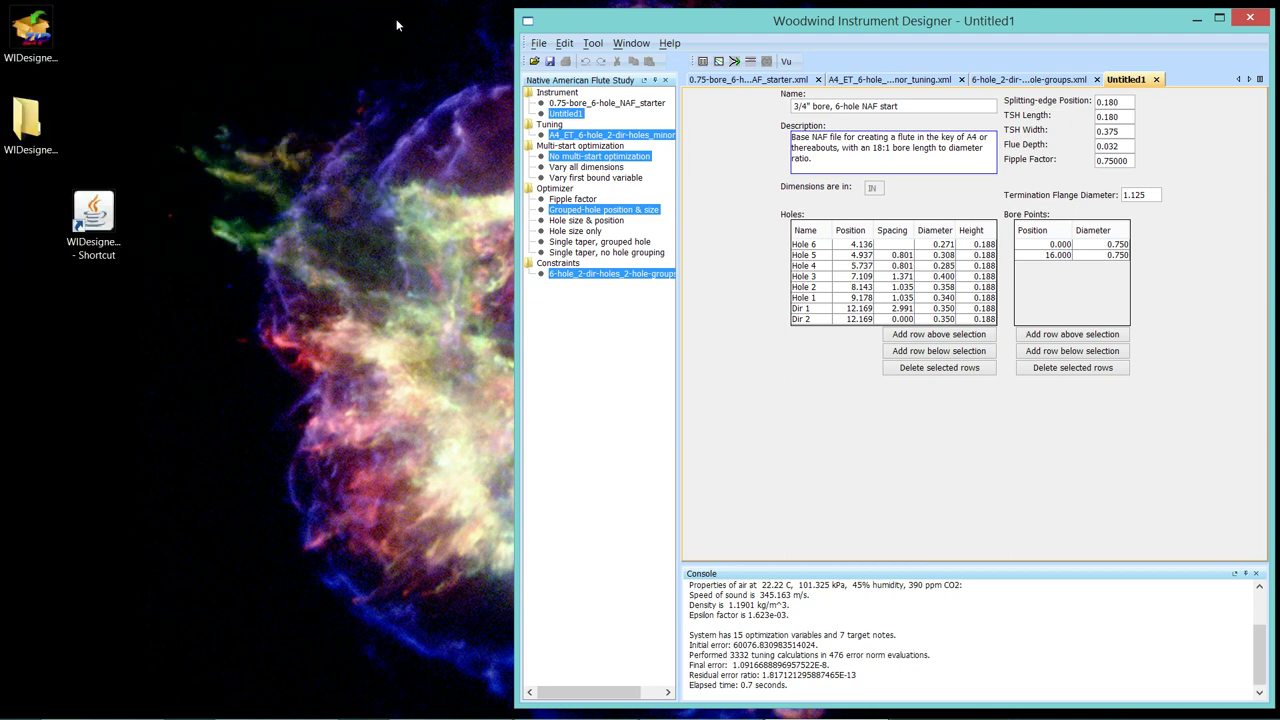
# Step: Sketch the optimized instrument and compare its hole layout with the table of hole positions and diameters
pyautogui.click(751, 62)
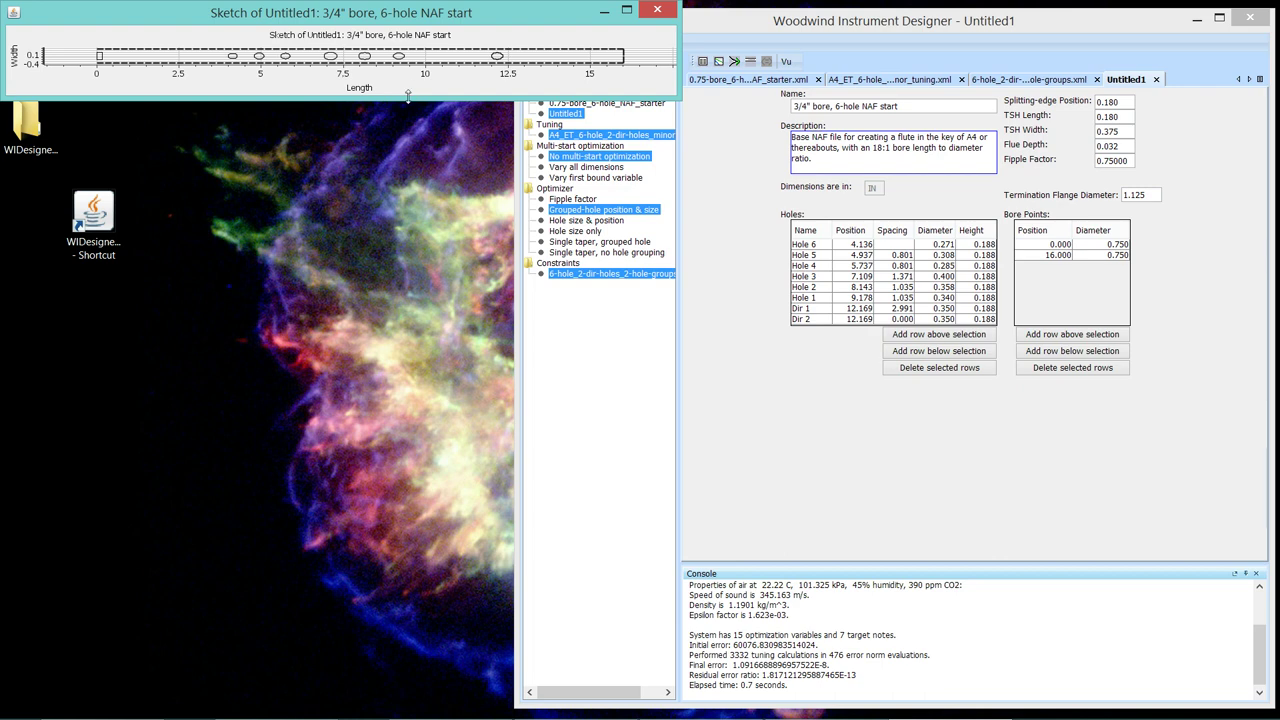
pyautogui.moveTo(409, 96); pyautogui.dragTo(409, 119)
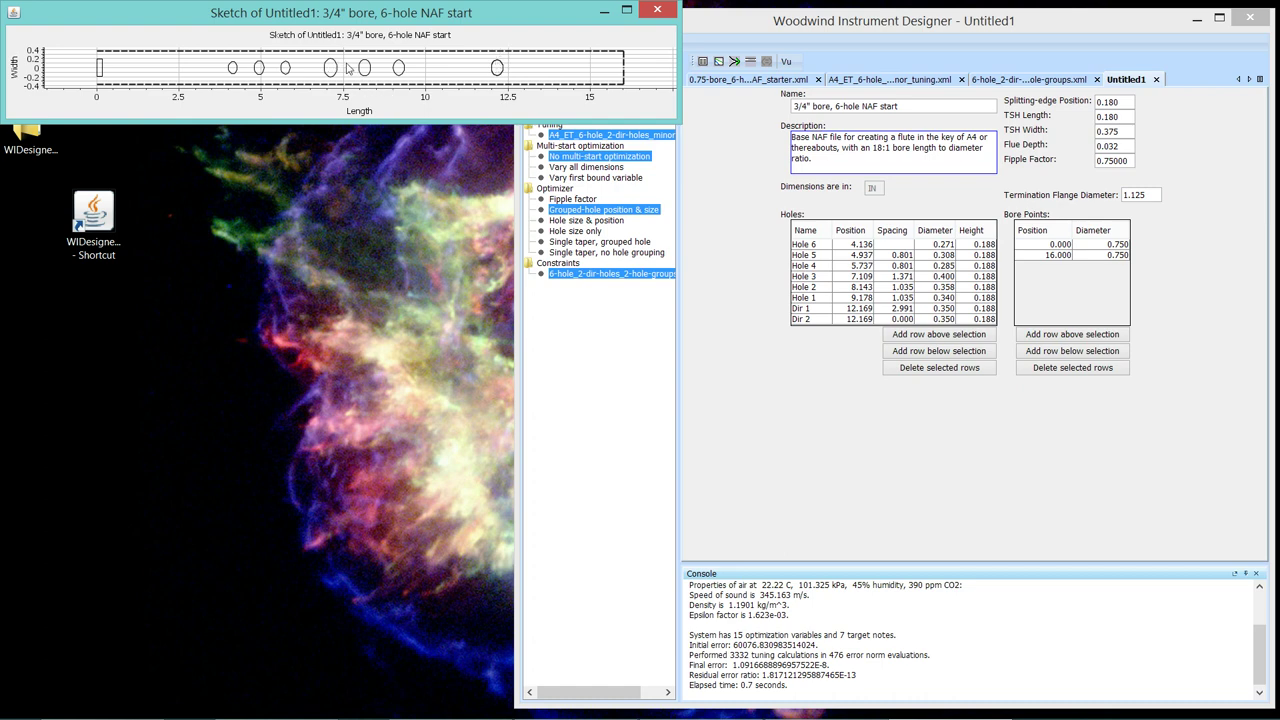
pyautogui.click(604, 285)
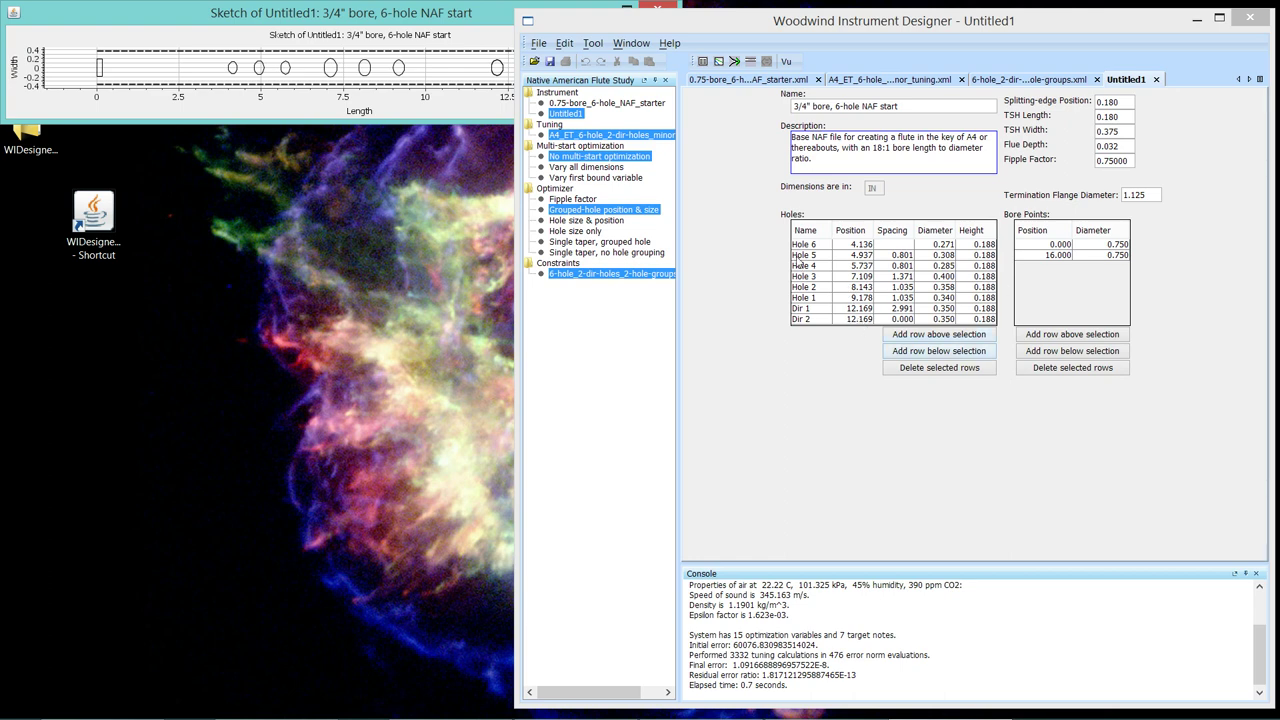
pyautogui.click(391, 20)
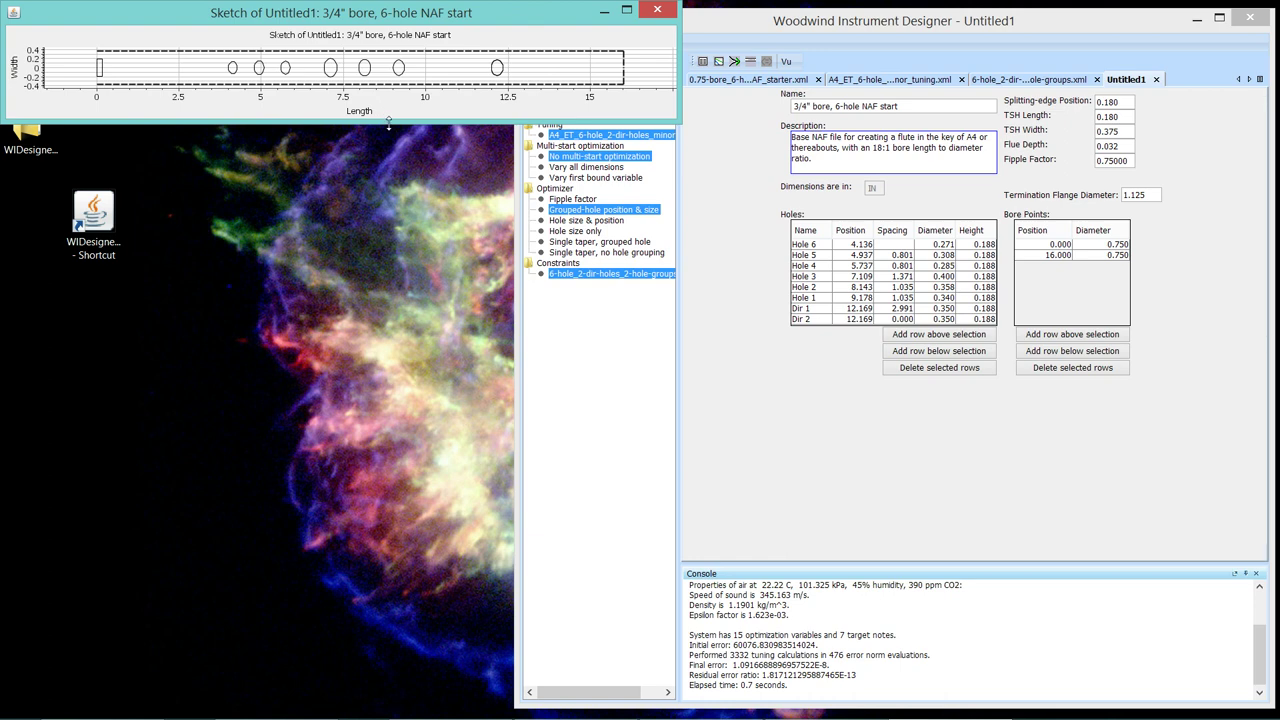
pyautogui.click(770, 346)
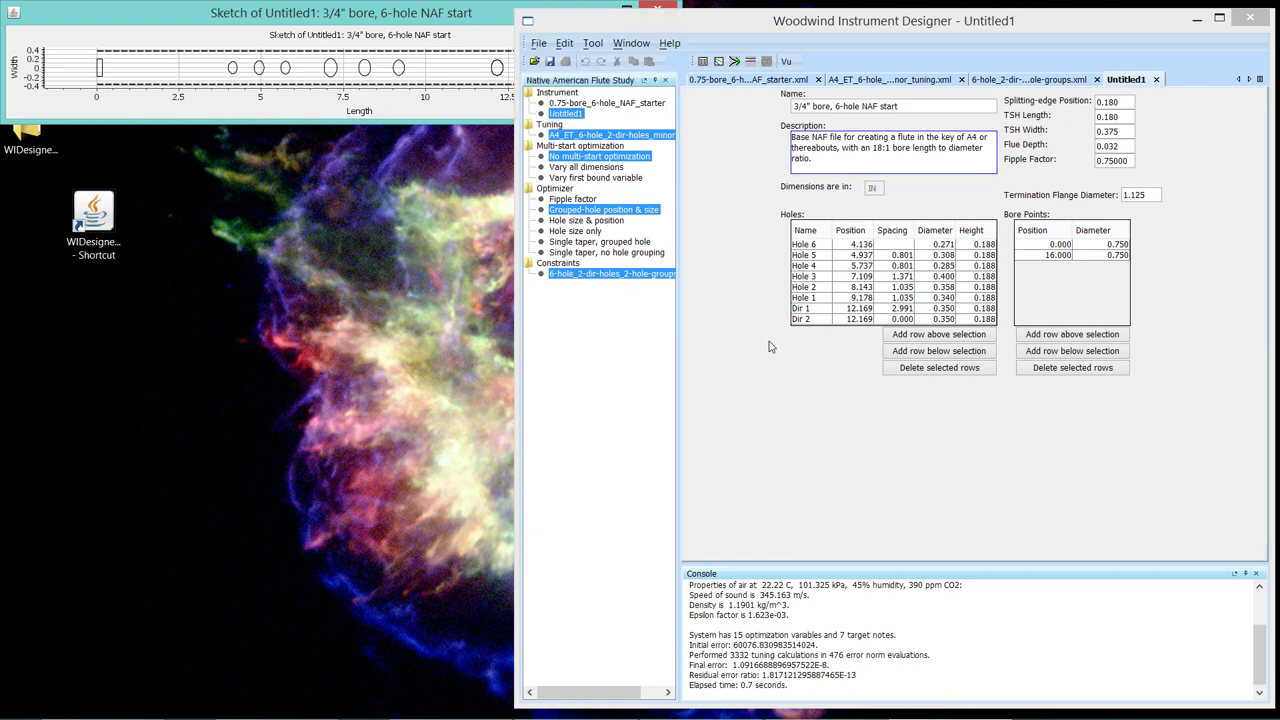
# Step: In the constraints, fix the Hole 1 diameter at 0.34 inches and set the Hole 3 diameter's upper bound to 0.34 inches
pyautogui.click(1038, 84)
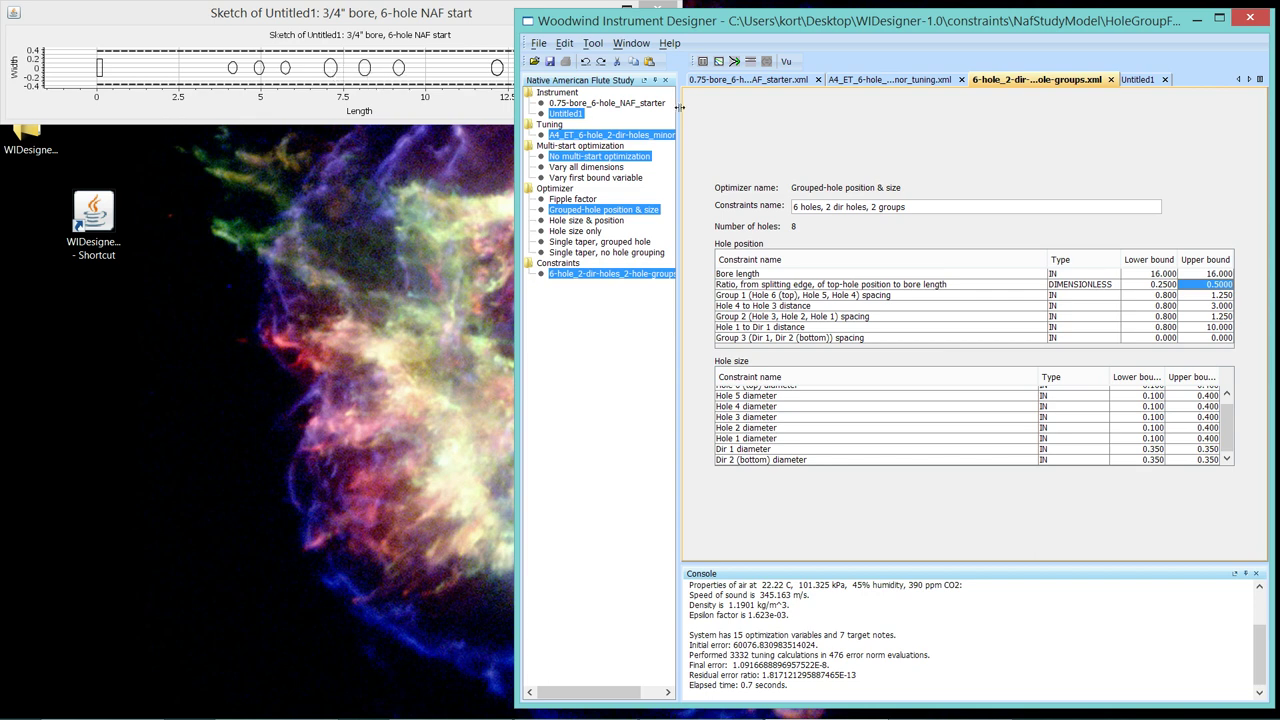
pyautogui.click(1141, 80)
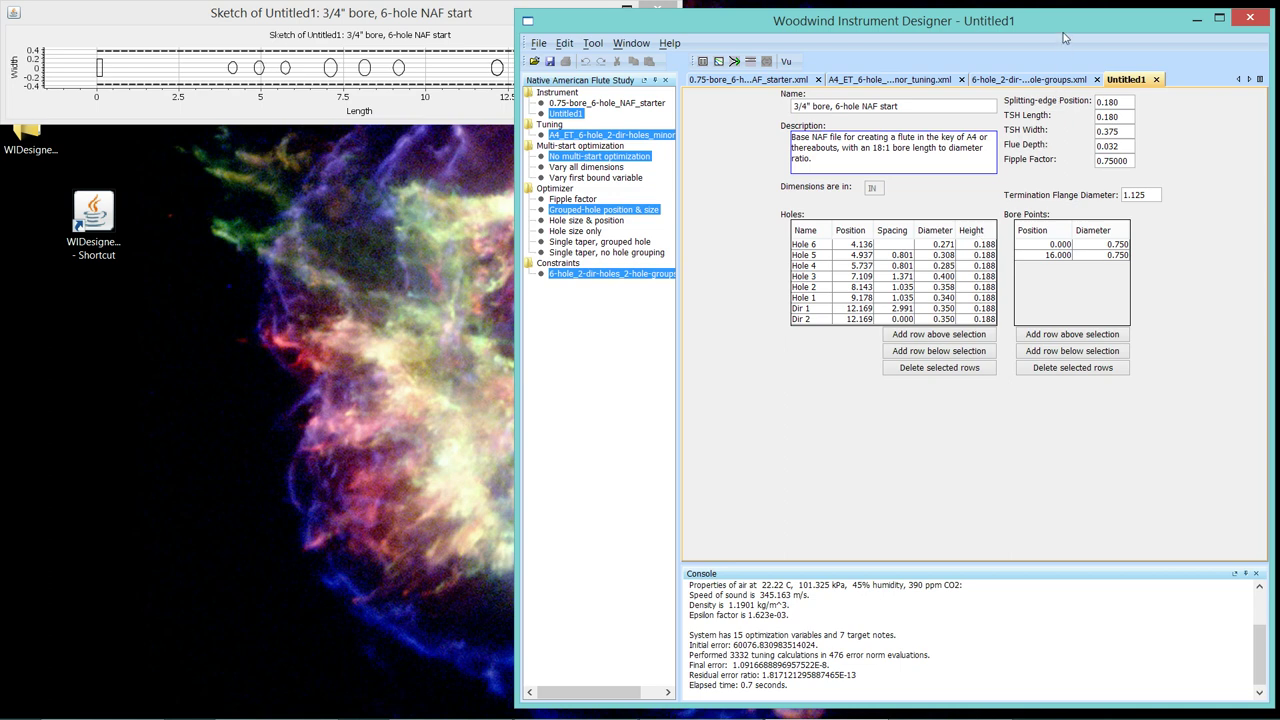
pyautogui.click(1050, 79)
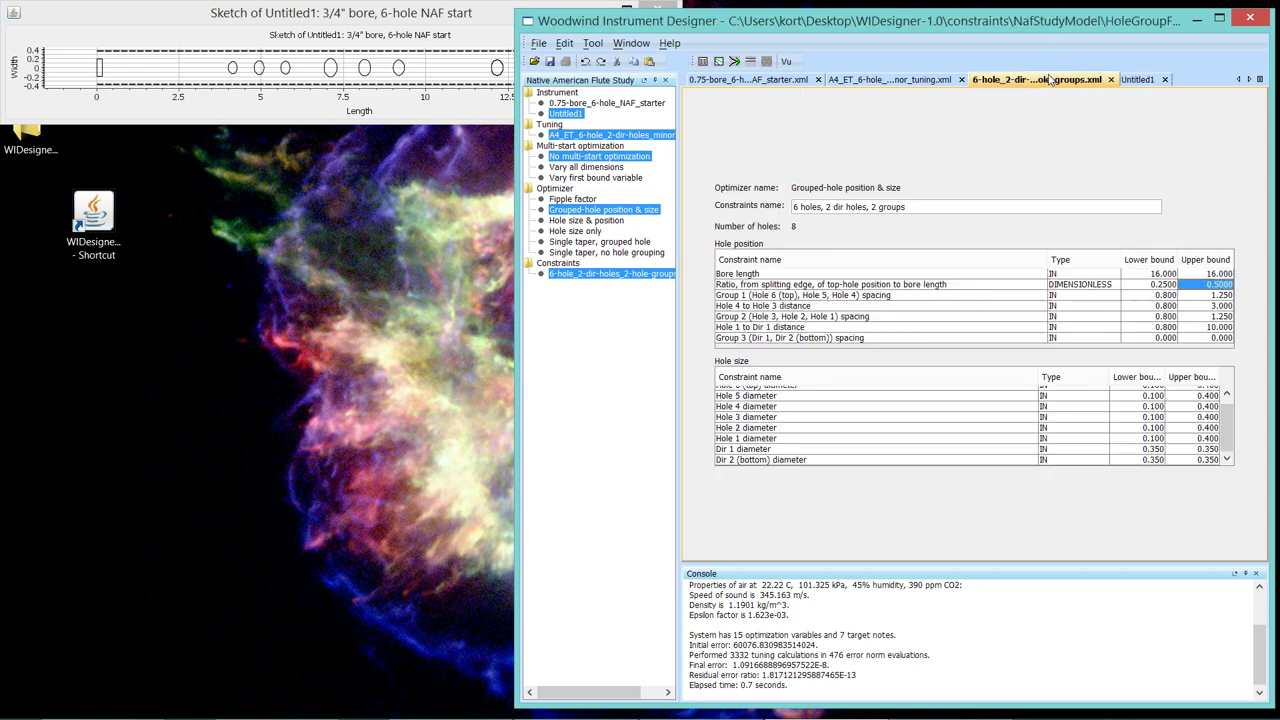
pyautogui.click(1153, 439)
pyautogui.write('34')
pyautogui.press('Tab')
pyautogui.write('34')
pyautogui.press('Up')
pyautogui.press('Up')
pyautogui.write('.34')
pyautogui.press('Up')
# Step: Discard the optimized instrument Untitled1 with its sketch and select the 0.75-bore starter as the instrument for optimization
pyautogui.click(1164, 80)
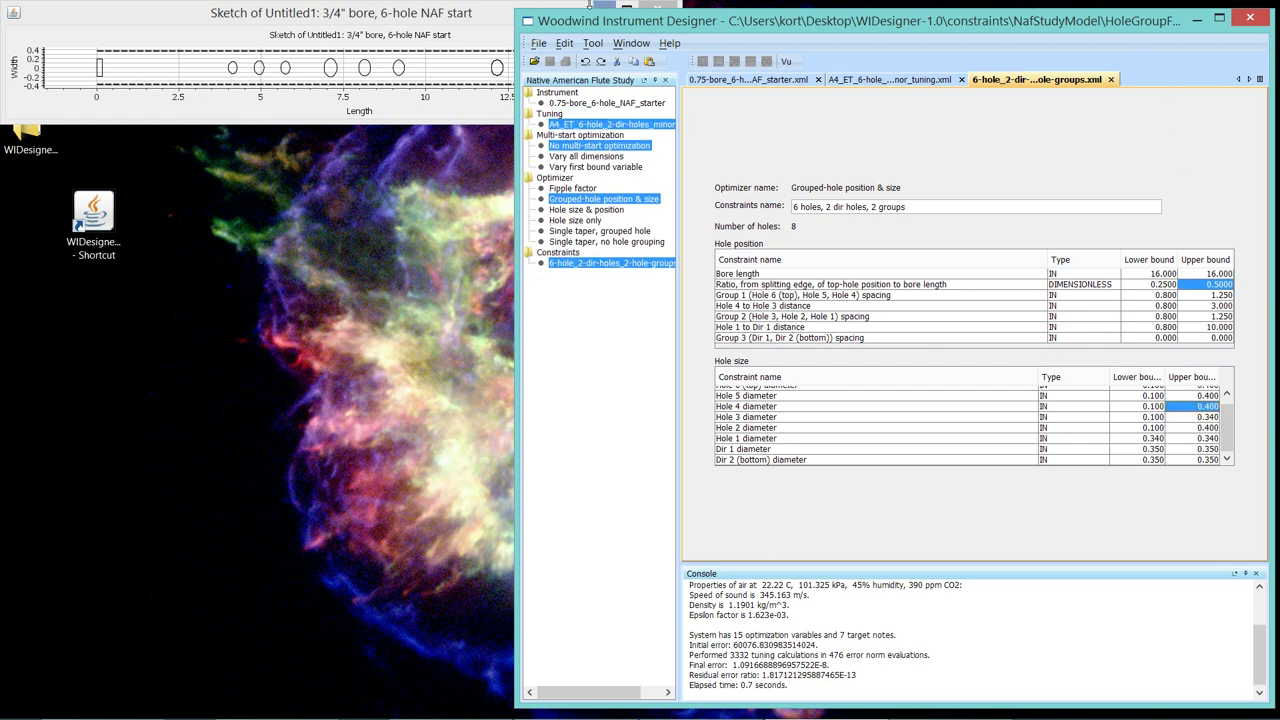
pyautogui.click(658, 7)
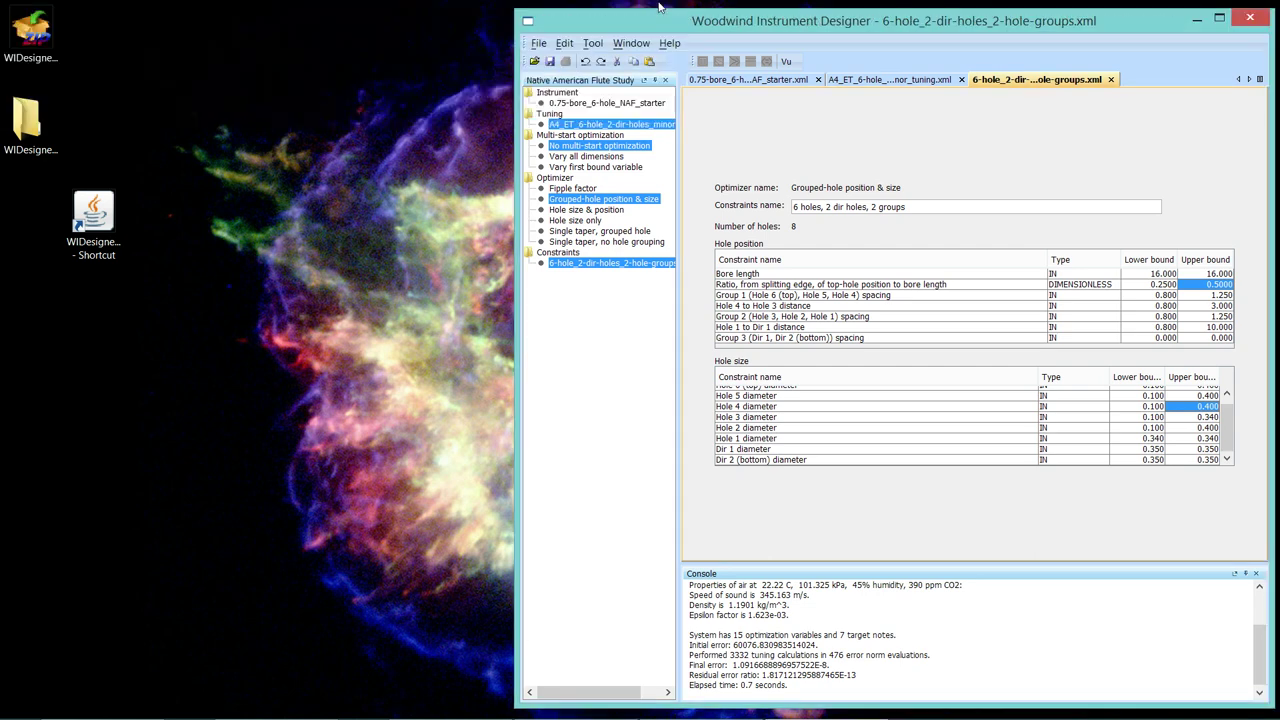
pyautogui.click(570, 103)
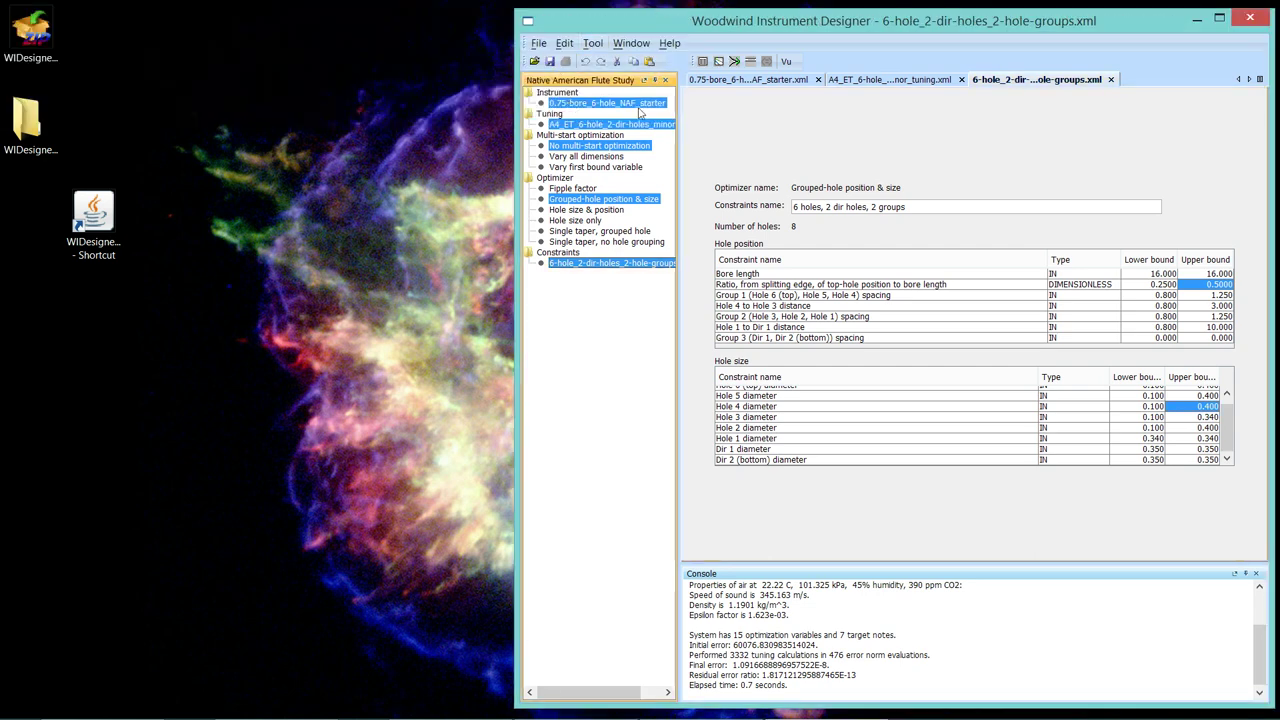
# Step: Optimize the starter under the revised constraints, inspect a sketch of the resulting hole layout, and discard the optimized instrument
pyautogui.click(735, 63)
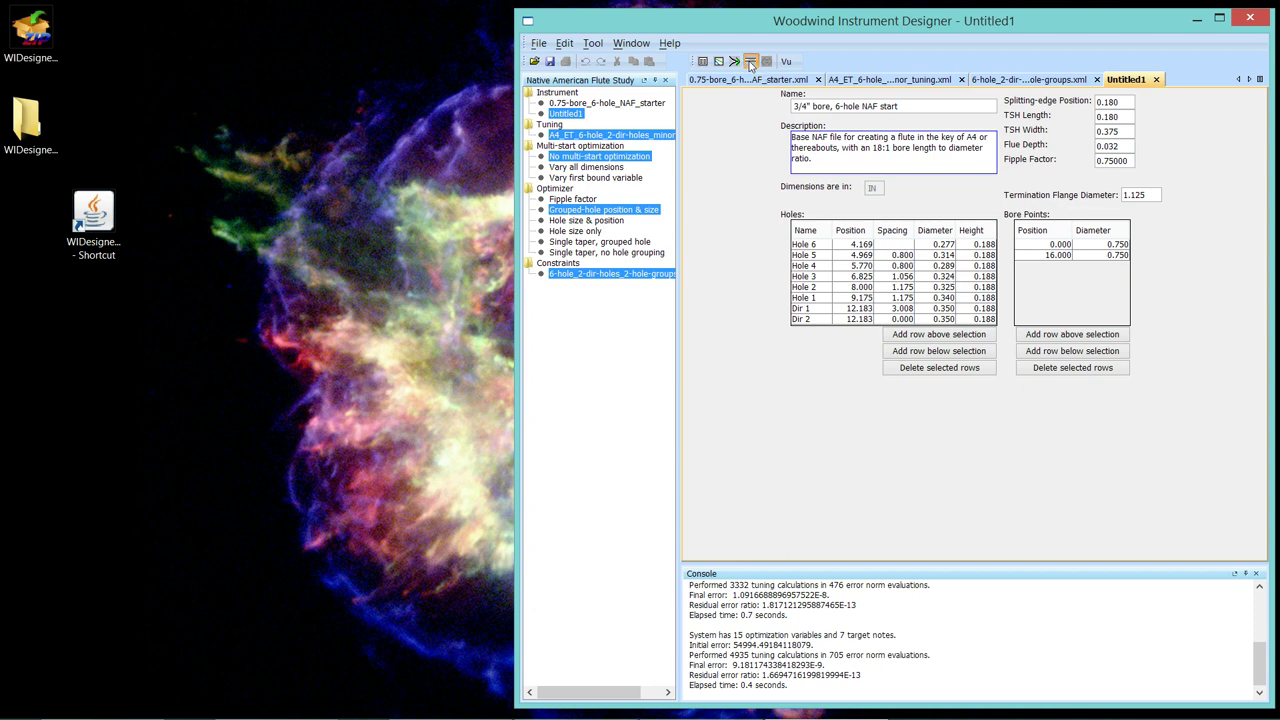
pyautogui.click(750, 62)
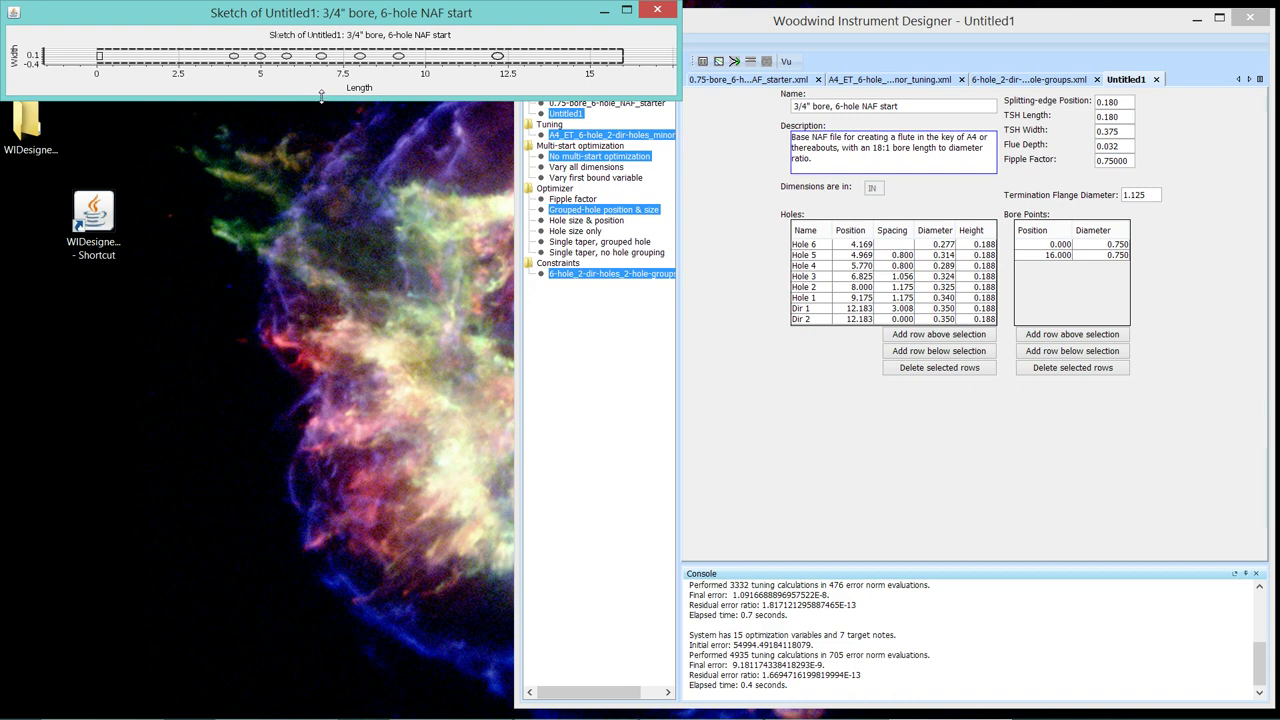
pyautogui.moveTo(321, 95); pyautogui.dragTo(321, 108)
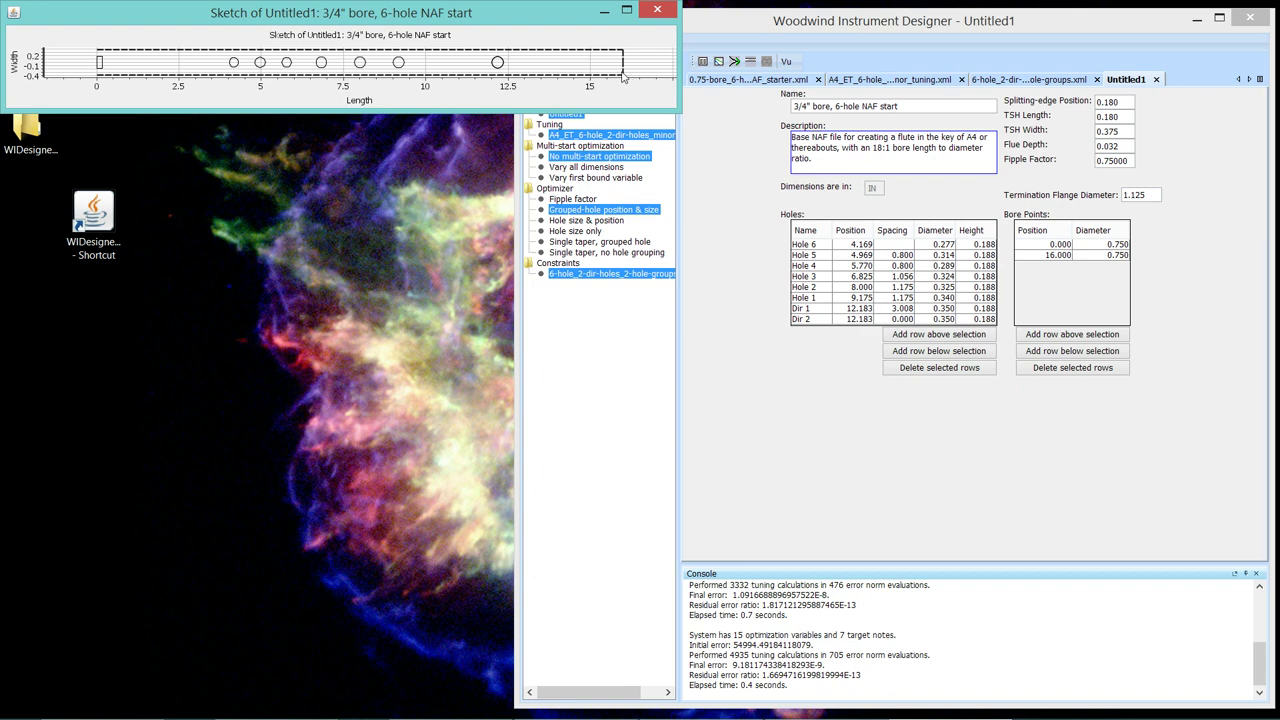
pyautogui.click(656, 12)
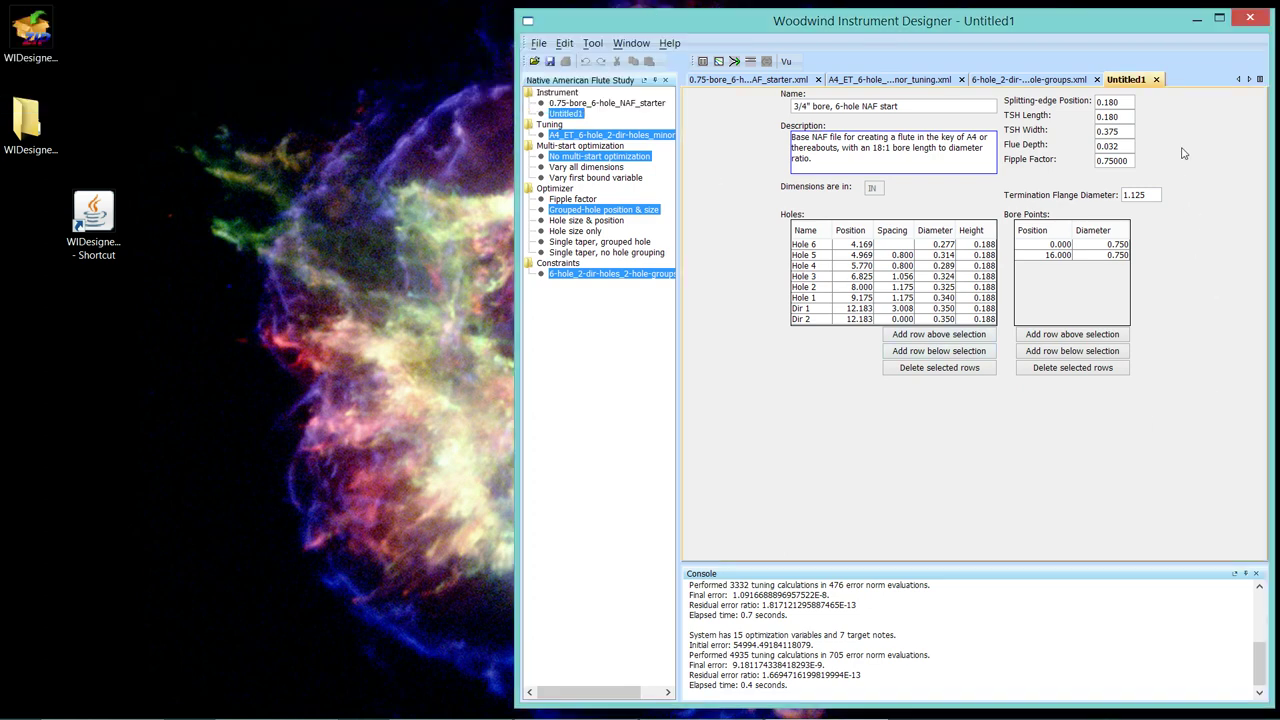
pyautogui.click(1156, 80)
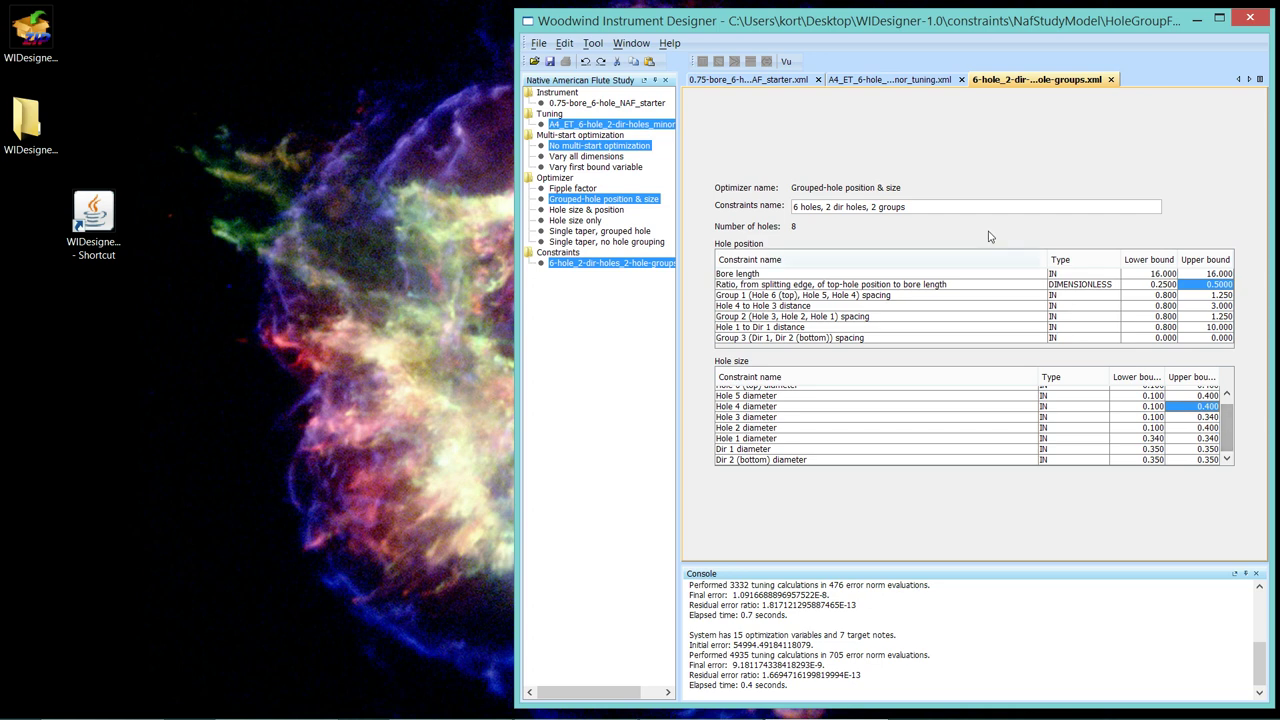
# Step: Review the starter and its tuning, and load A4_ET_6-hole_2-dir-holes_minor_tuning.xml into the Tuning File Wizard
pyautogui.click(713, 80)
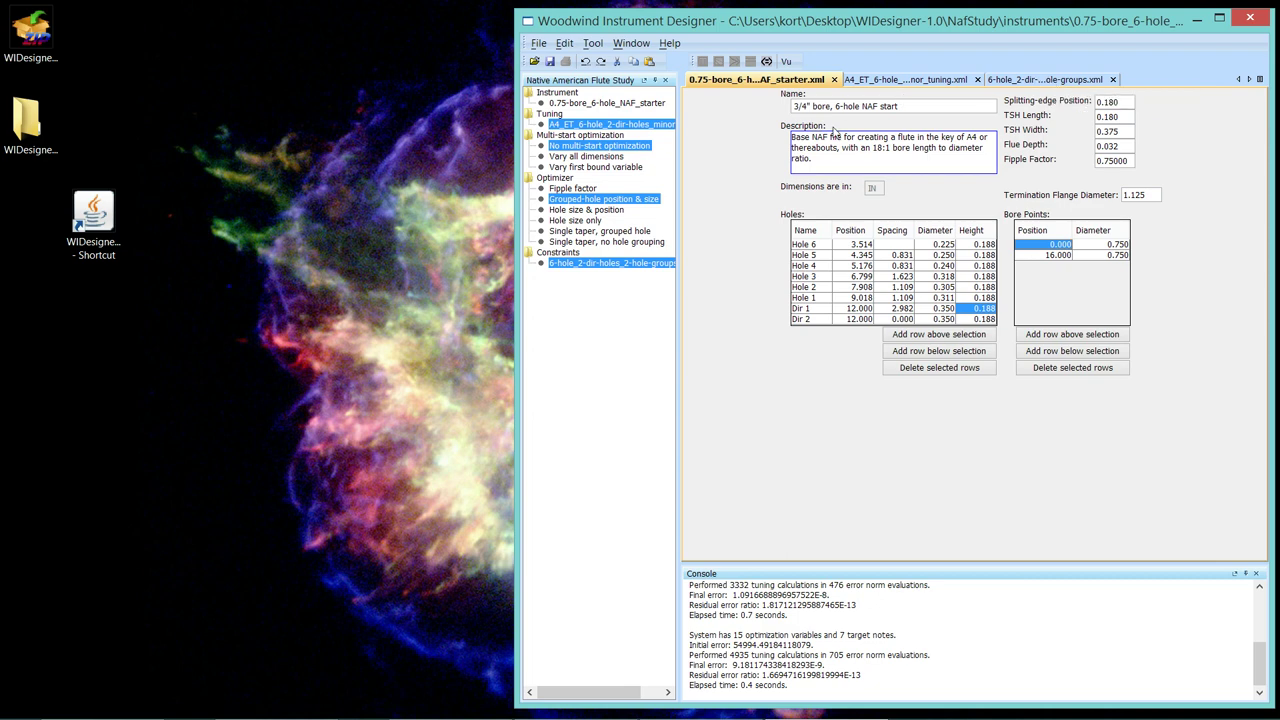
pyautogui.click(907, 84)
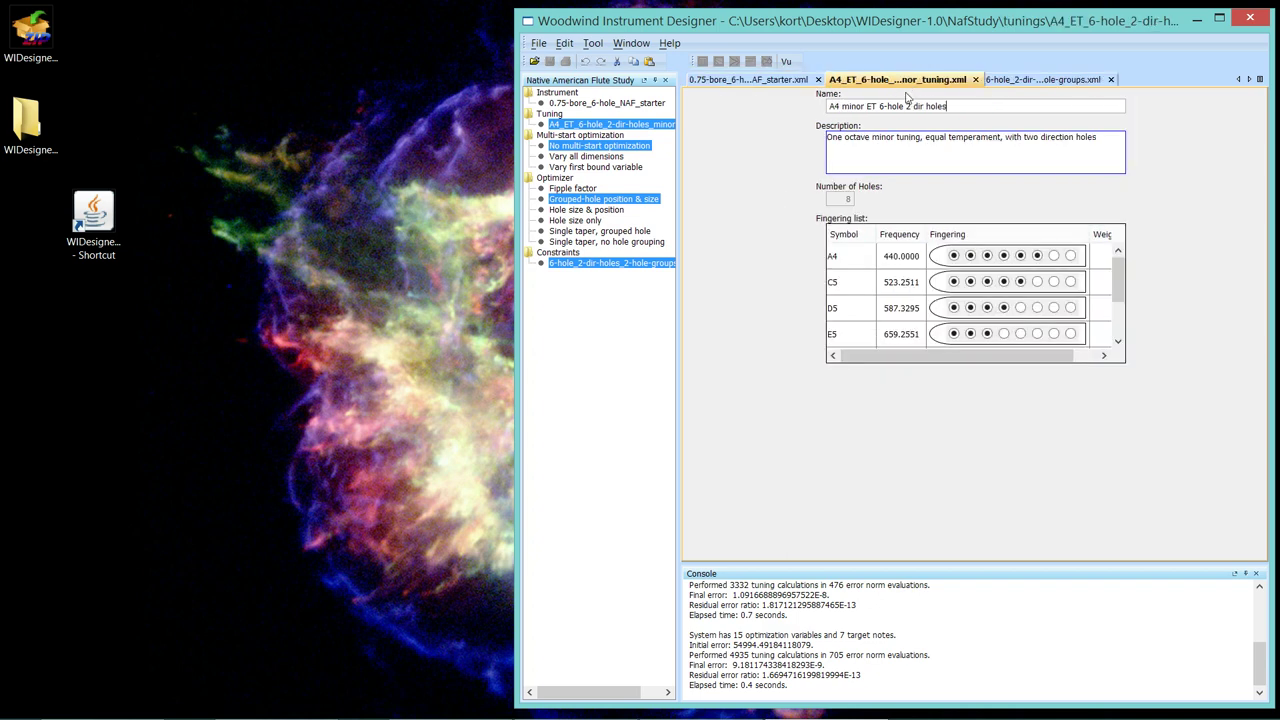
pyautogui.click(538, 46)
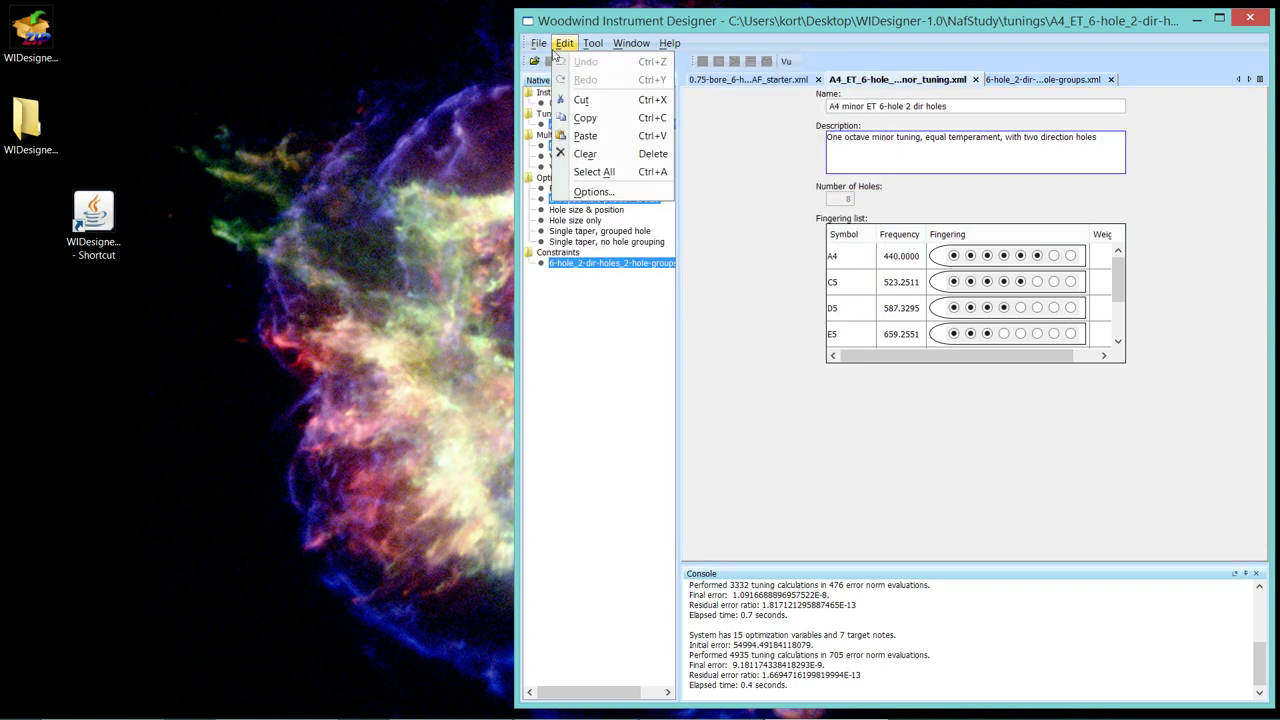
pyautogui.click(557, 63)
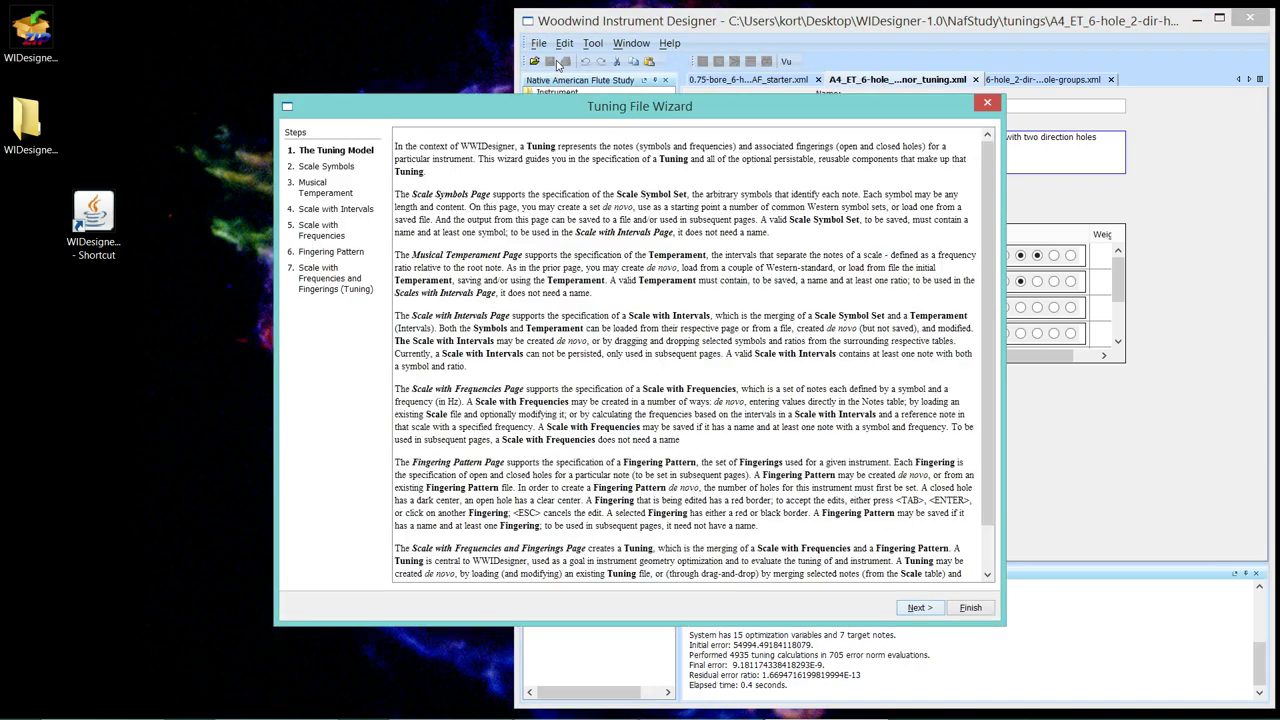
pyautogui.click(327, 291)
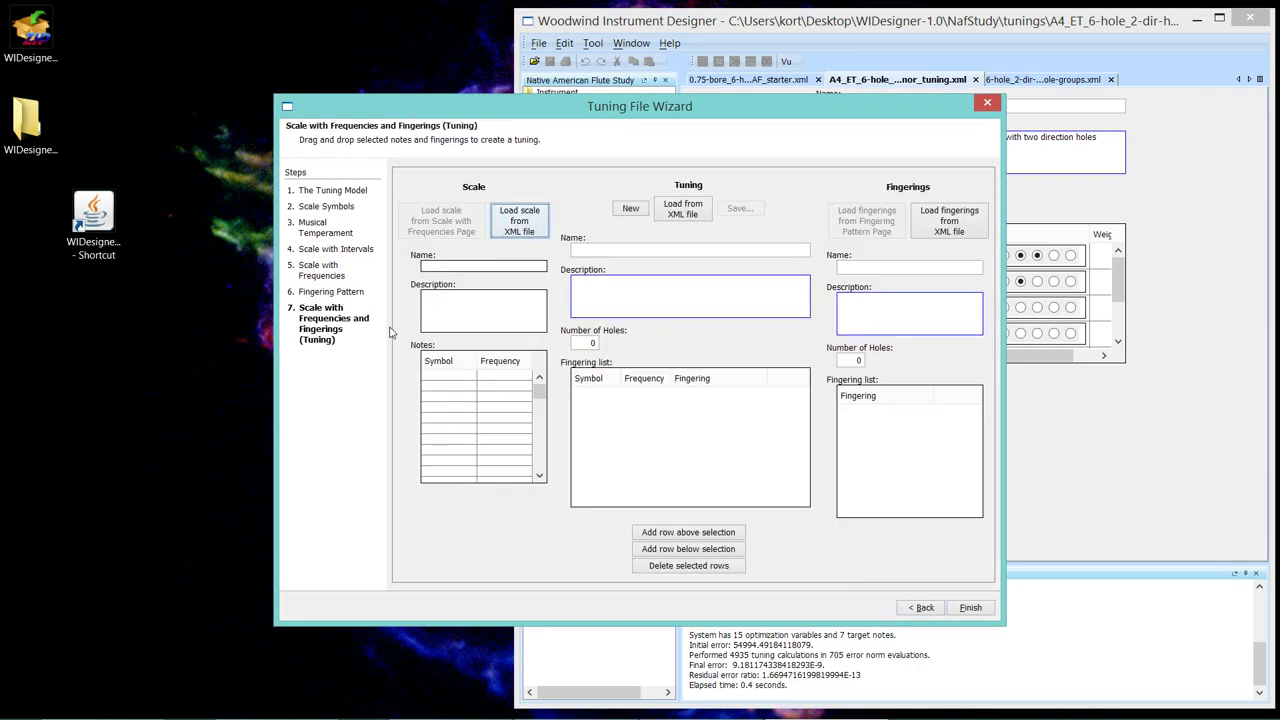
pyautogui.click(692, 217)
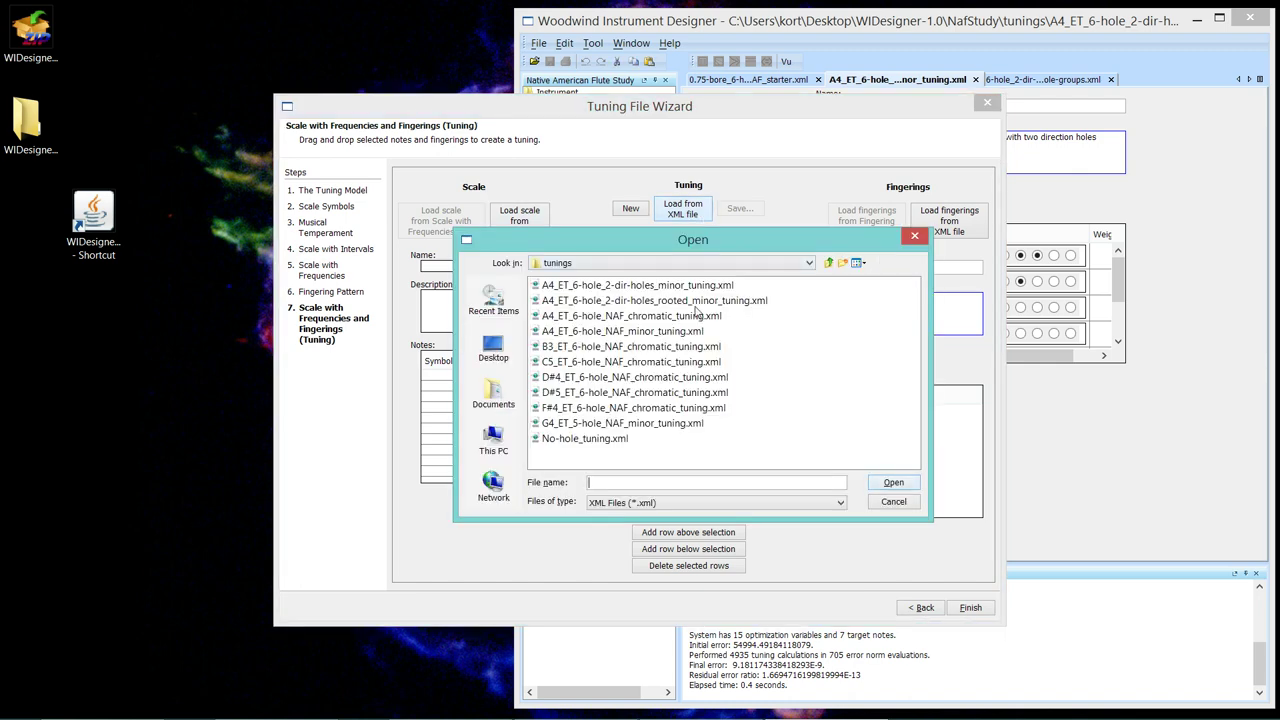
pyautogui.doubleClick(641, 286)
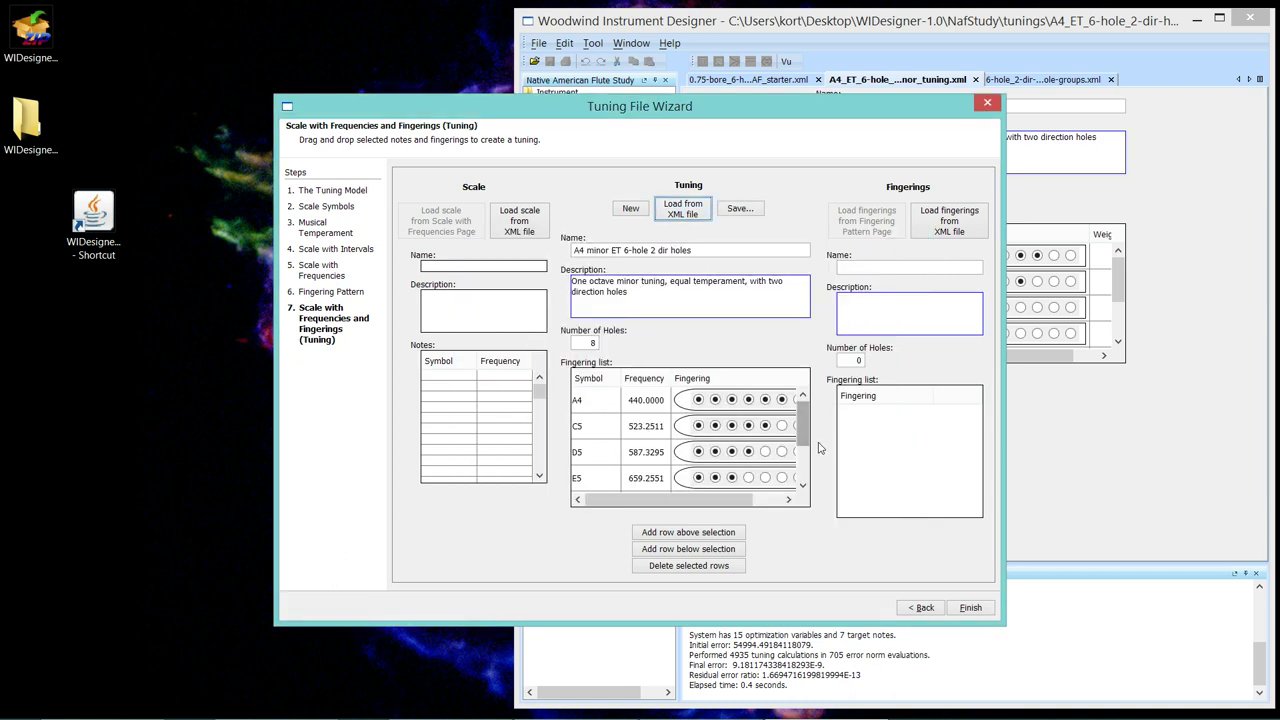
# Step: Add a note named Root above A4 in the wizard's fingering list and set its frequency to 360
pyautogui.moveTo(806, 438)
pyautogui.mouseDown()
pyautogui.moveTo(805, 452)
pyautogui.moveTo(804, 434)
pyautogui.mouseUp()
pyautogui.click(595, 406)
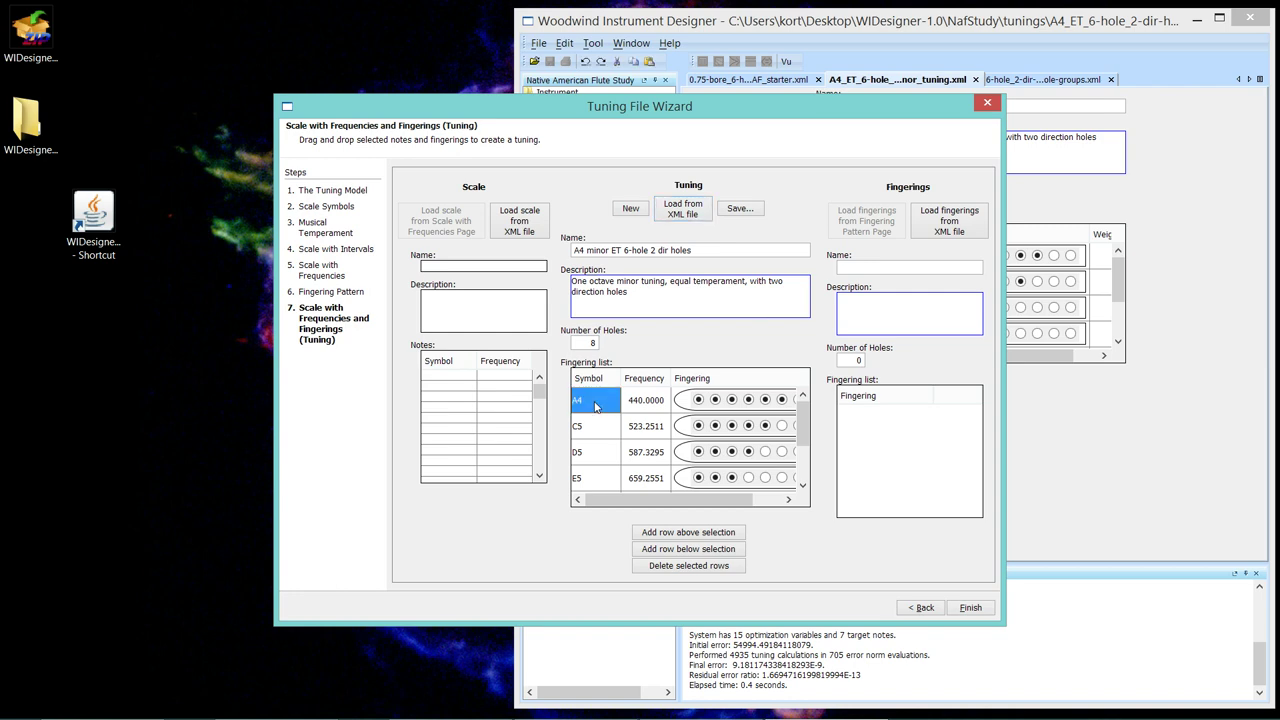
pyautogui.click(680, 538)
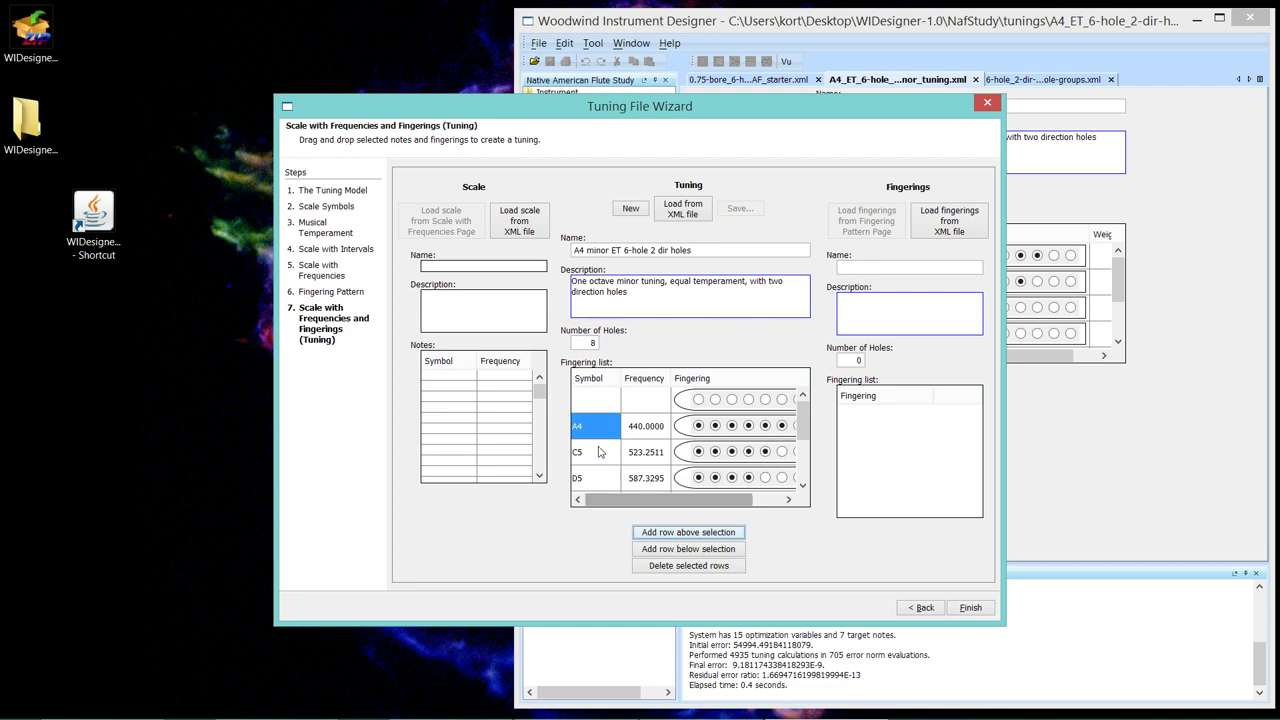
pyautogui.click(587, 399)
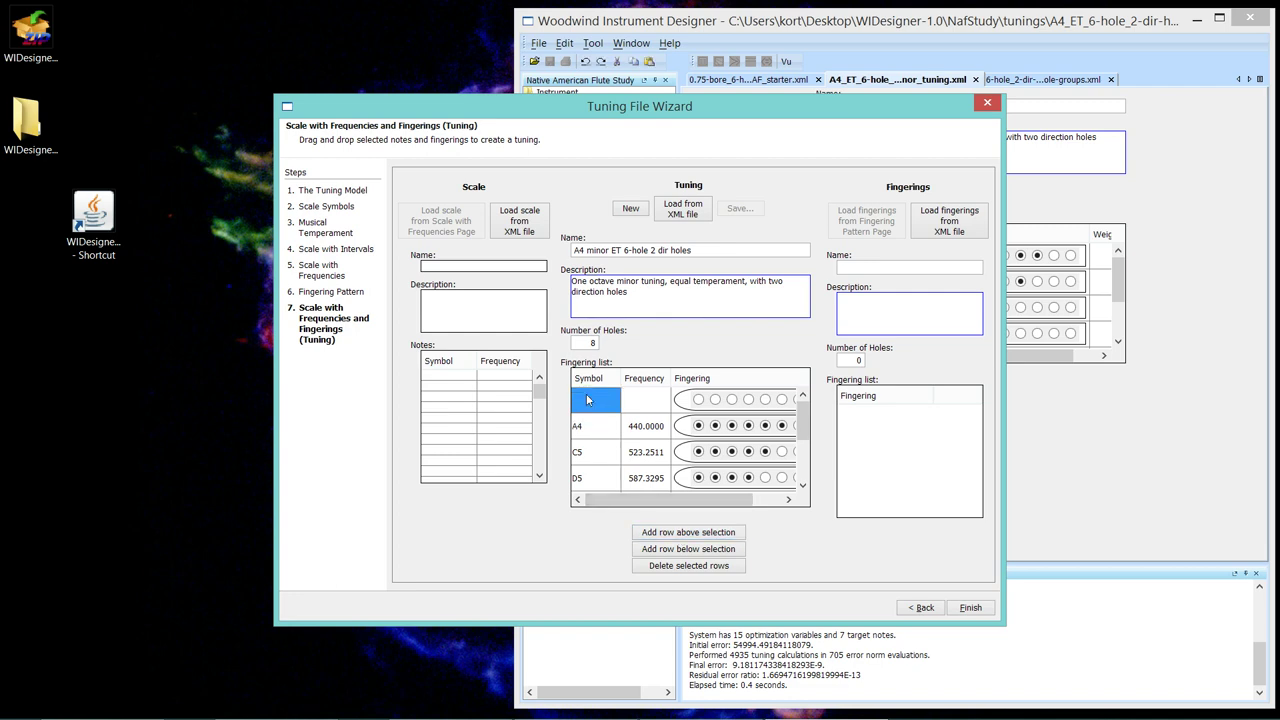
pyautogui.write('Root')
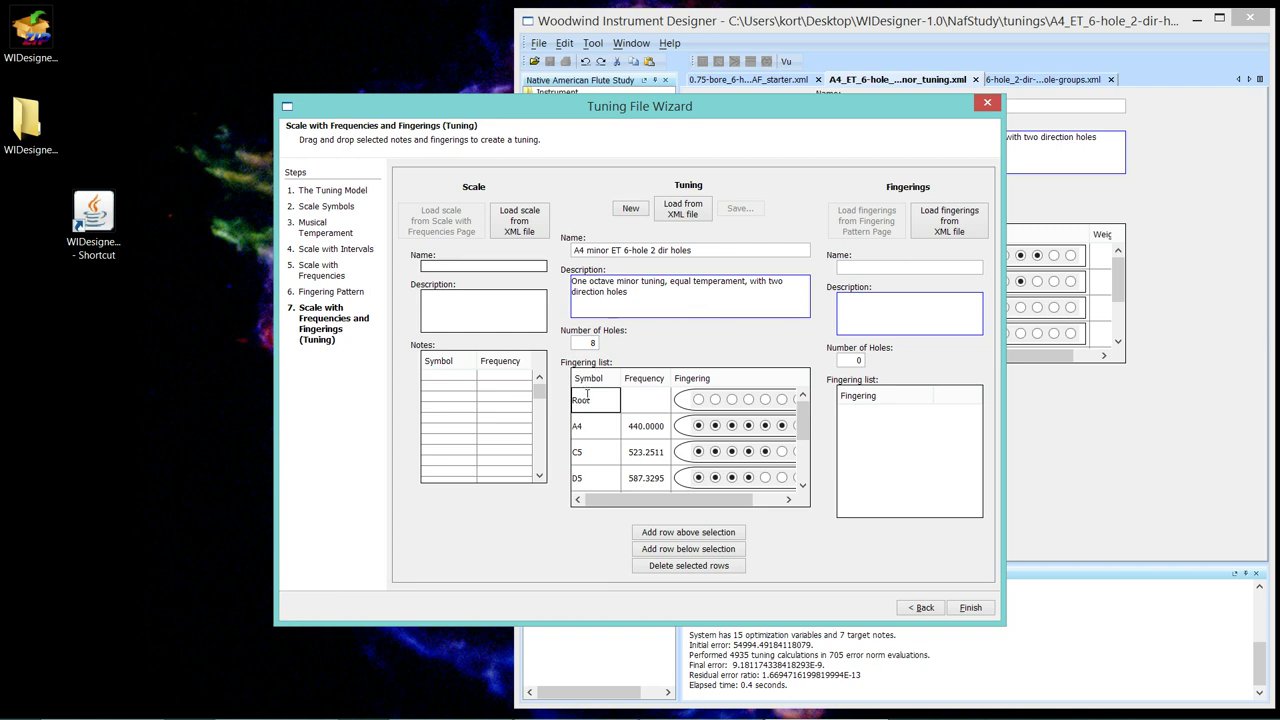
pyautogui.press('Tab')
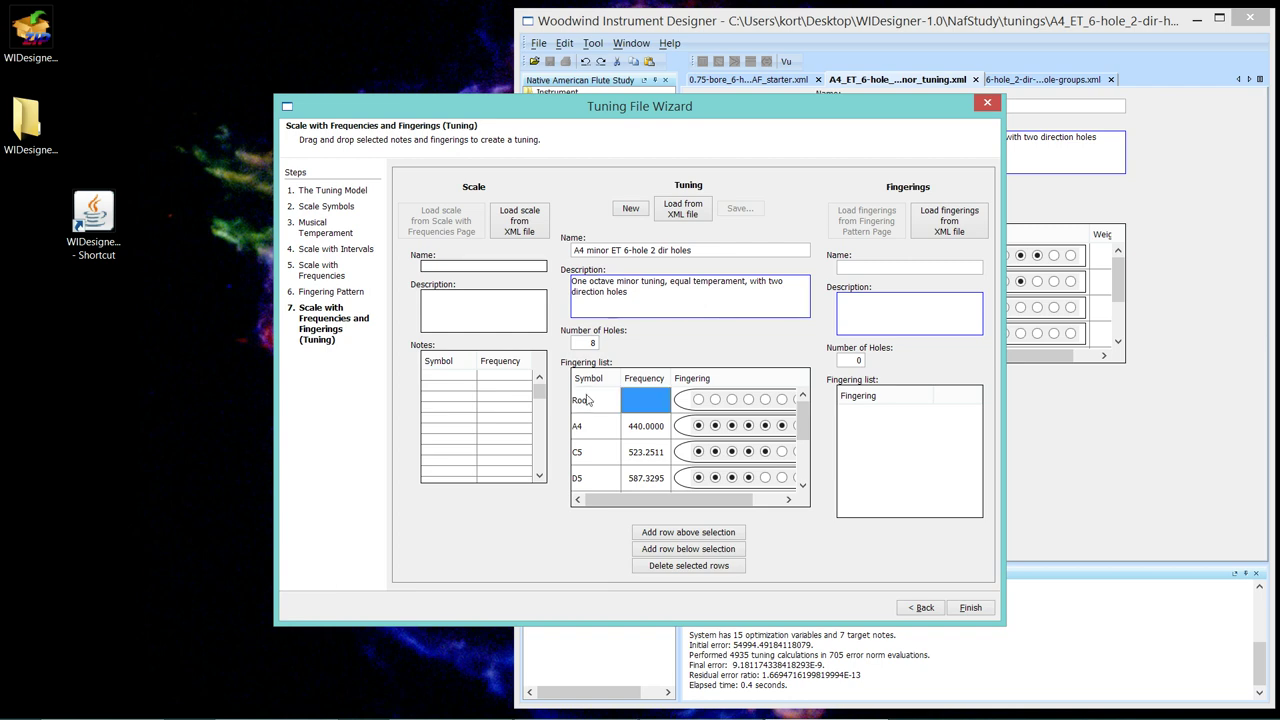
pyautogui.doubleClick(647, 405)
pyautogui.write('360')
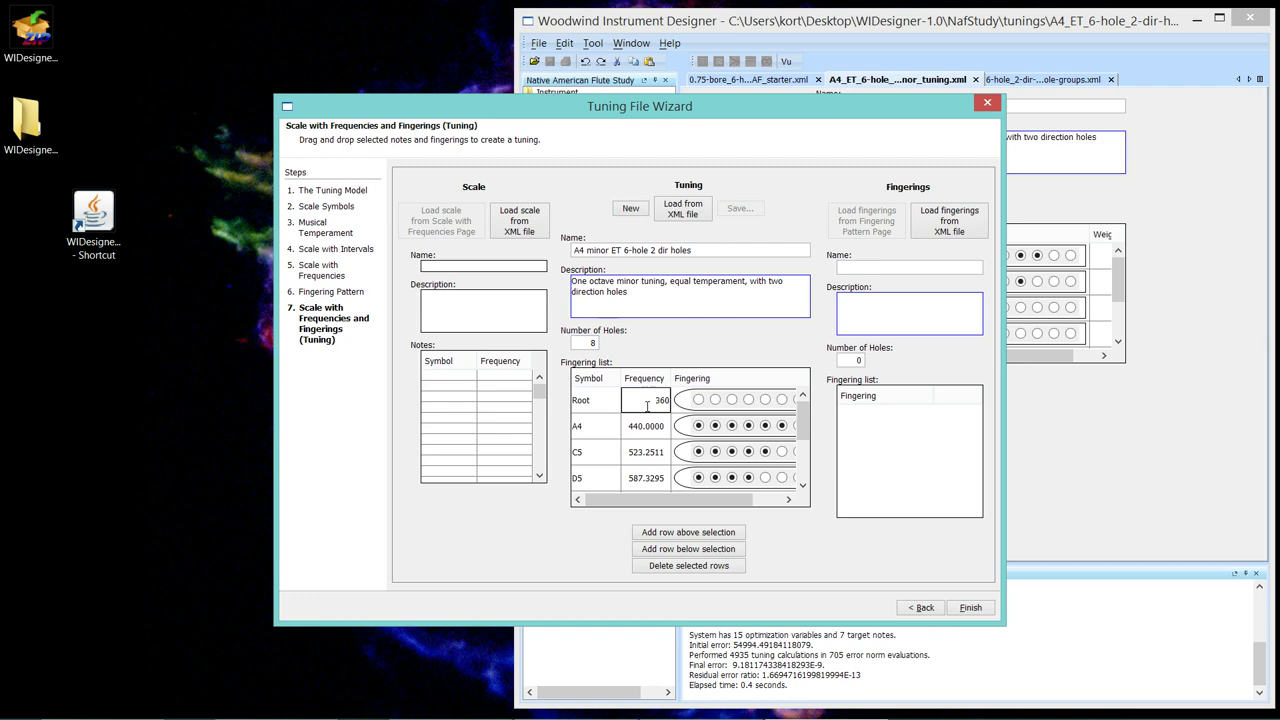
pyautogui.press('Tab')
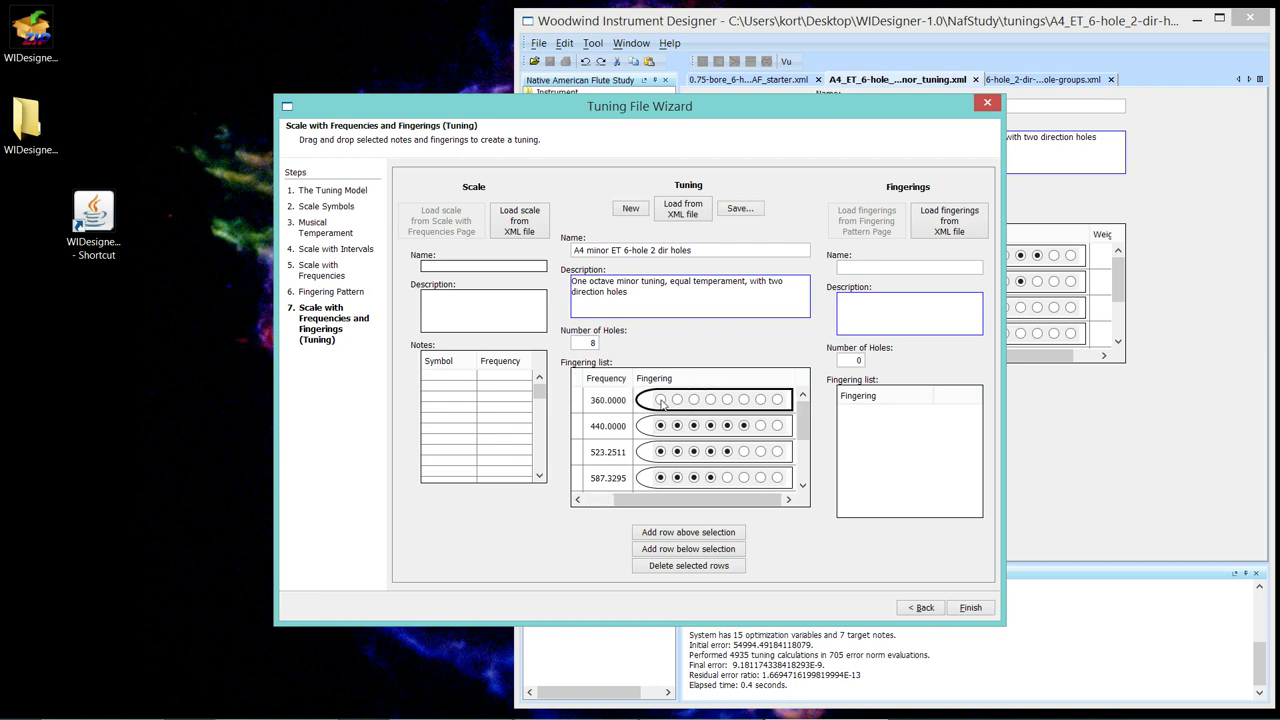
# Step: Mark all eight holes closed in the Root note's fingering and finish the wizard without saving the tuning
pyautogui.click(660, 401)
pyautogui.click(677, 400)
pyautogui.click(695, 401)
pyautogui.click(730, 402)
pyautogui.click(746, 401)
pyautogui.click(777, 397)
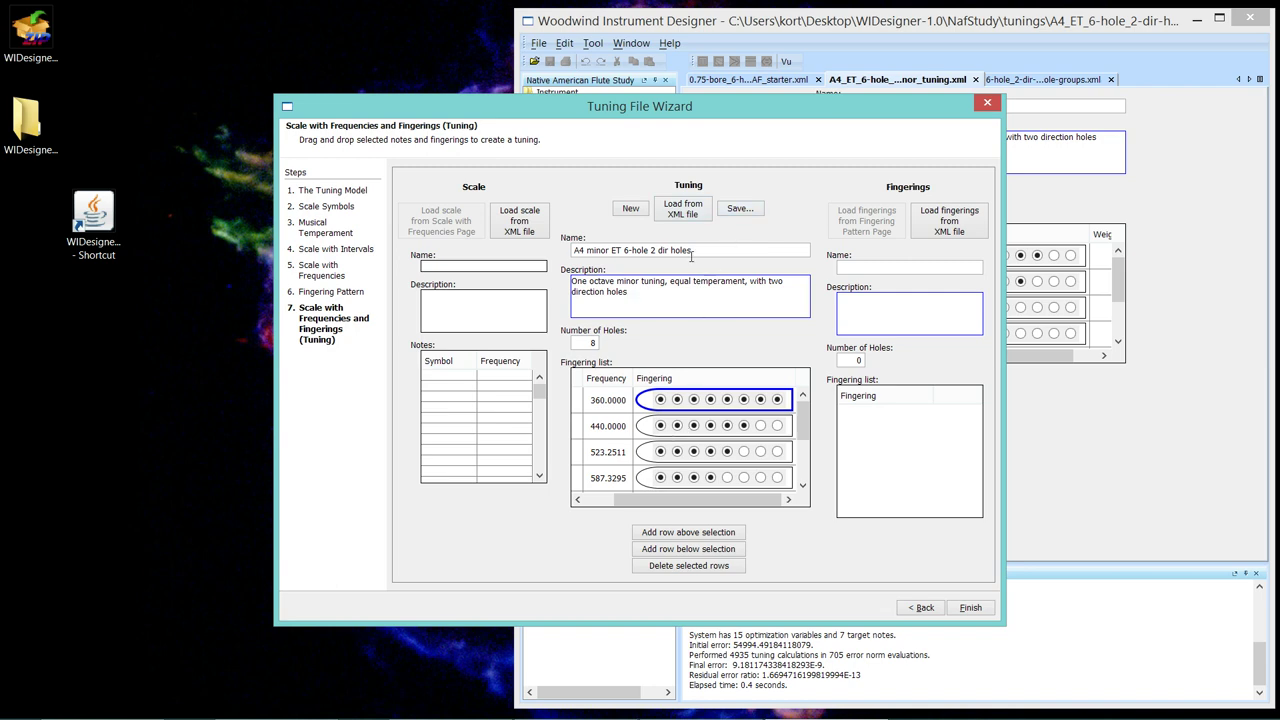
pyautogui.click(970, 608)
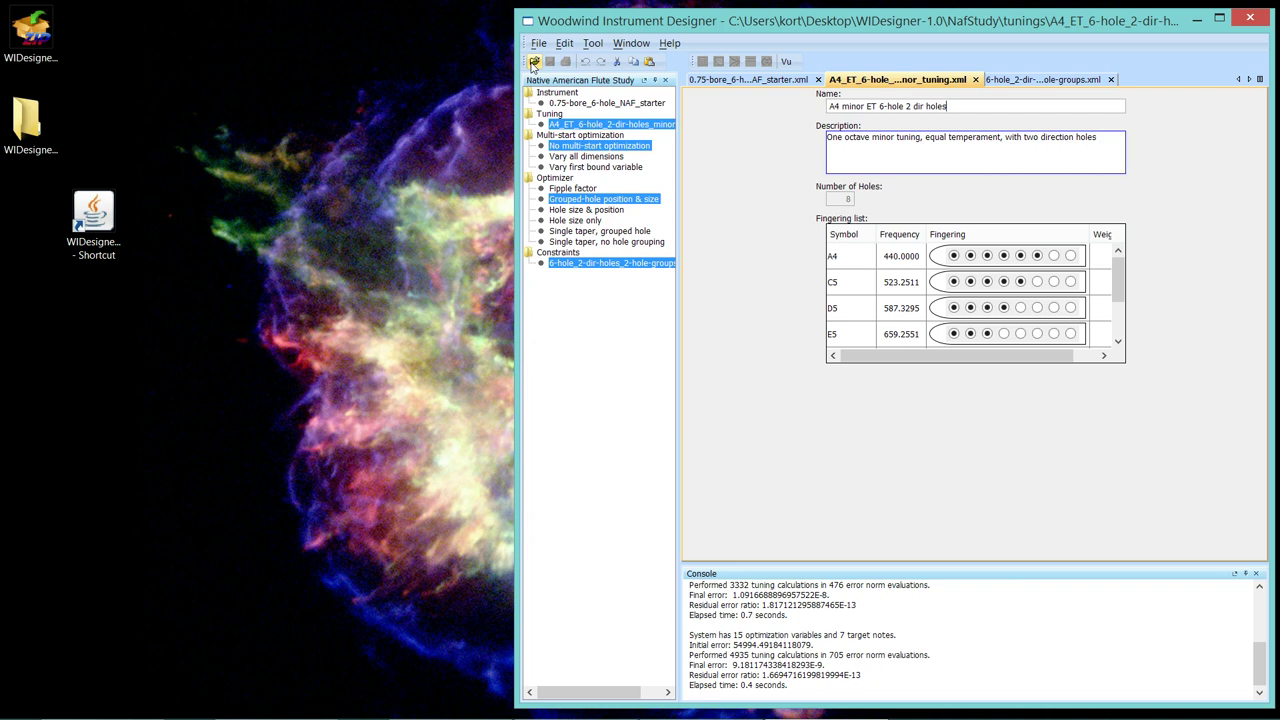
# Step: Open the tuning file A4_ET_6-hole_2-dir-holes_rooted_minor_tuning.xml and look through its fingering list
pyautogui.click(533, 62)
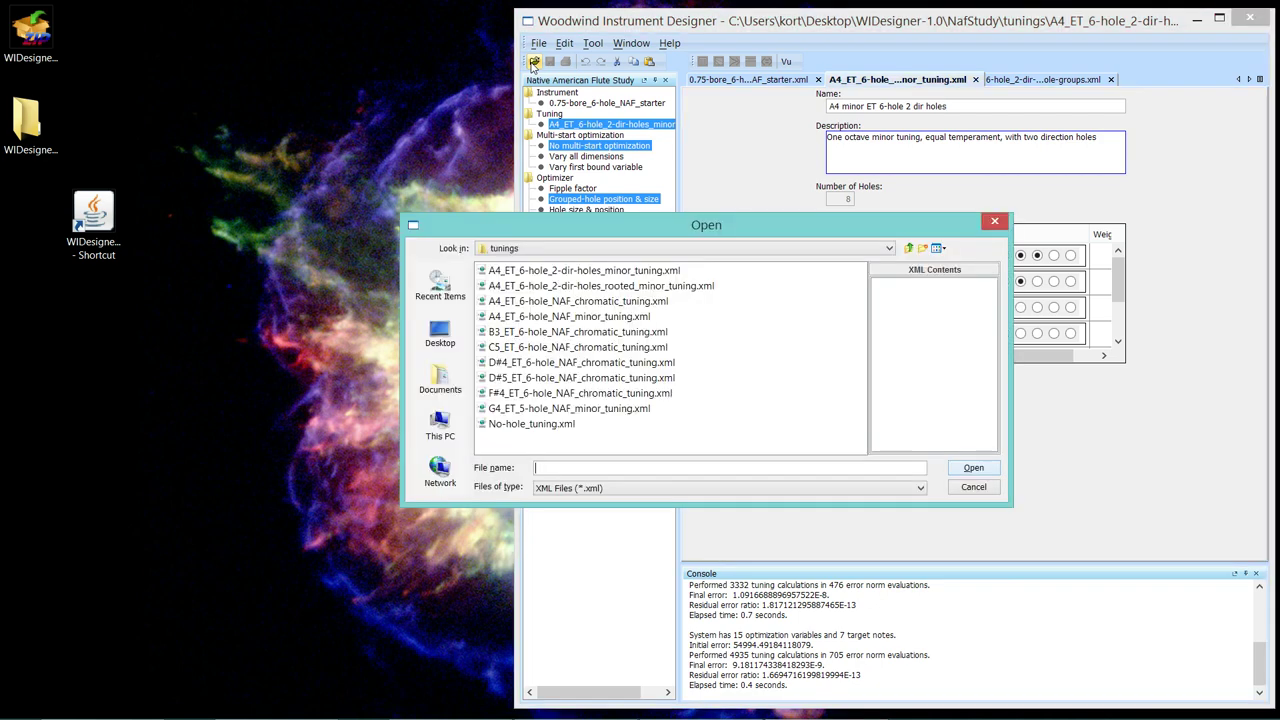
pyautogui.doubleClick(612, 288)
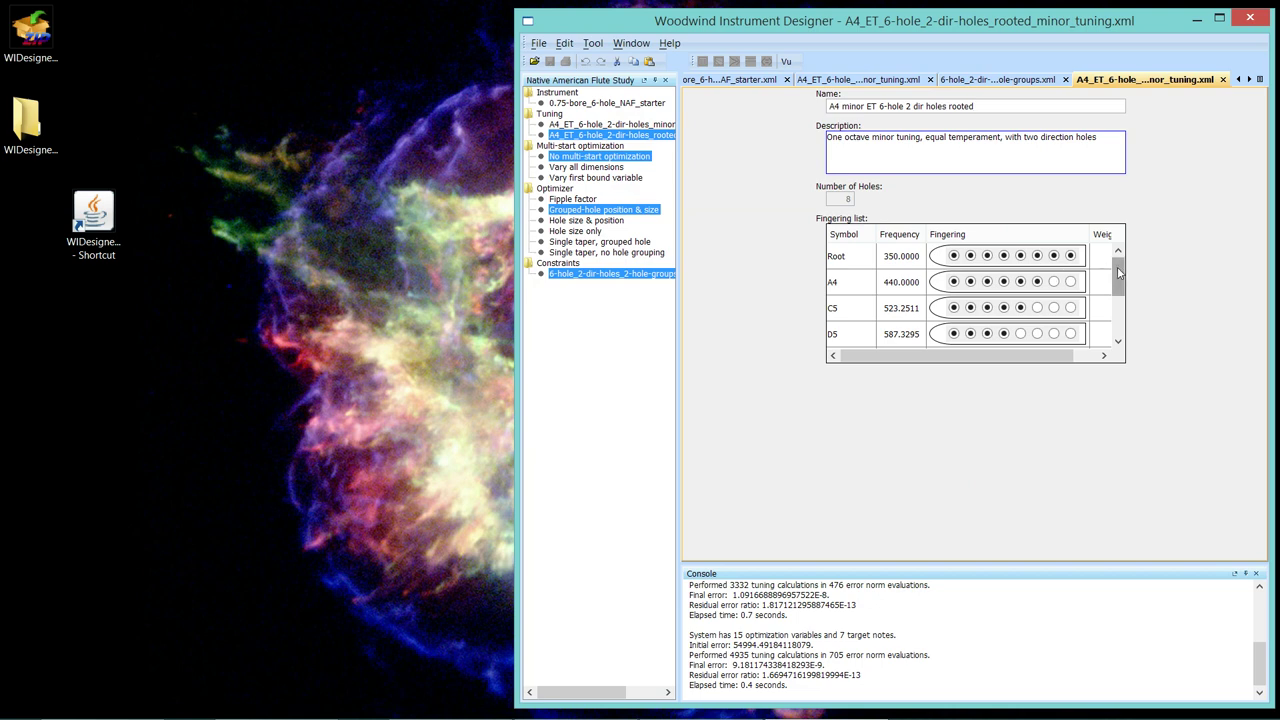
pyautogui.moveTo(1118, 273); pyautogui.dragTo(1118, 325)
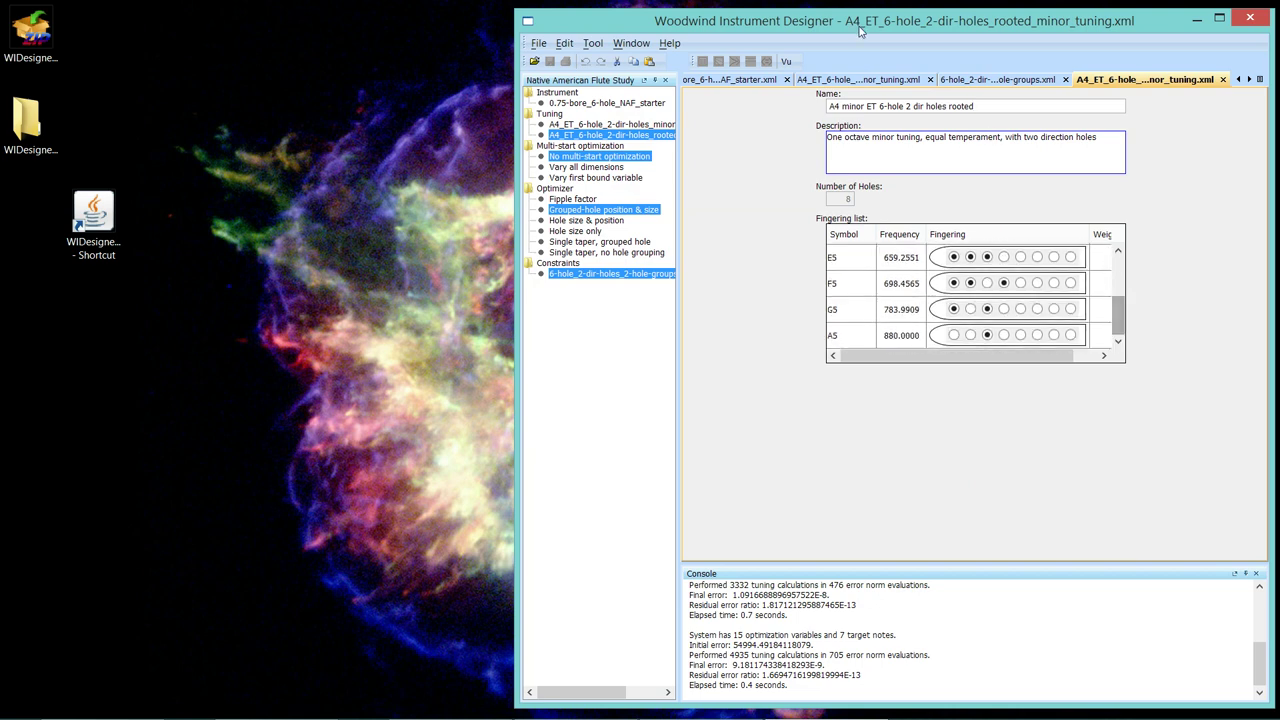
# Step: Compare the rooted tuning with the original minor tuning and the constraints, checking the frequencies of Root and A4
pyautogui.click(841, 84)
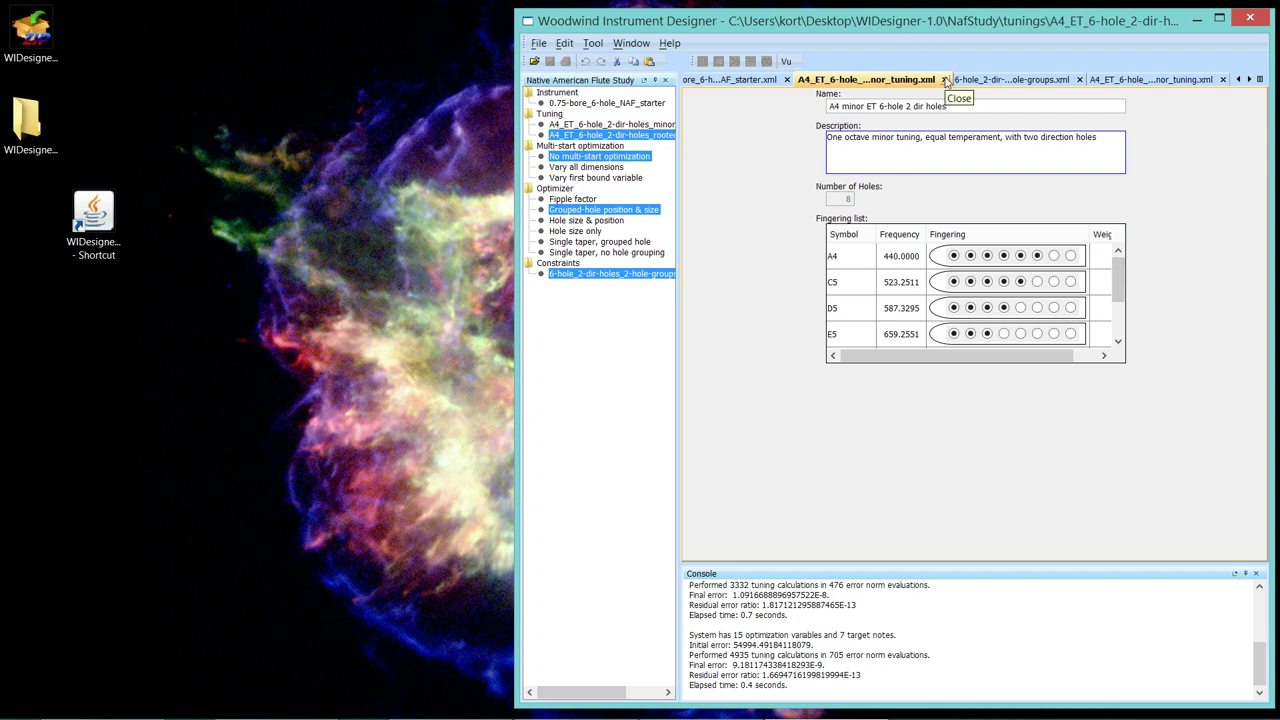
pyautogui.click(1060, 82)
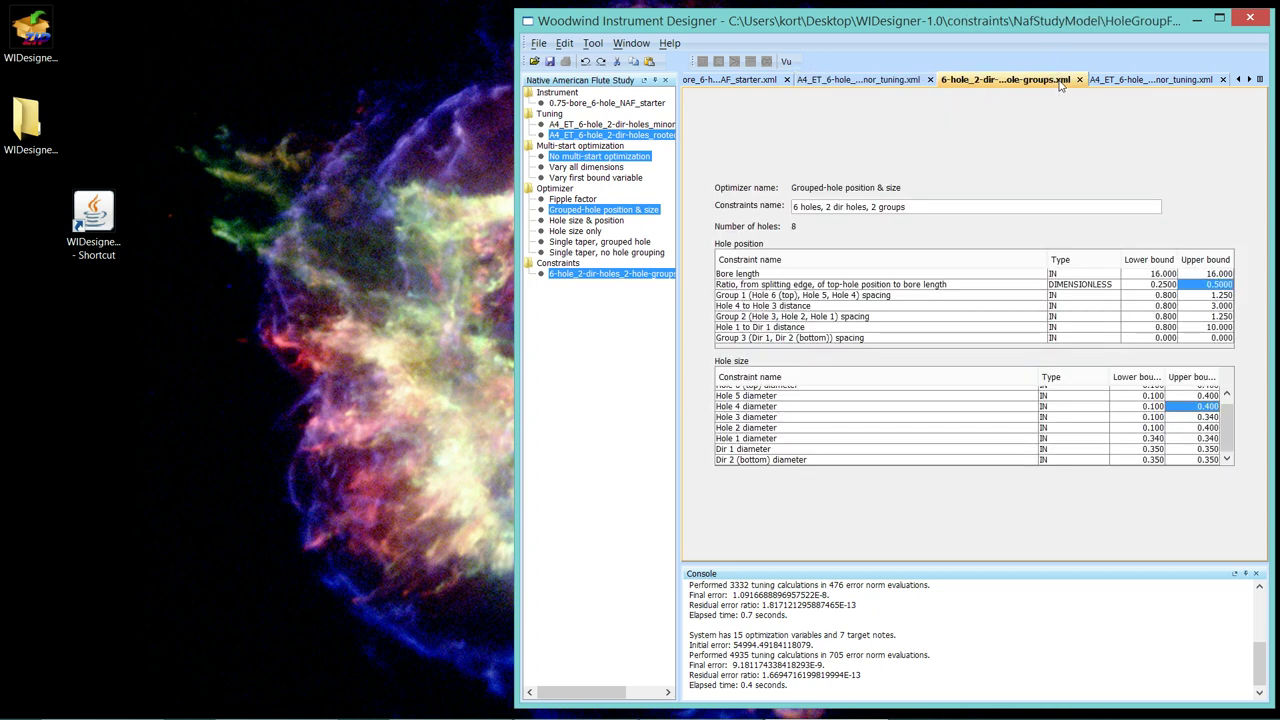
pyautogui.click(1141, 82)
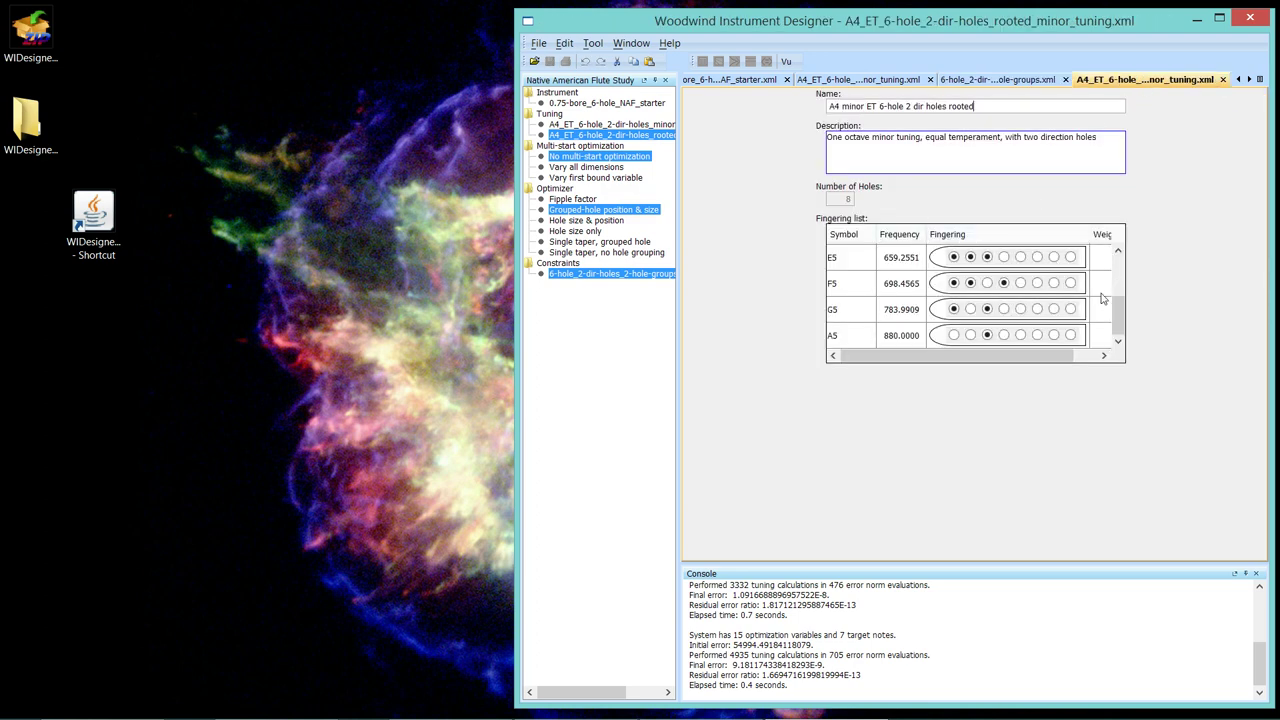
pyautogui.moveTo(1121, 318); pyautogui.dragTo(1121, 280)
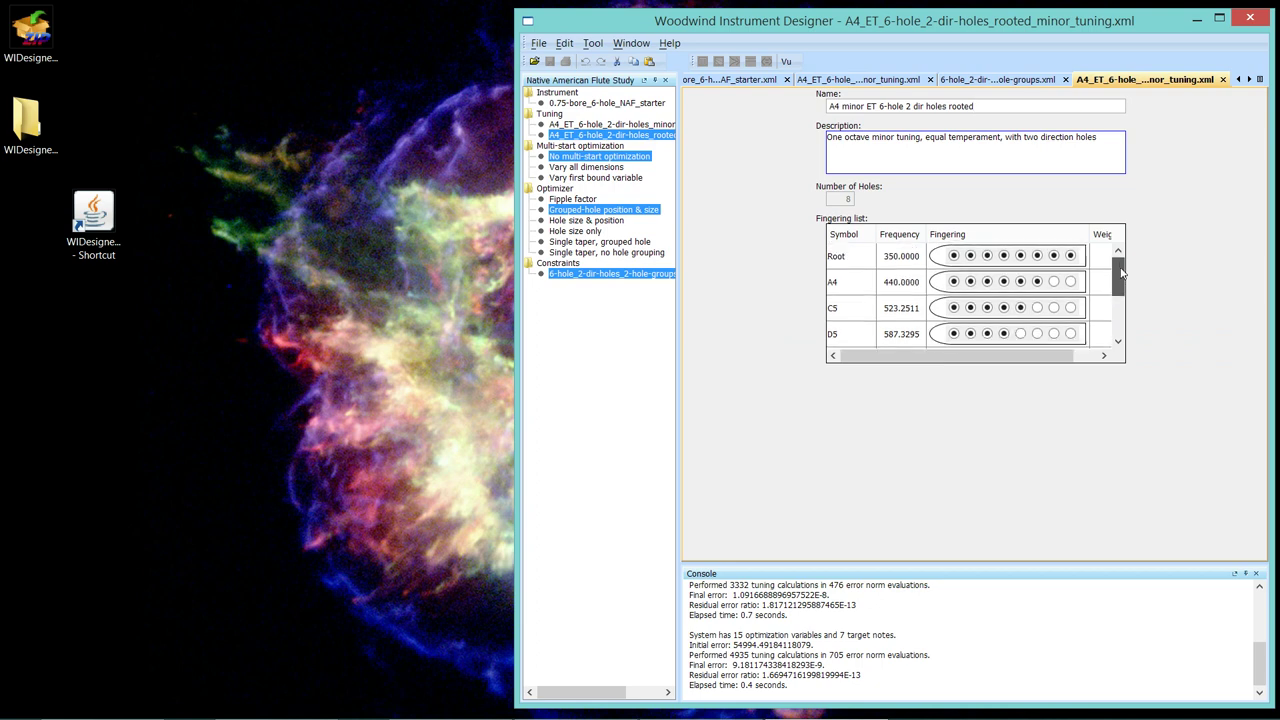
pyautogui.click(895, 258)
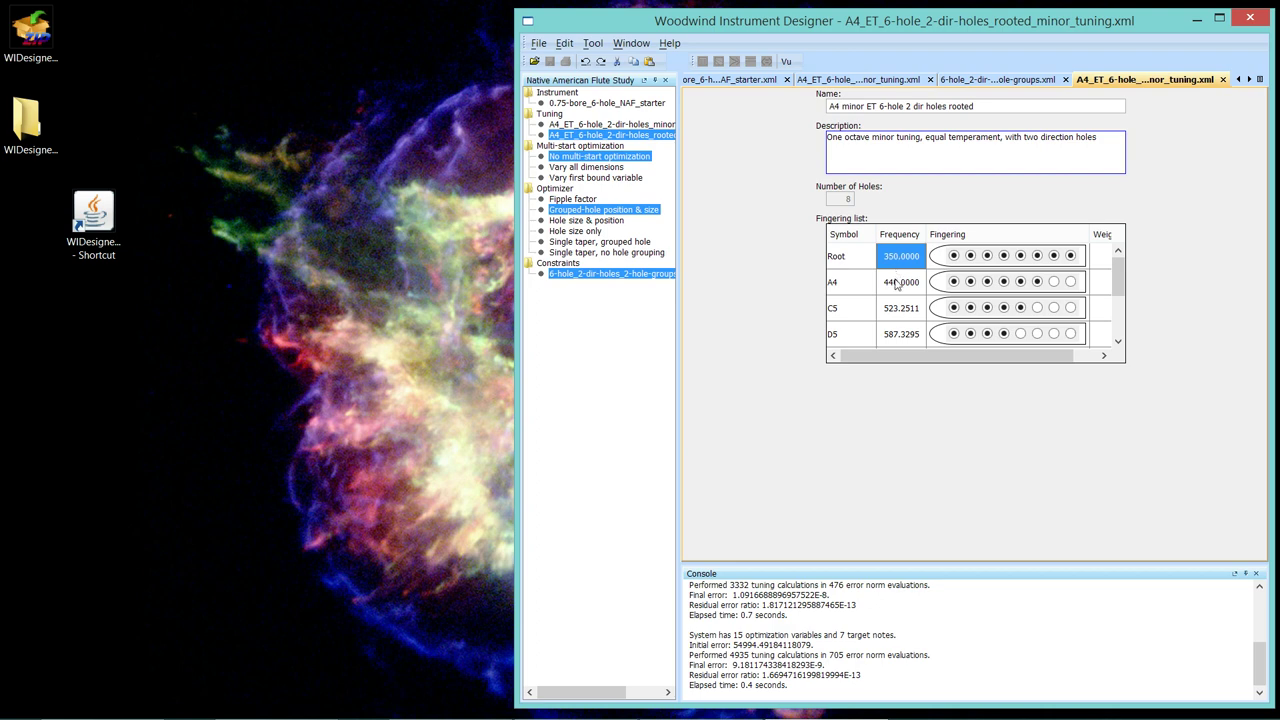
pyautogui.click(897, 283)
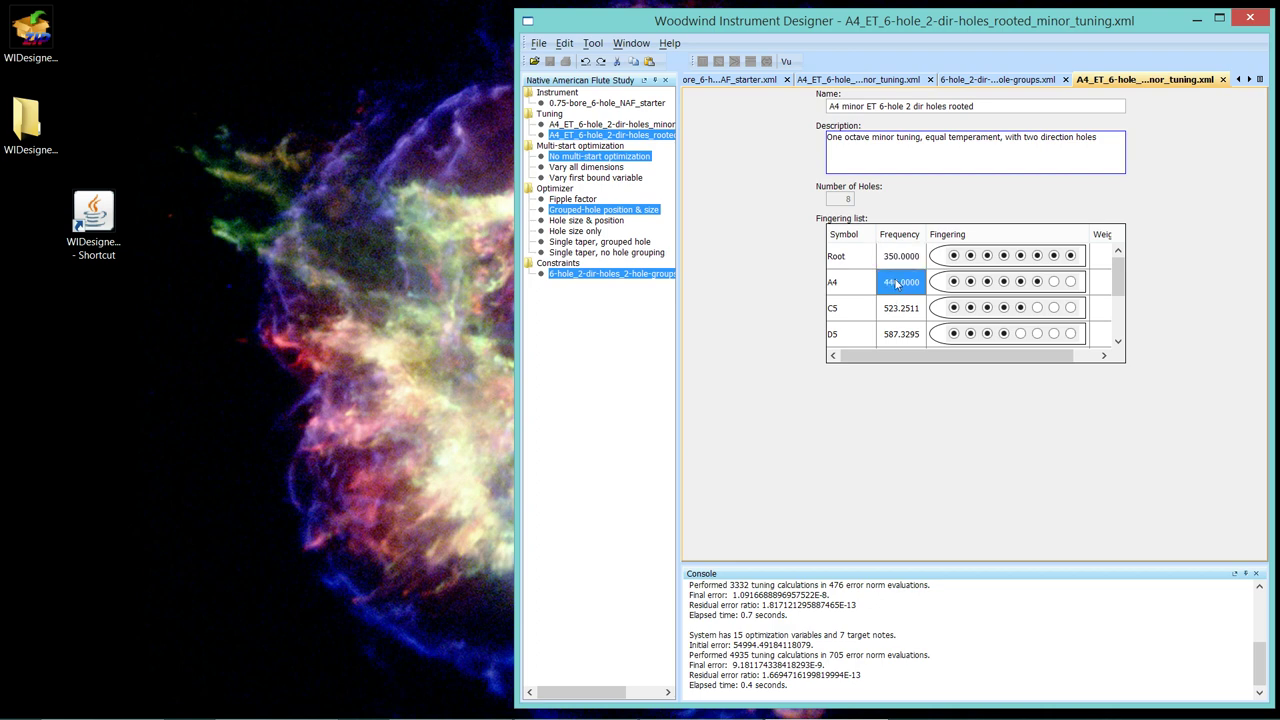
# Step: In the constraints, set the bore length's lower bound to 7 inches and its upper bound to 27 inches
pyautogui.click(965, 80)
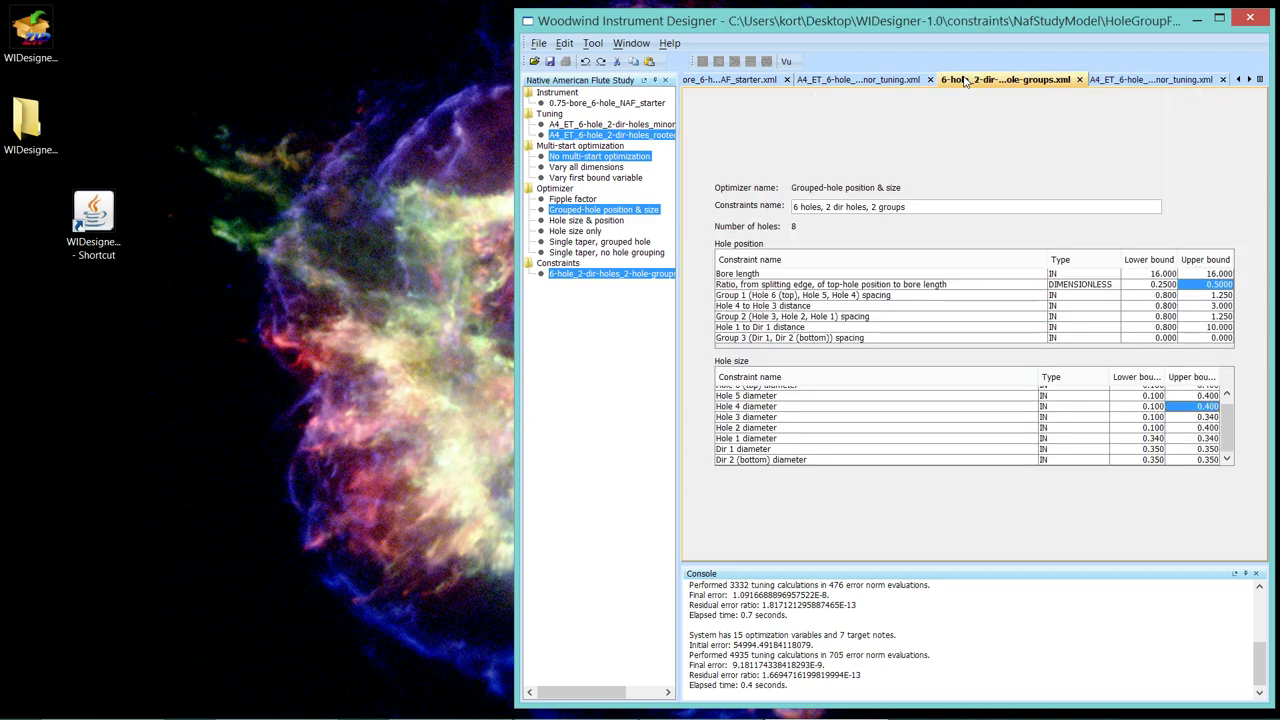
pyautogui.click(1157, 275)
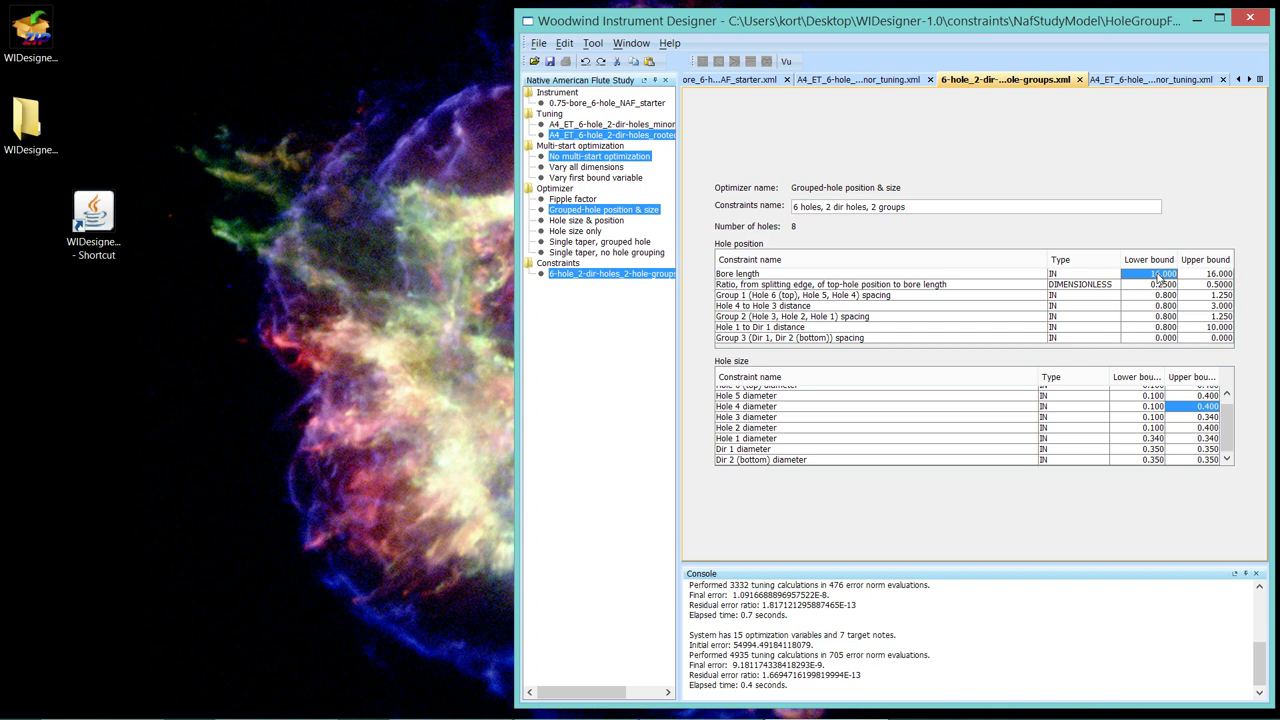
pyautogui.write('7')
pyautogui.press('Tab')
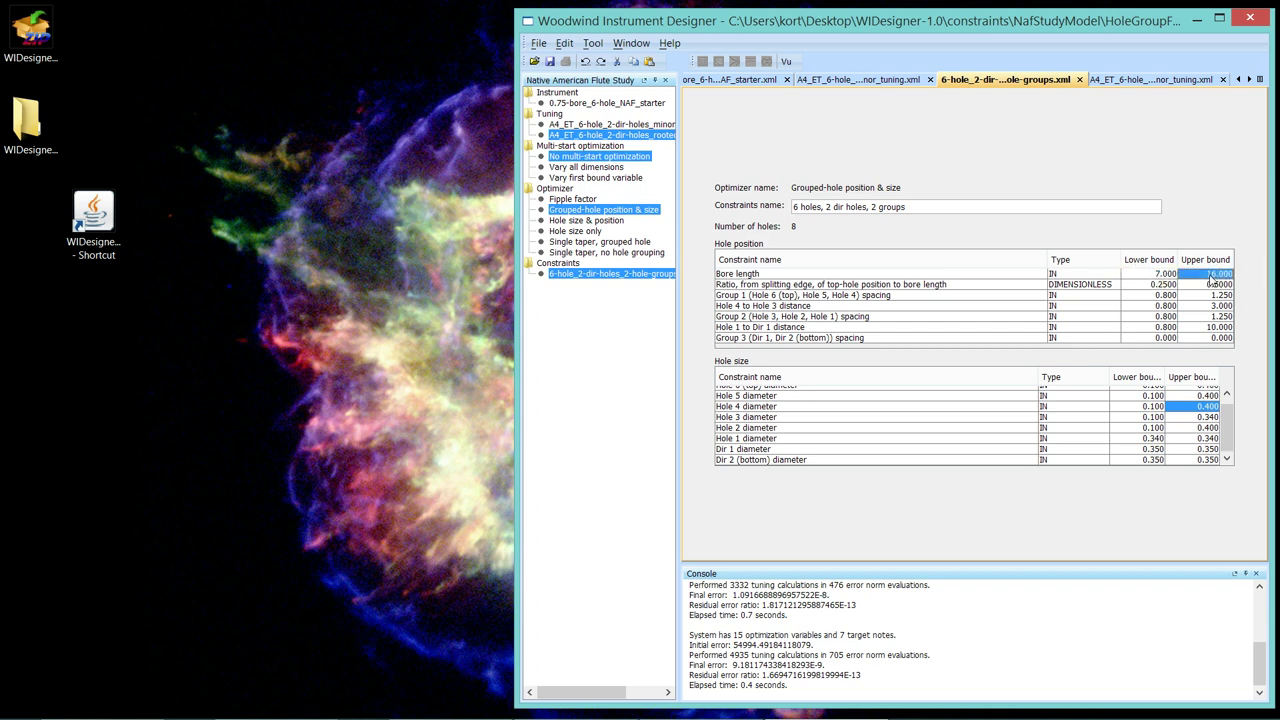
pyautogui.write('27')
pyautogui.click(1133, 86)
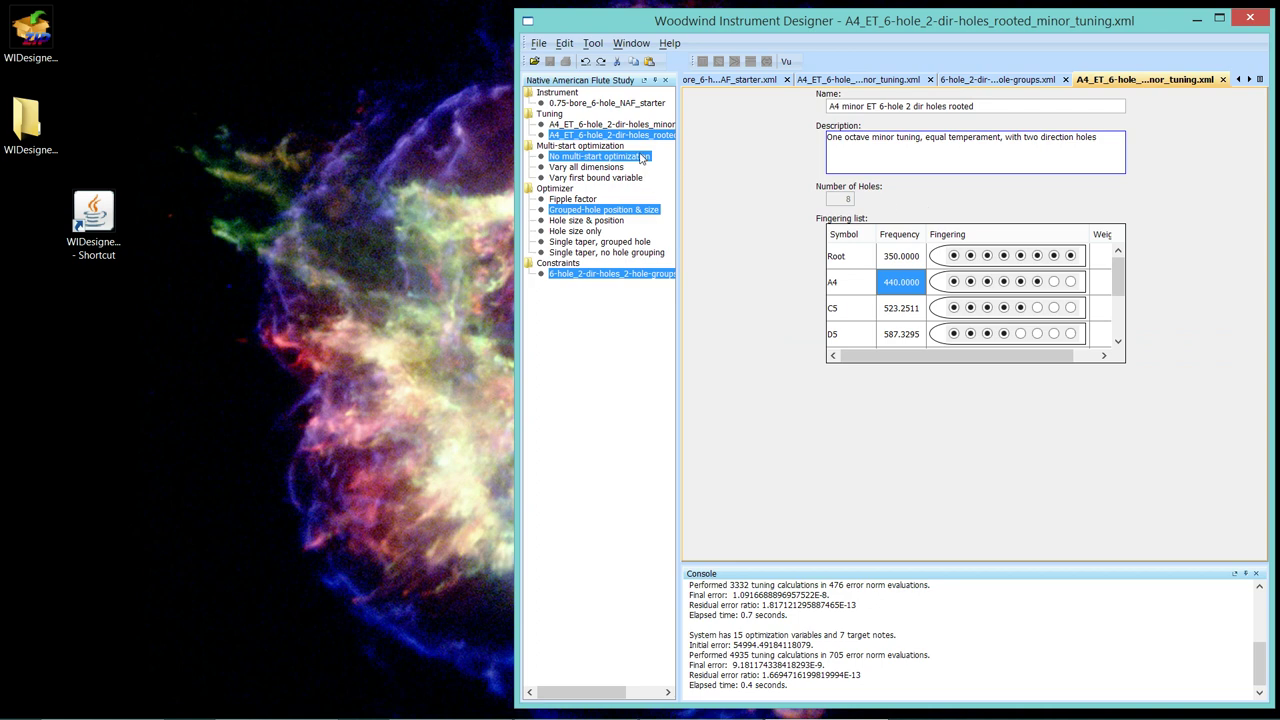
pyautogui.click(618, 141)
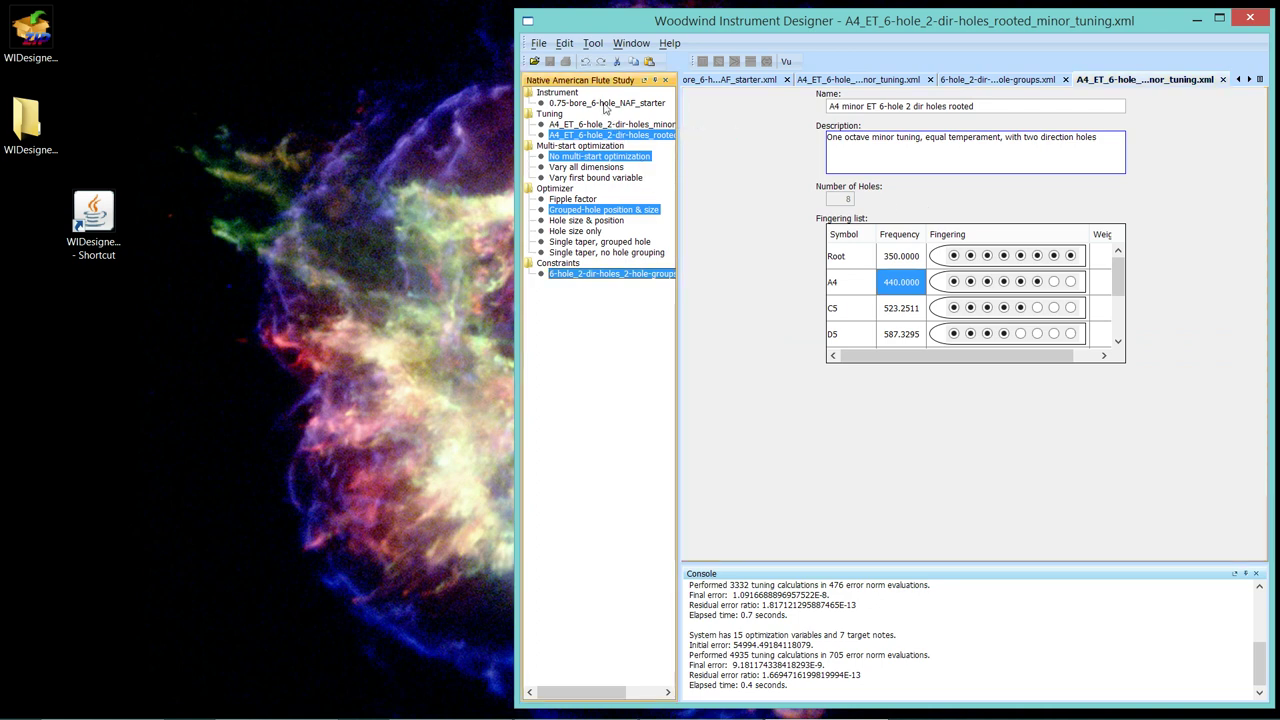
# Step: Optimize the 0.75-bore six-hole NAF starter against the rooted minor tuning with grouped-hole position and size
pyautogui.click(604, 104)
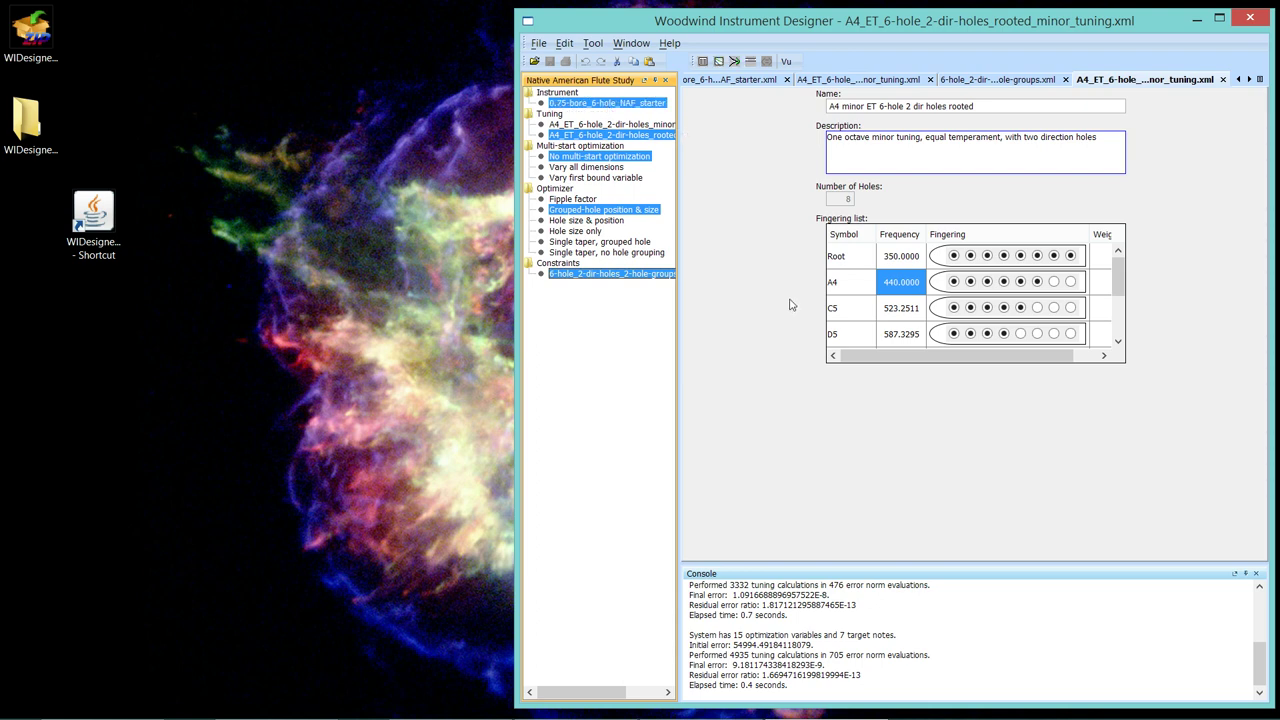
pyautogui.click(734, 62)
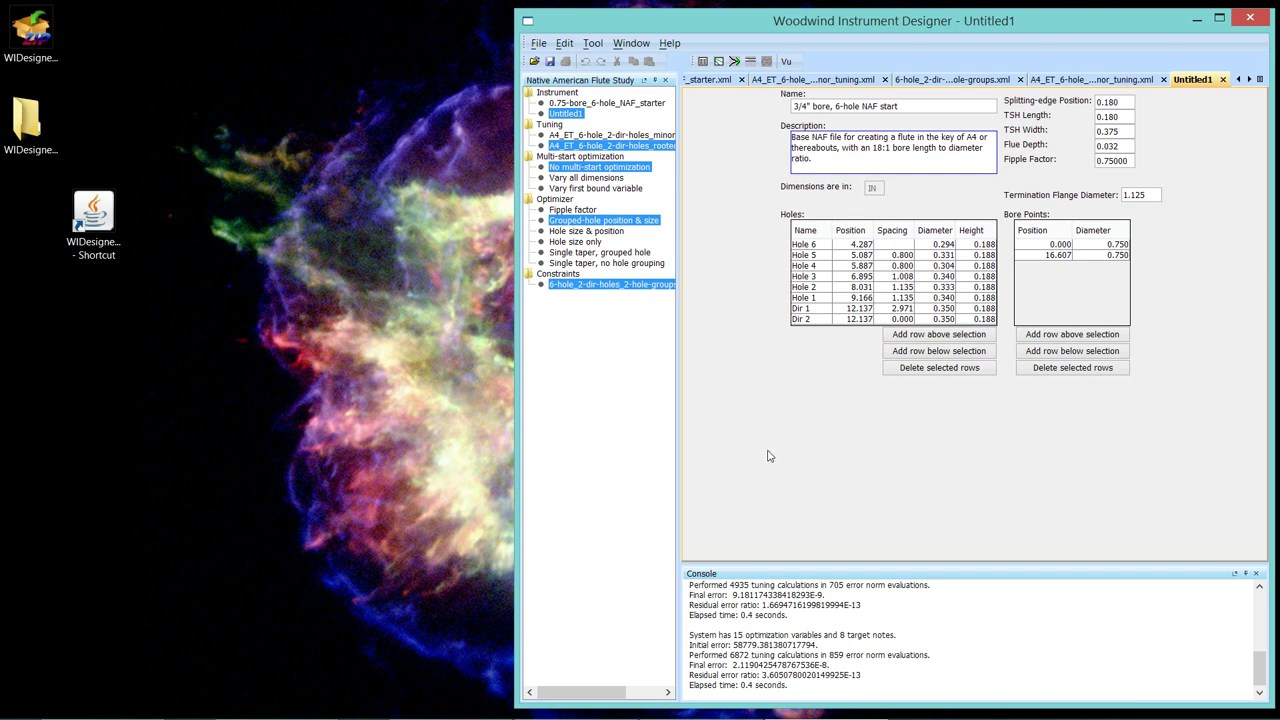
# Step: Check the optimized flute's predicted tuning for every note, close the table, and view an enlarged sketch of the instrument
pyautogui.click(703, 62)
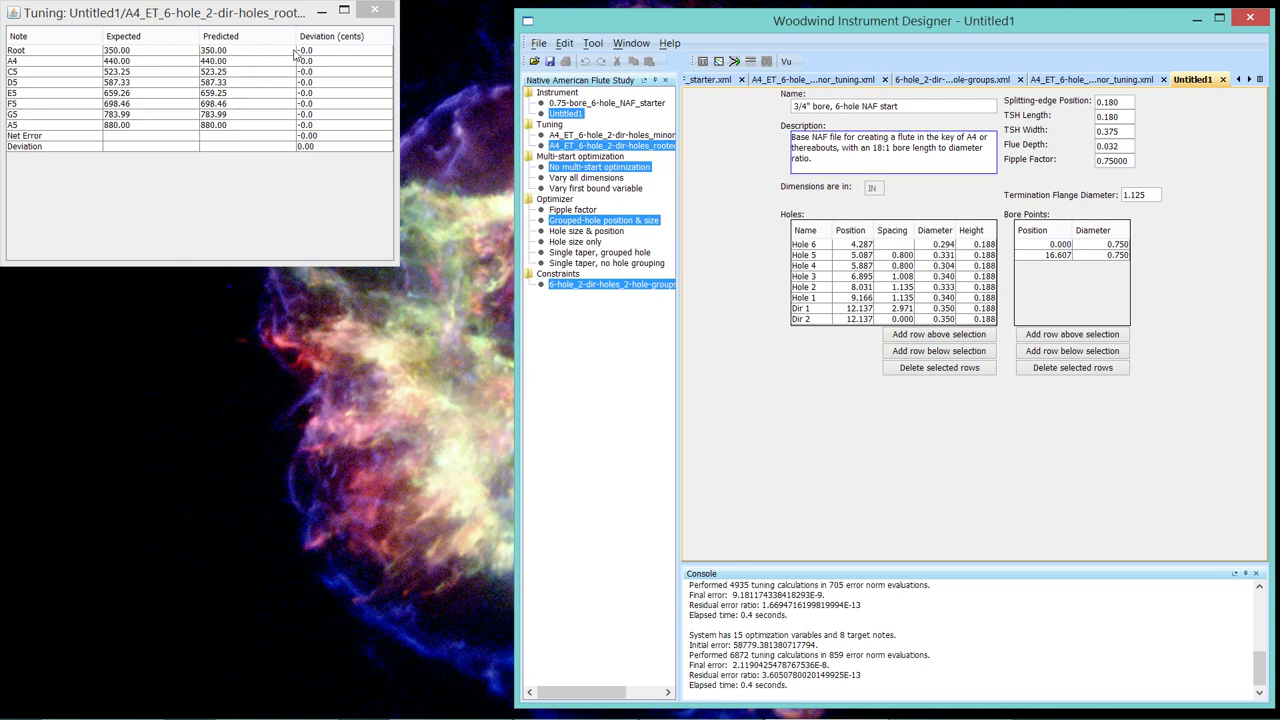
pyautogui.click(376, 10)
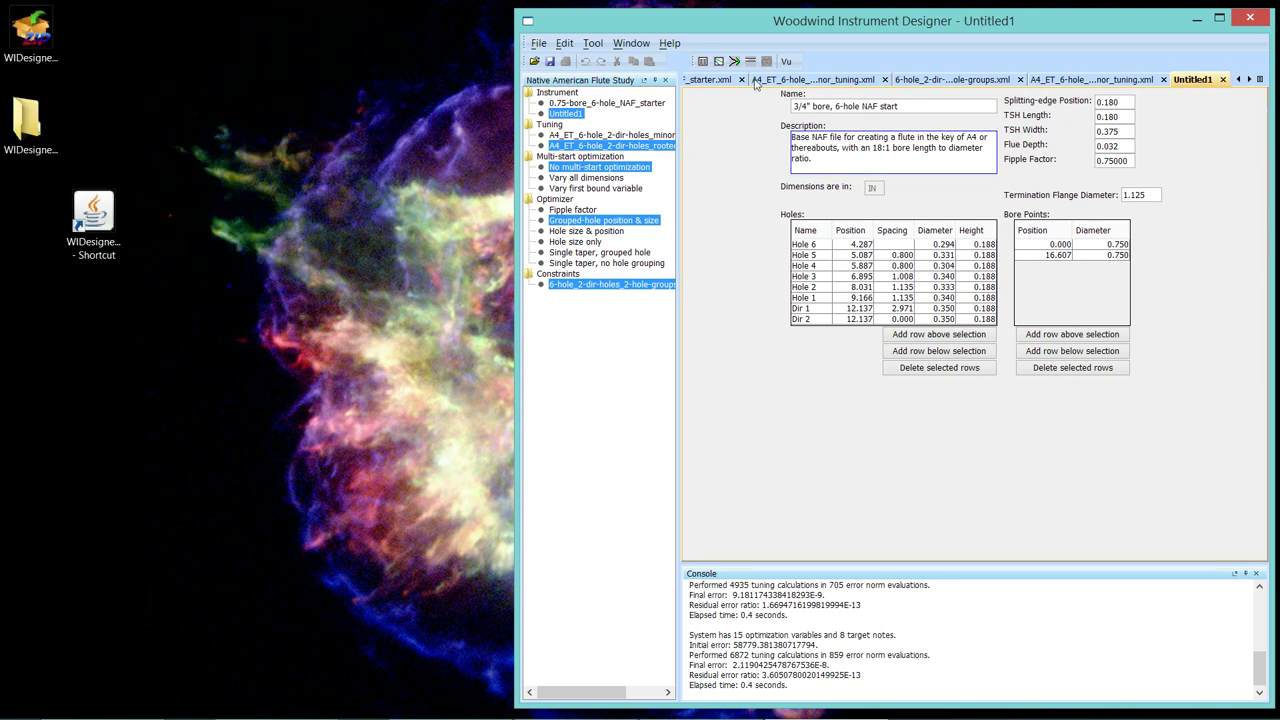
pyautogui.click(751, 62)
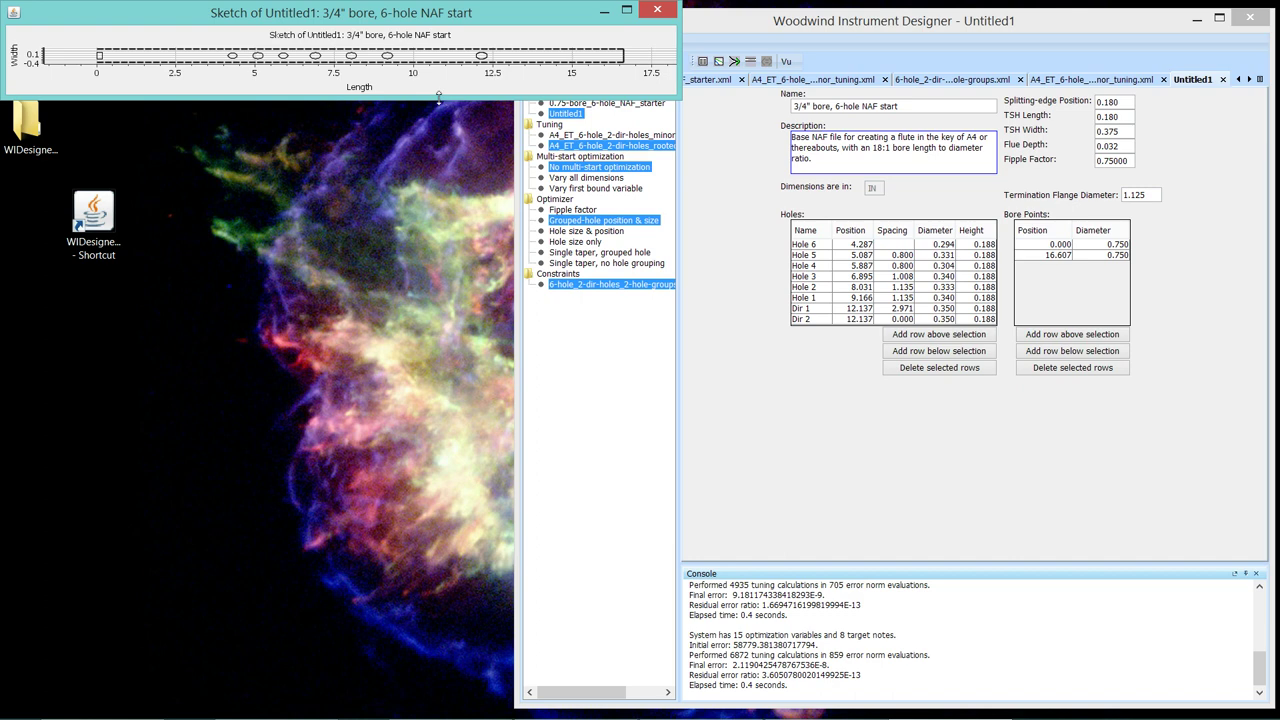
pyautogui.moveTo(438, 96)
pyautogui.mouseDown()
pyautogui.moveTo(442, 158)
pyautogui.moveTo(447, 113)
pyautogui.mouseUp()
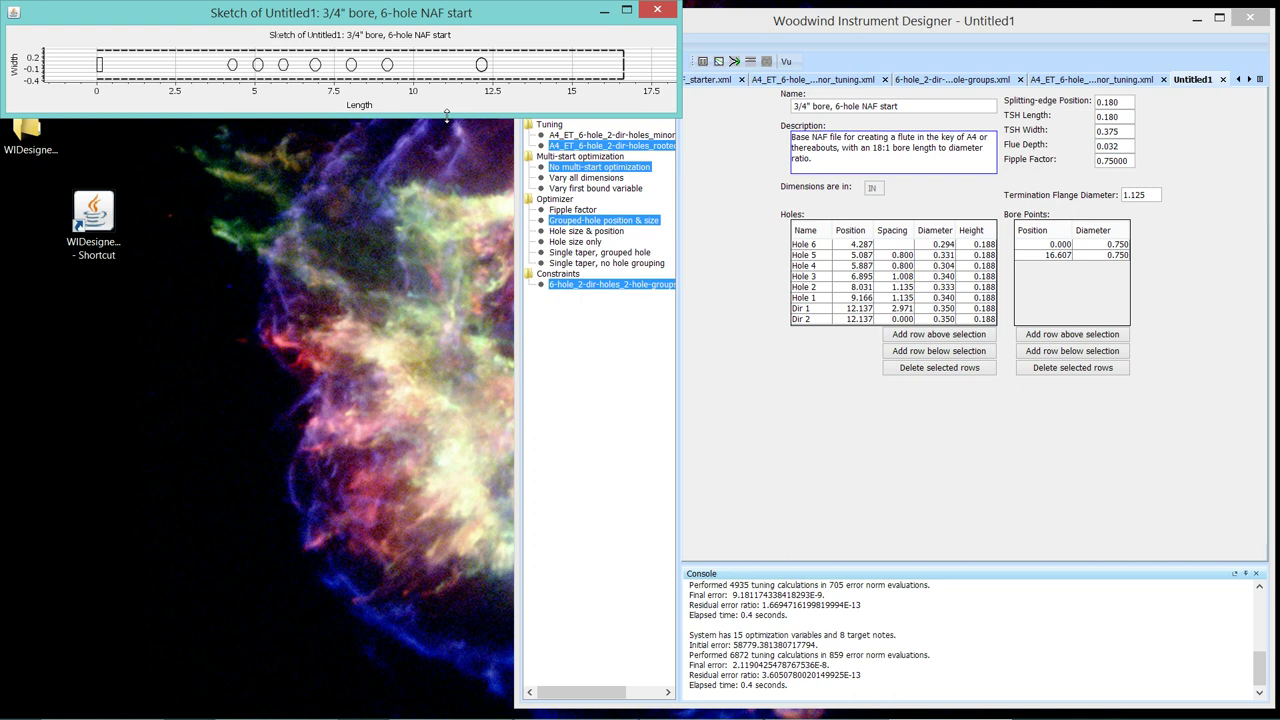